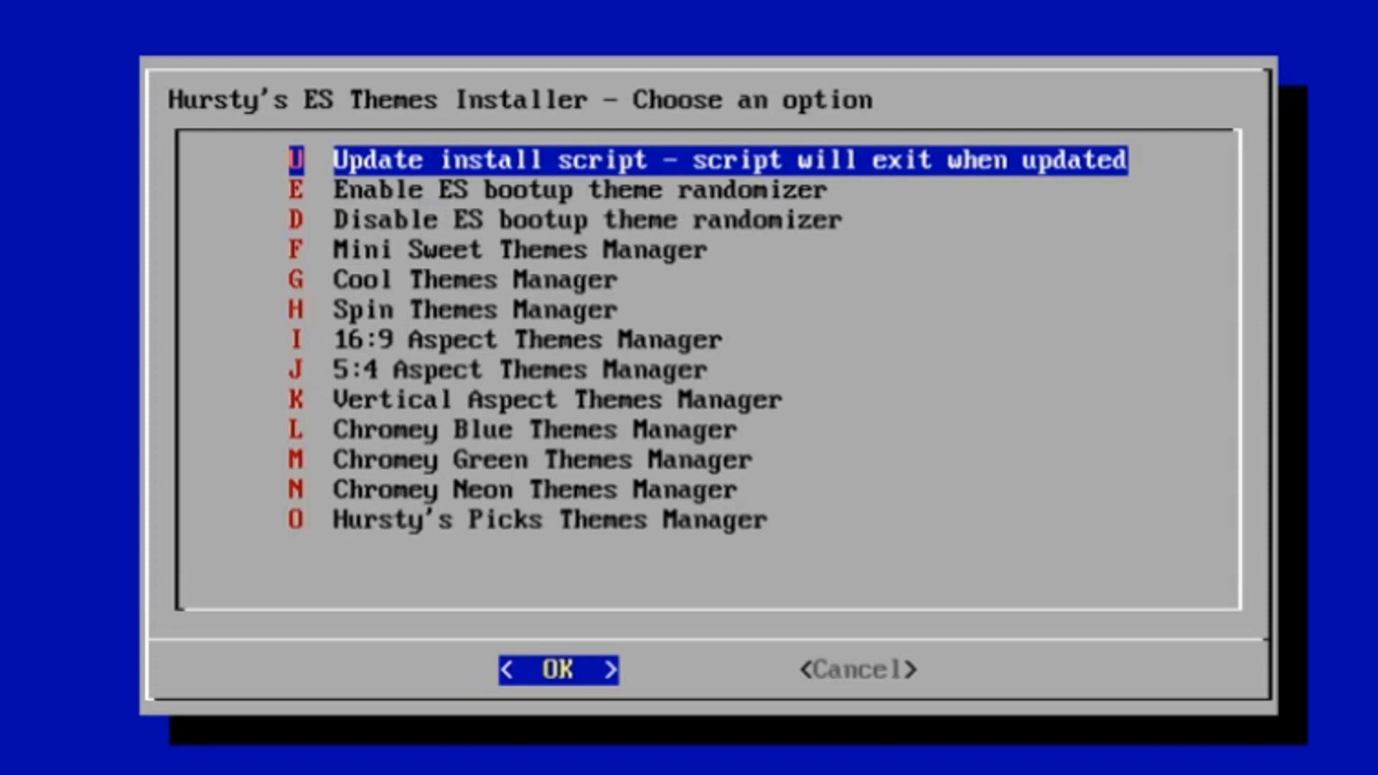
Review the main menu entries from the install script update through the theme randomizer options to the 16:9 Aspect Themes Manager
{"action": "key", "text": "Down"}
{"action": "key", "text": "Down"}
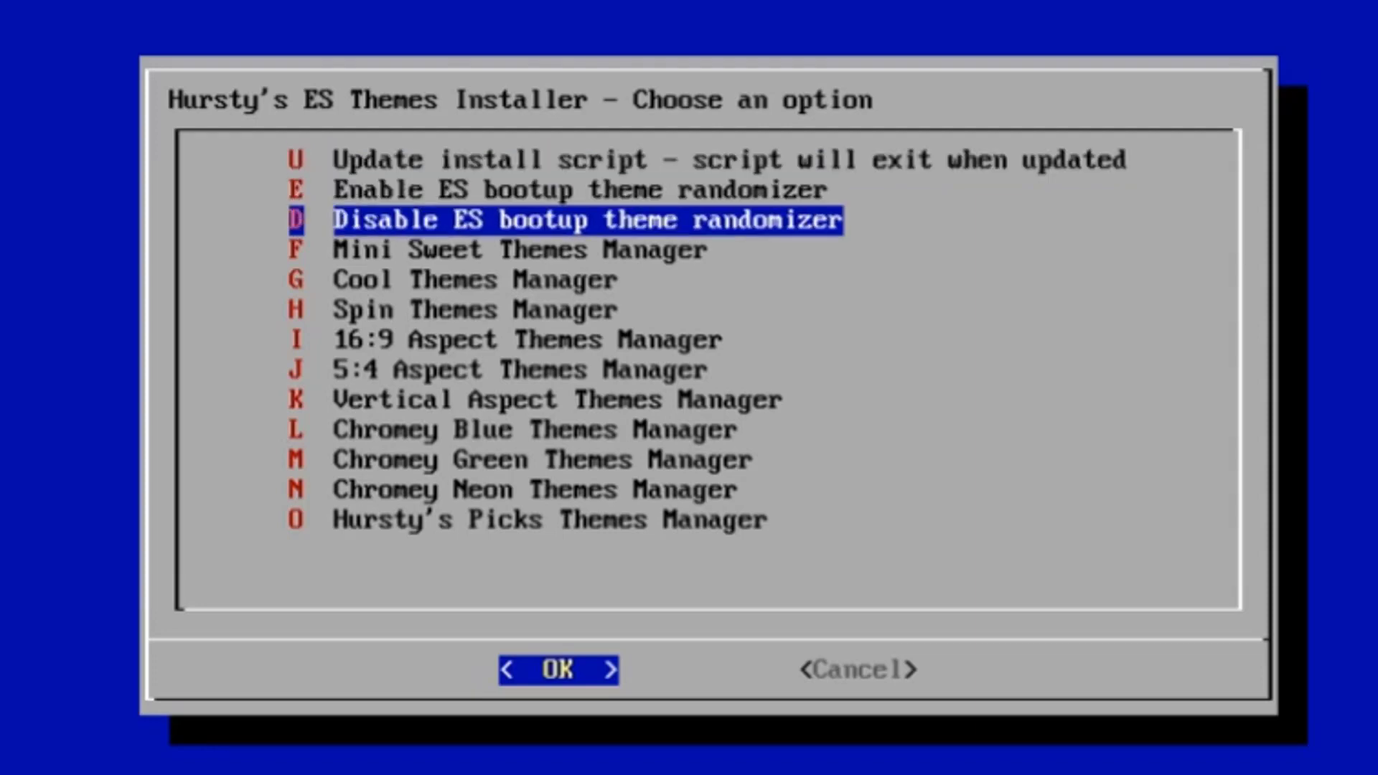
{"action": "key", "text": "Up"}
{"action": "key", "text": "Up"}
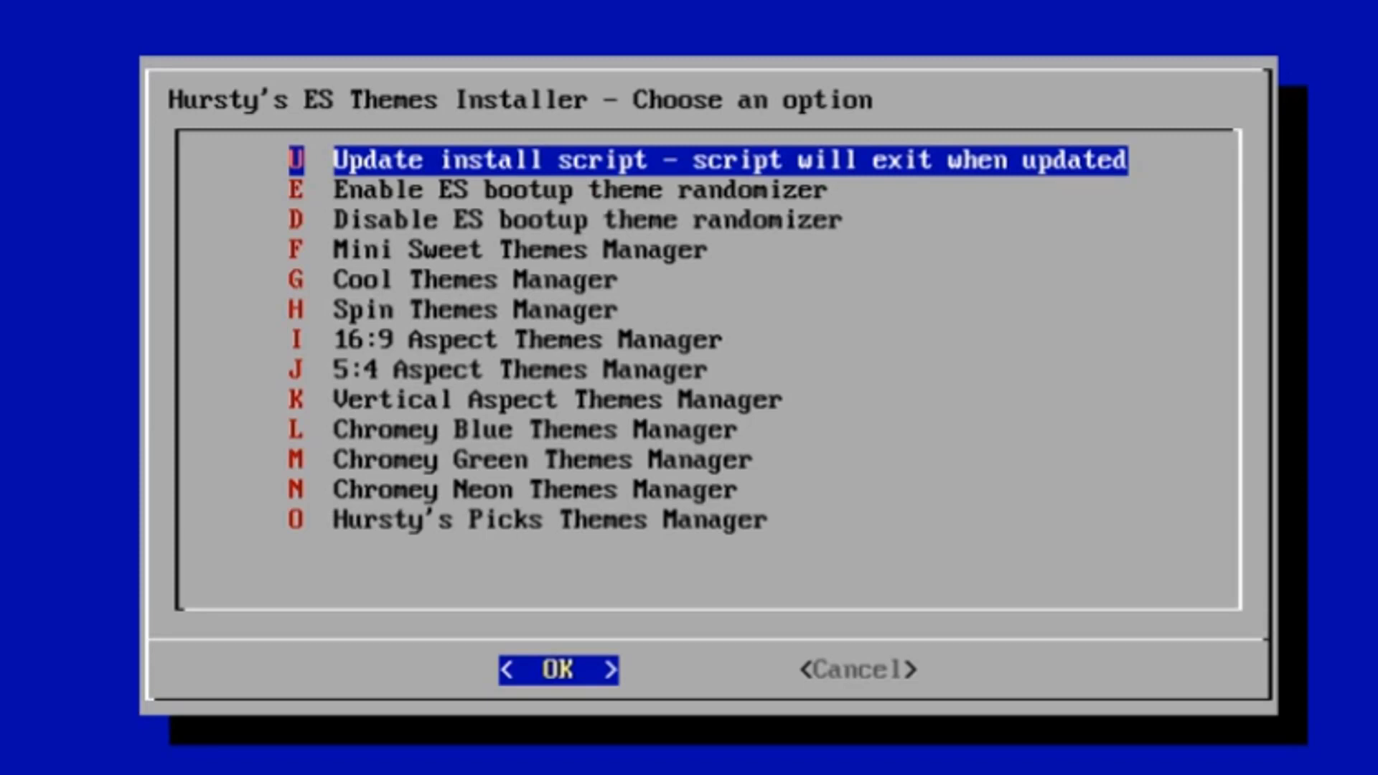
{"action": "key", "text": "Down"}
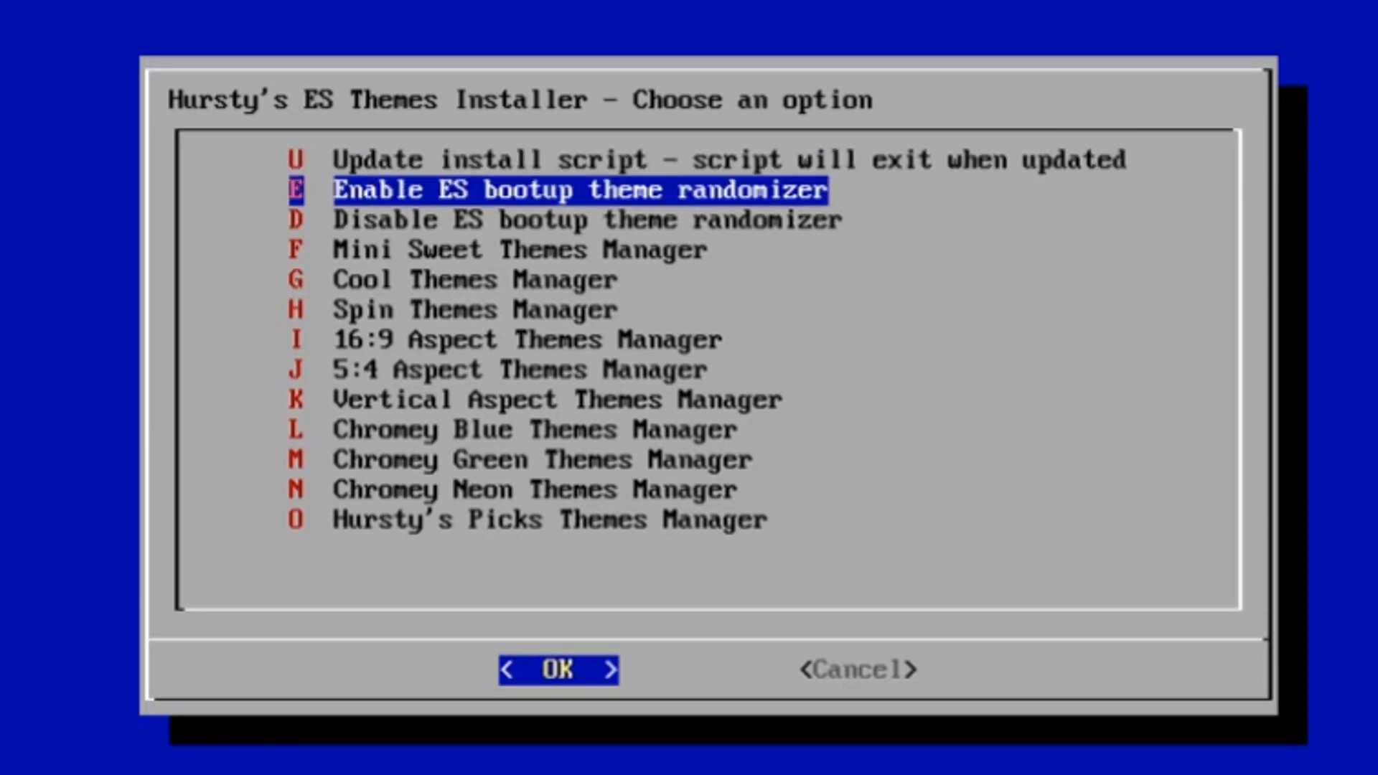
{"action": "key", "text": "Down"}
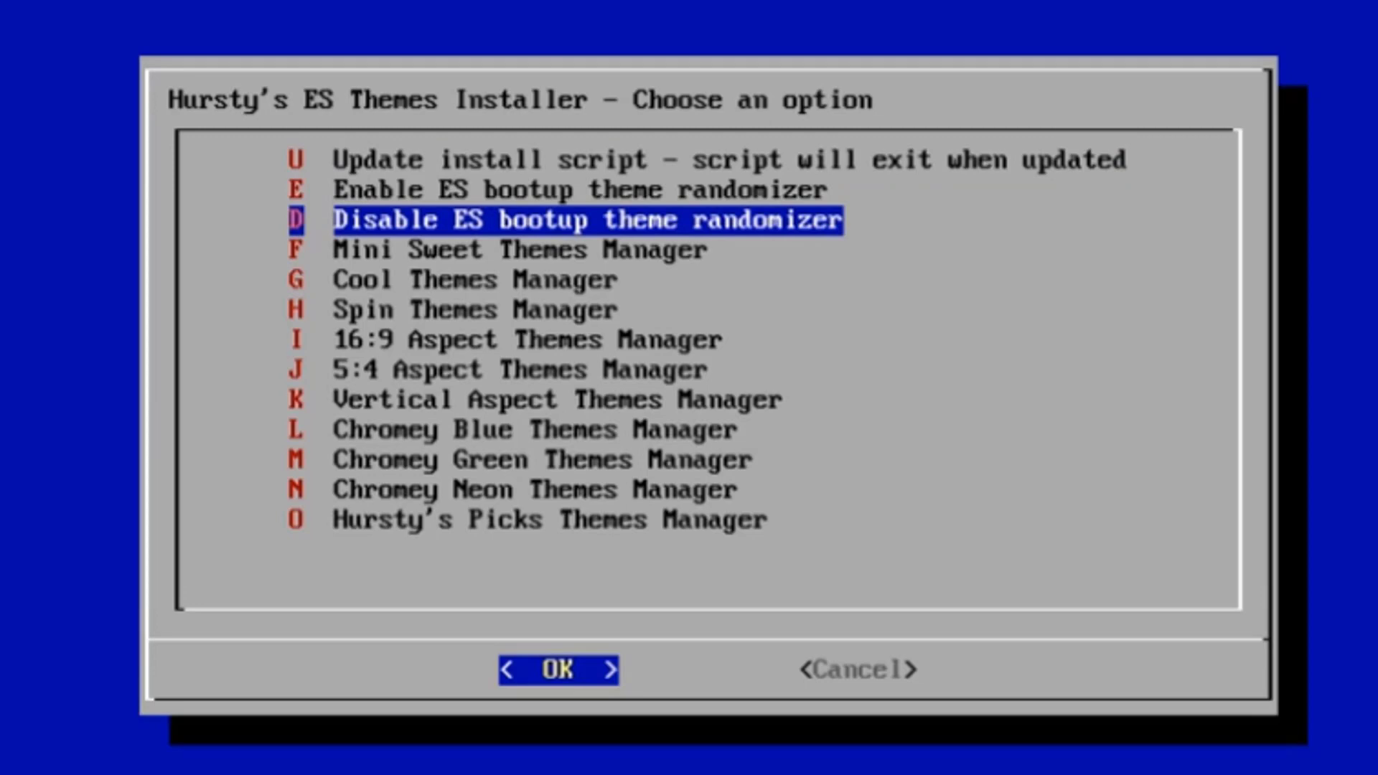
{"action": "key", "text": "Down"}
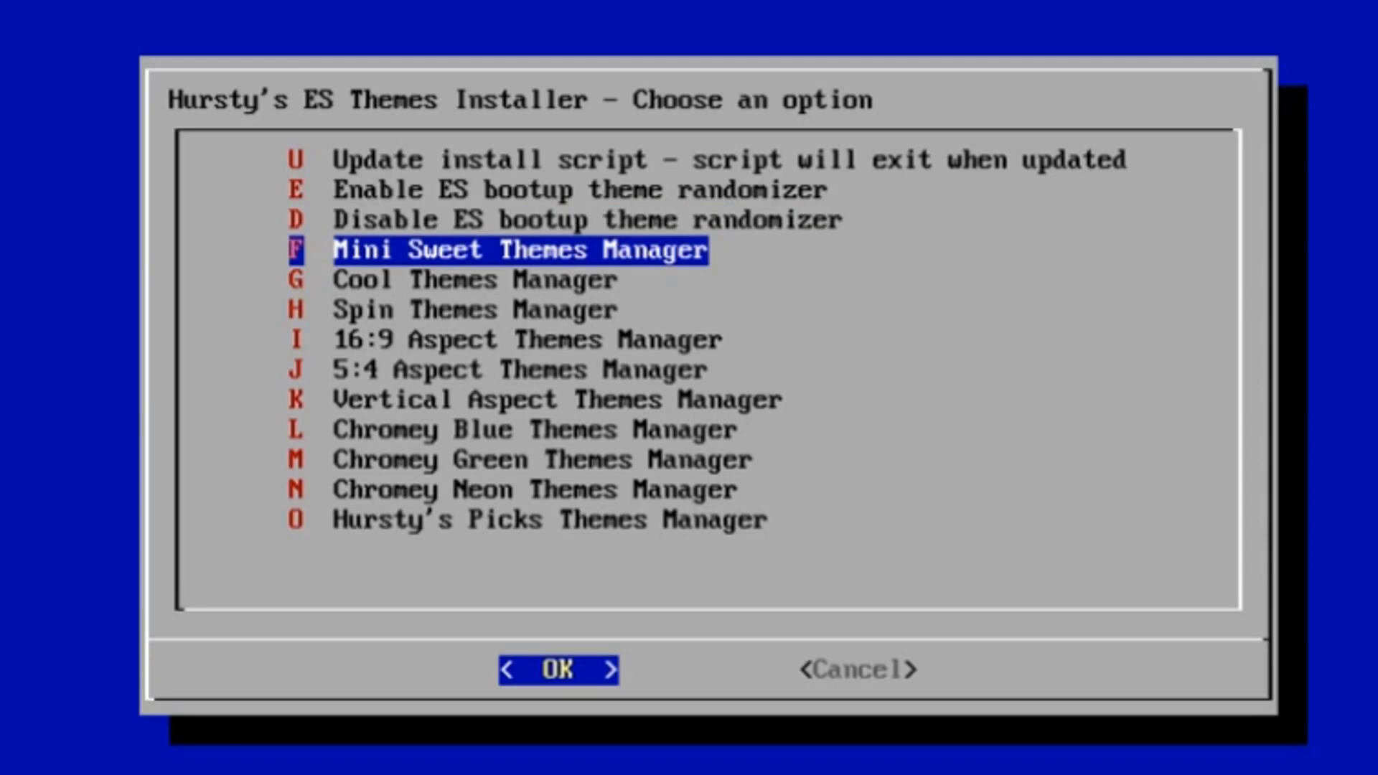
{"action": "key", "text": "Down"}
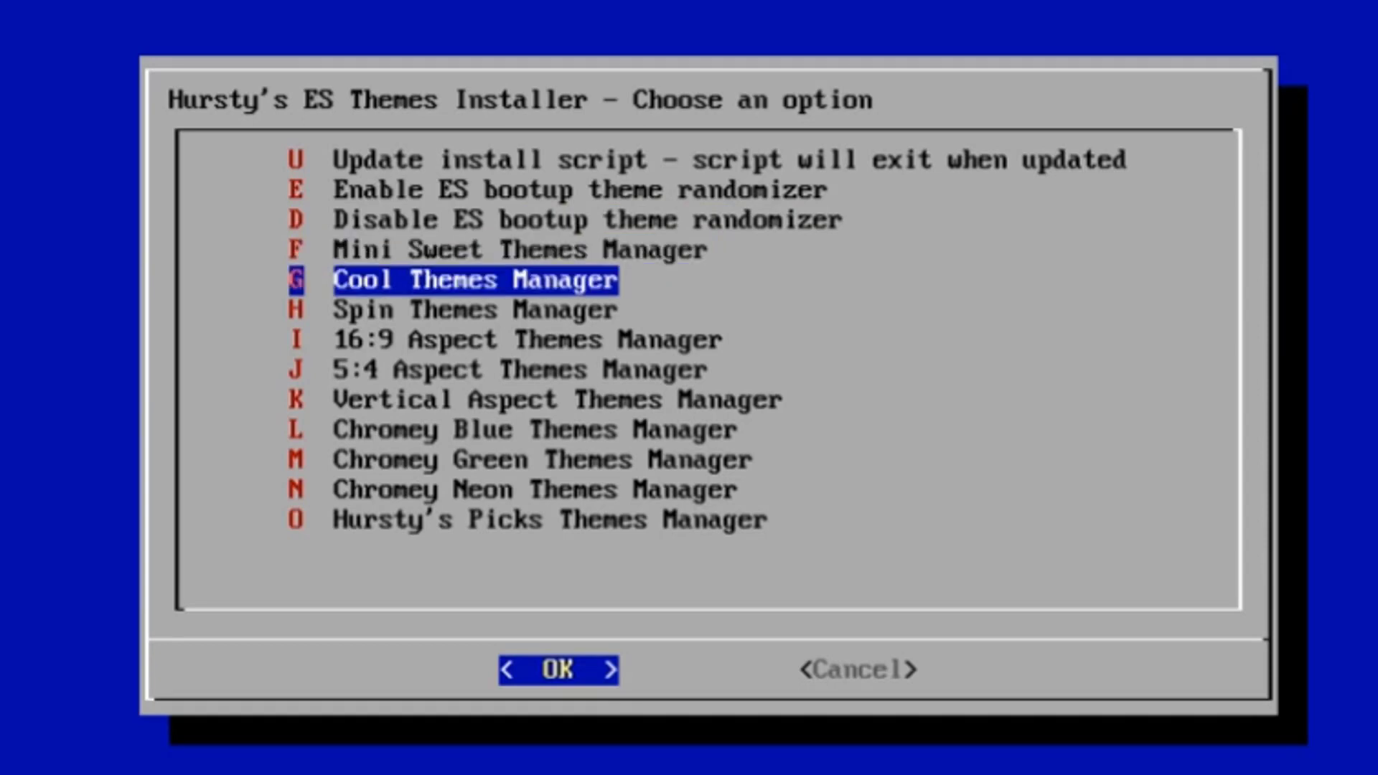
{"action": "key", "text": "Down"}
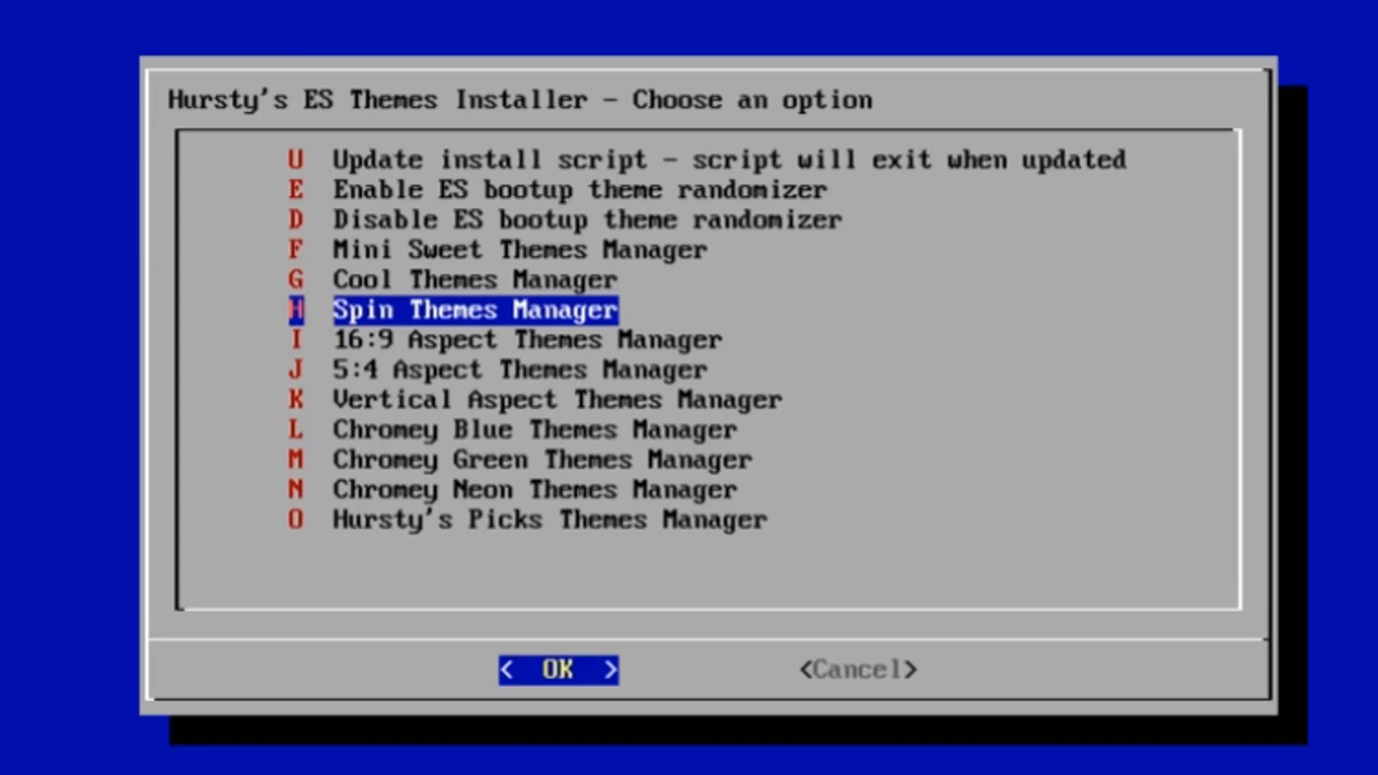
{"action": "key", "text": "Down"}
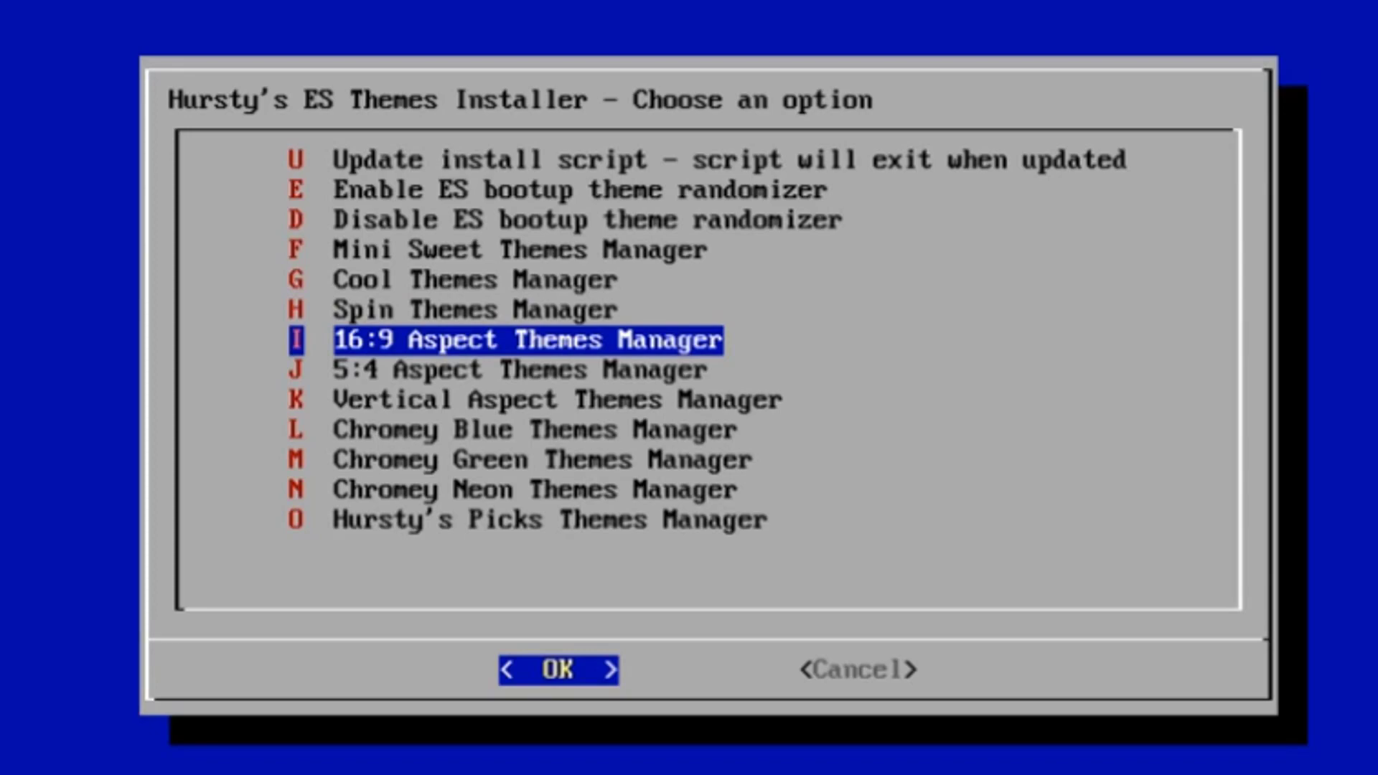
View the themes offered in the 5:4 Aspect Themes Manager and return to the main menu without installing any
{"action": "key", "text": "Down"}
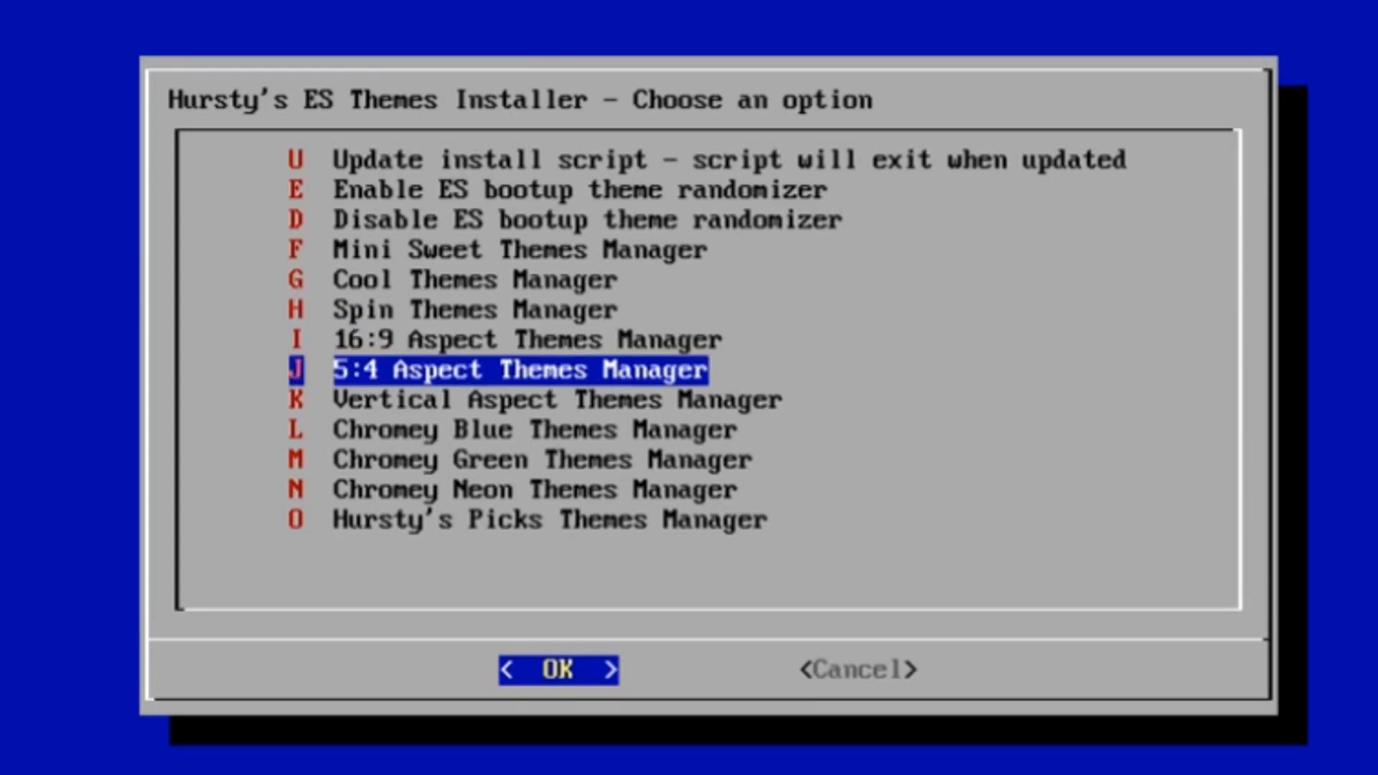
{"action": "key", "text": "Return"}
{"action": "key", "text": "Right"}
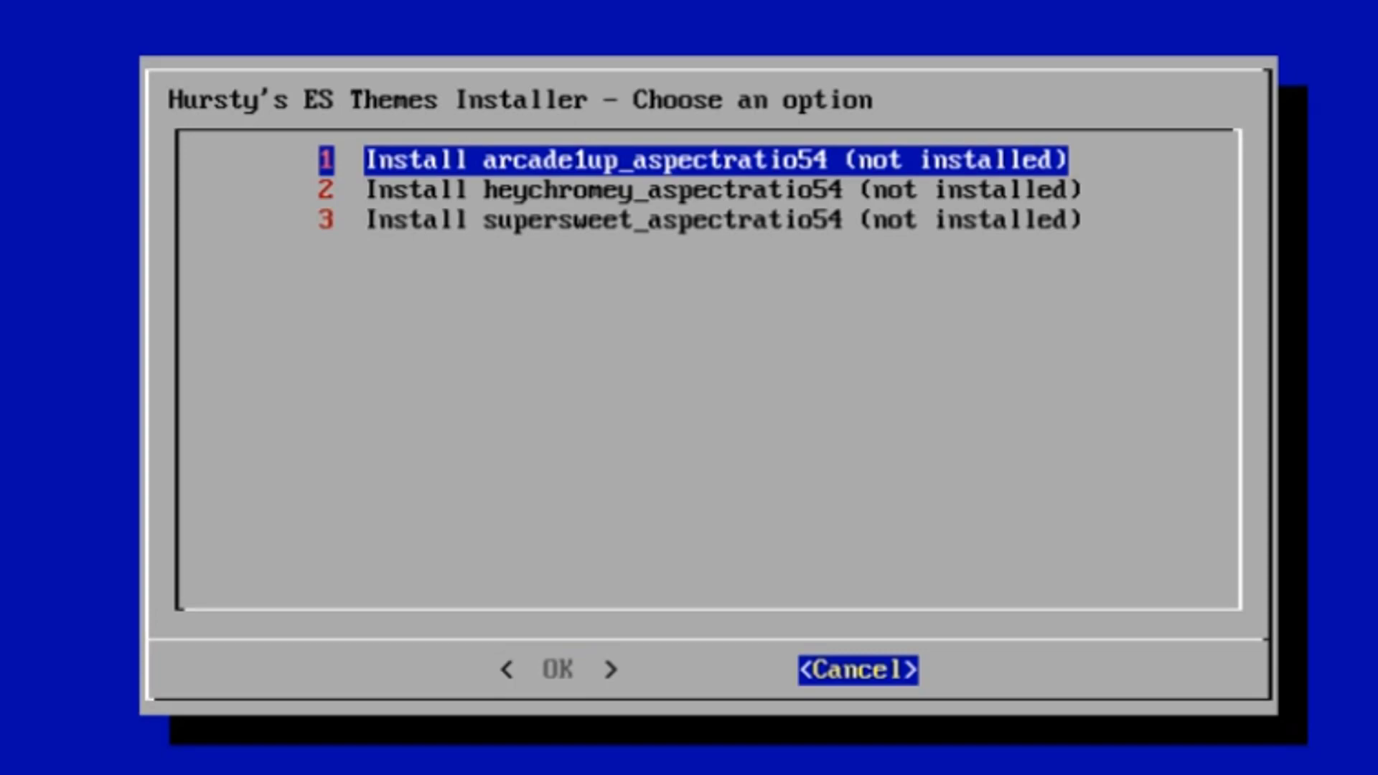
{"action": "key", "text": "Return"}
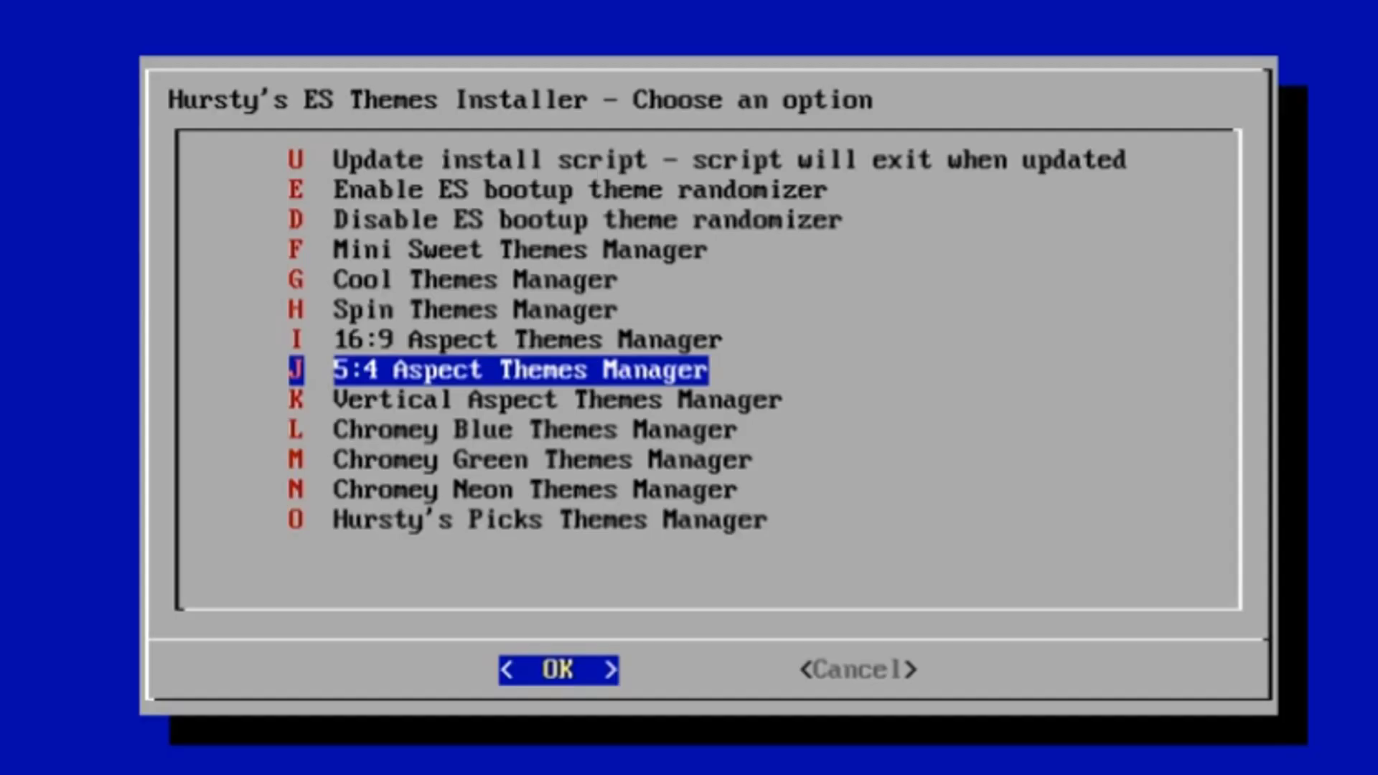
View the themes offered in the Vertical Aspect Themes Manager and return to the main menu without installing any
{"action": "key", "text": "Down"}
{"action": "key", "text": "Return"}
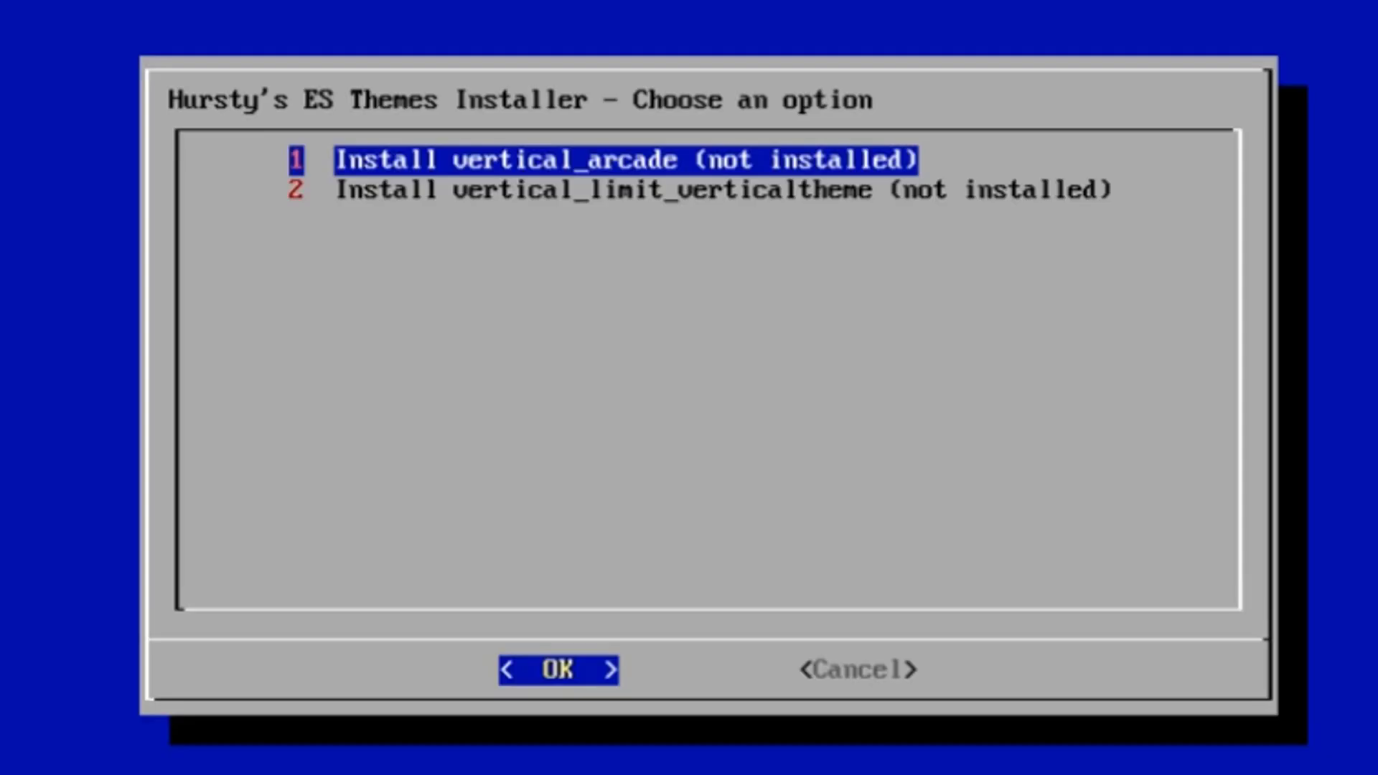
{"action": "key", "text": "Right"}
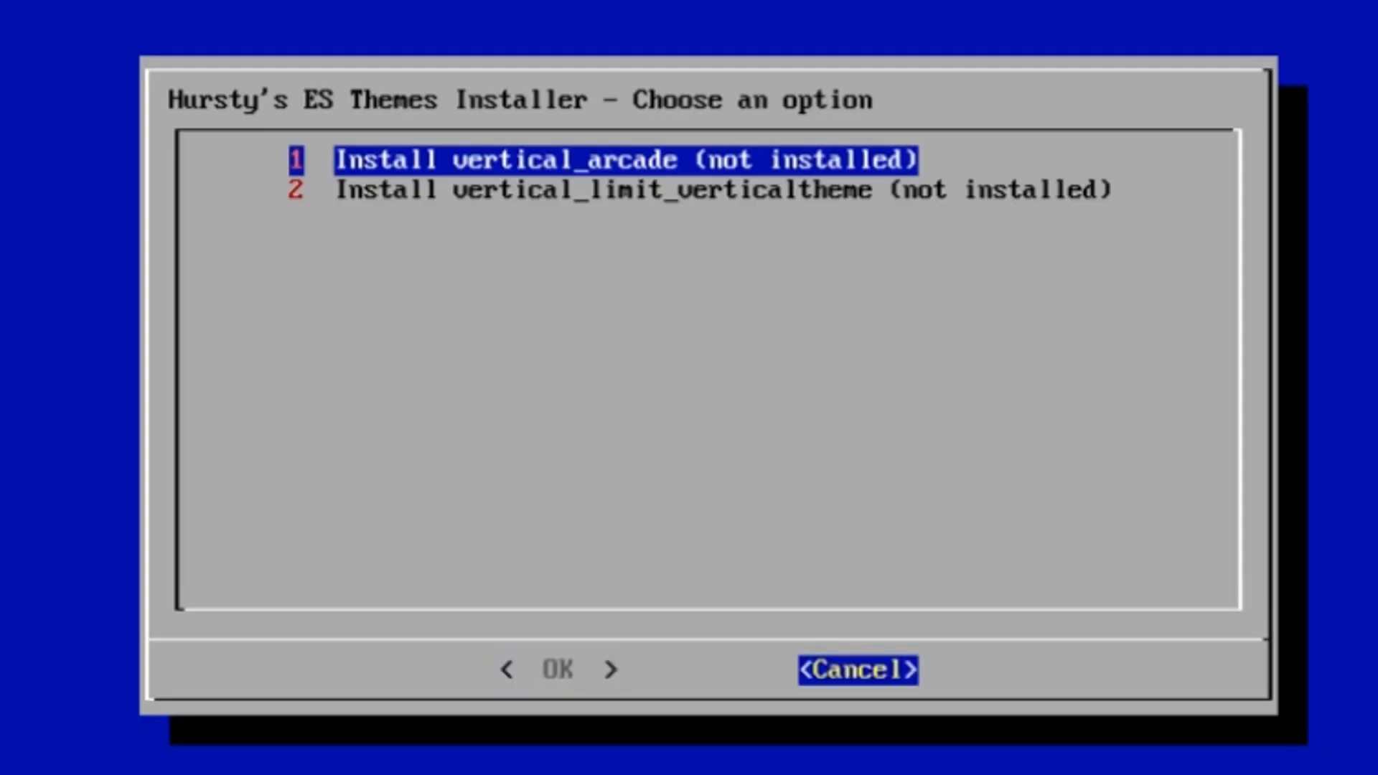
{"action": "key", "text": "Return"}
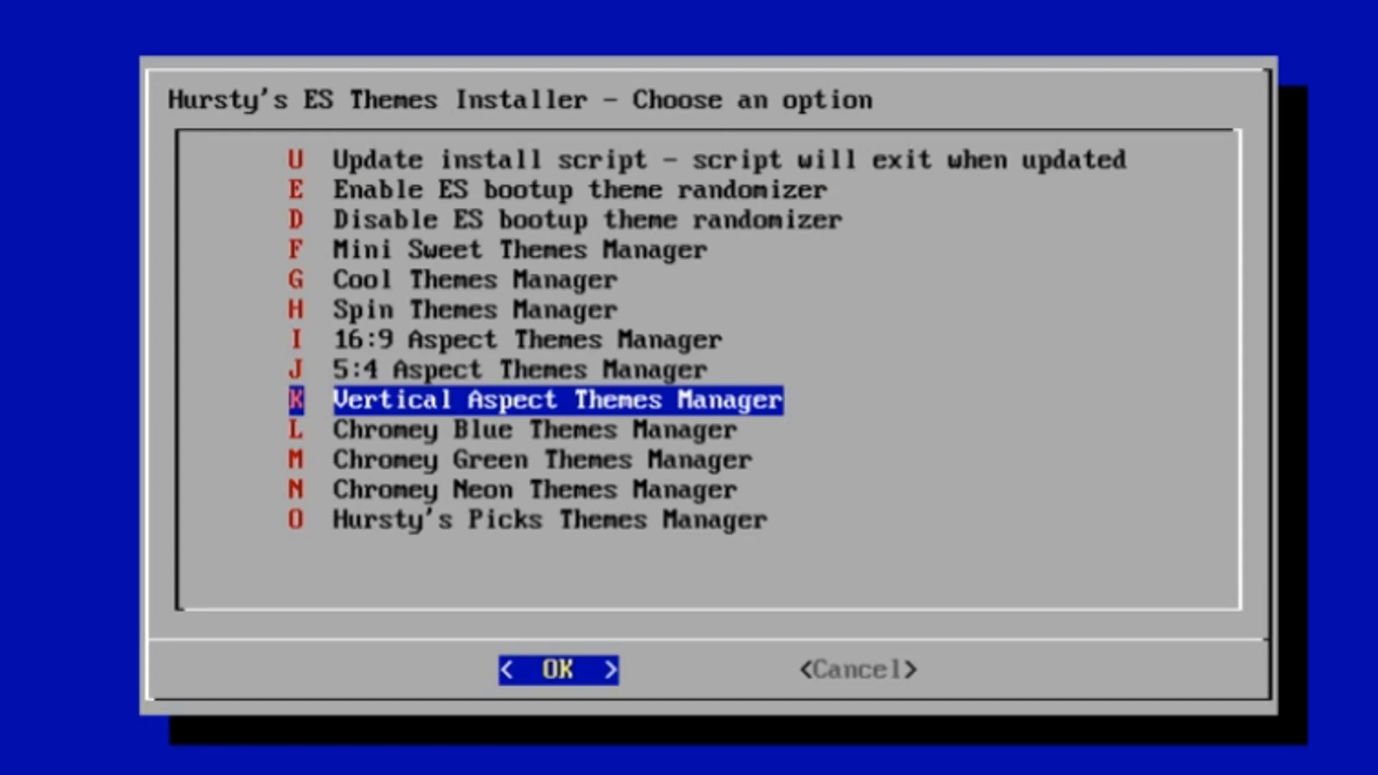
Look over the Chromey Blue, Green and Neon manager entries and the aspect-ratio managers above them in the main menu
{"action": "key", "text": "Down"}
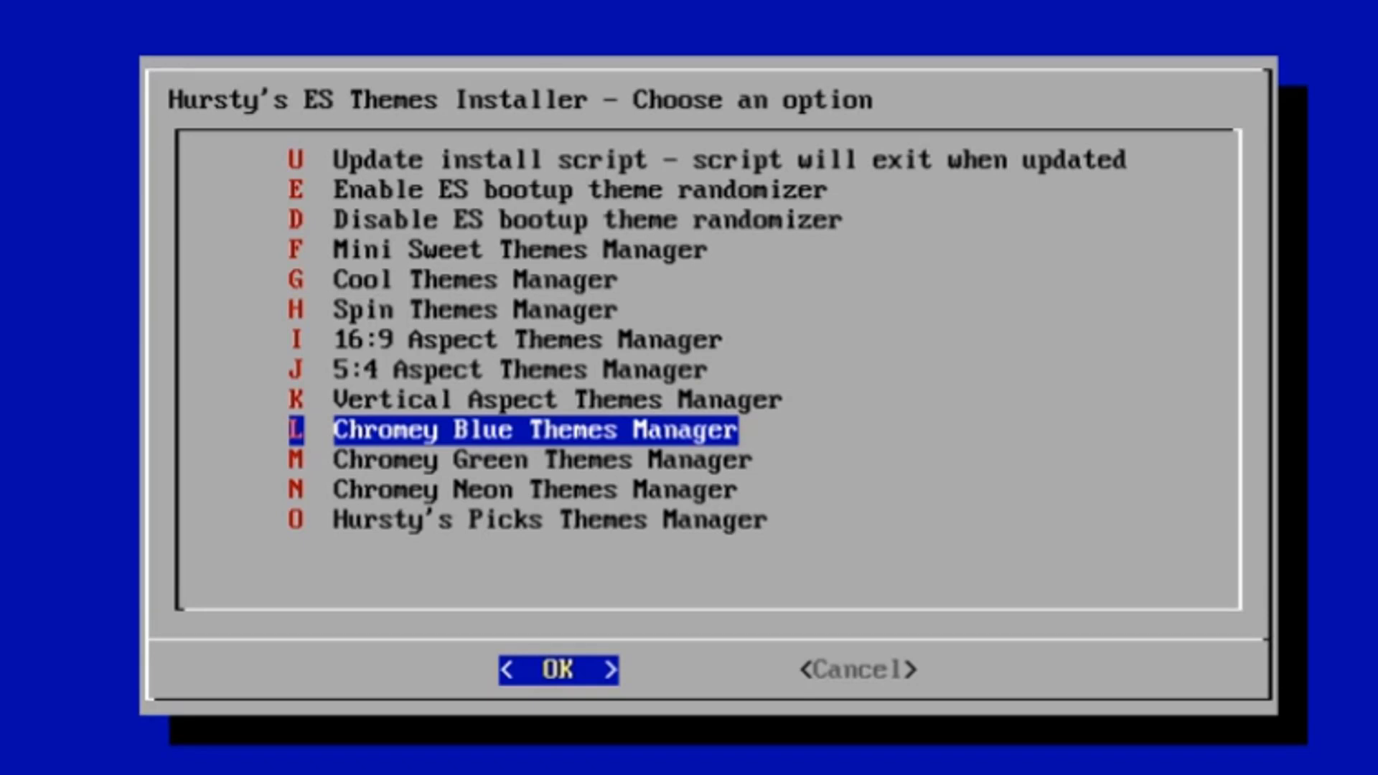
{"action": "key", "text": "Down"}
{"action": "key", "text": "Down"}
{"action": "key", "text": "Up"}
{"action": "key", "text": "Up"}
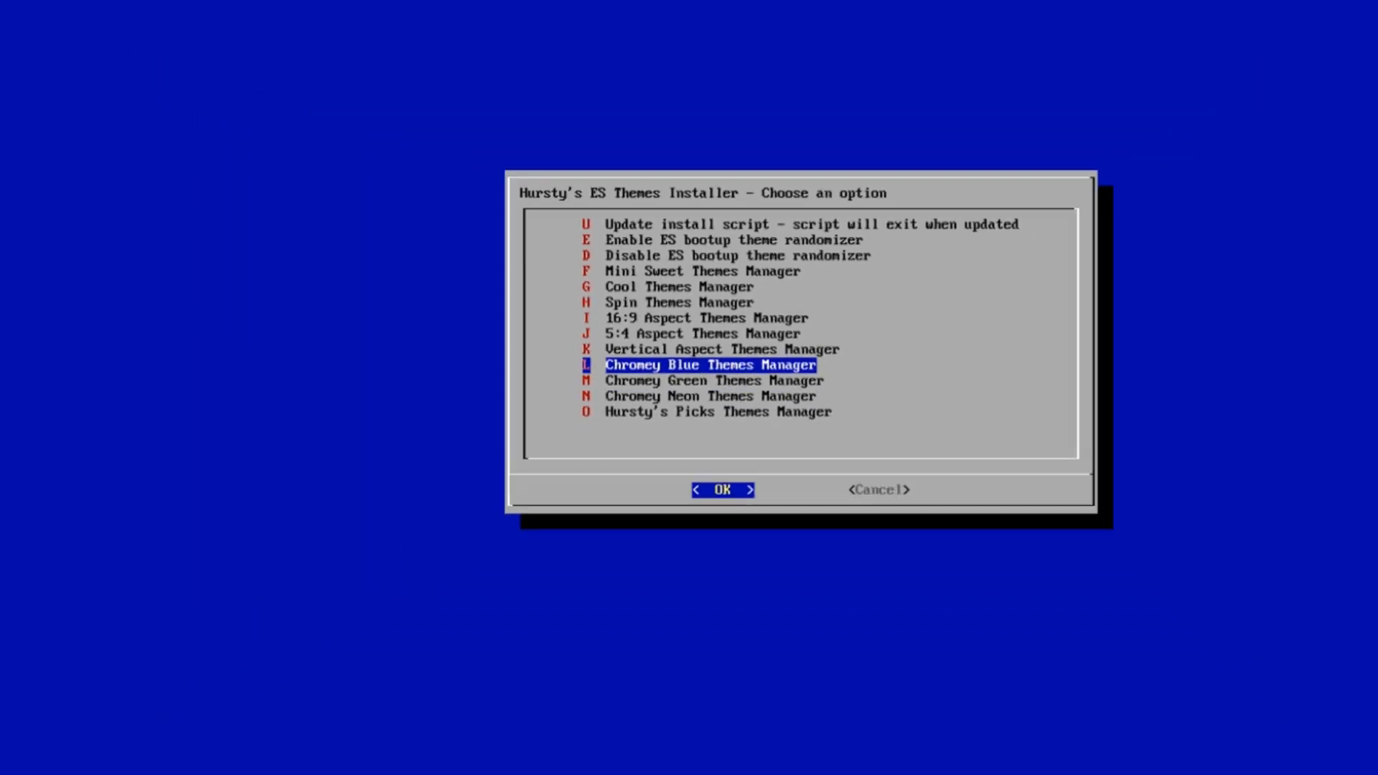
{"action": "key", "text": "Up"}
{"action": "key", "text": "Up"}
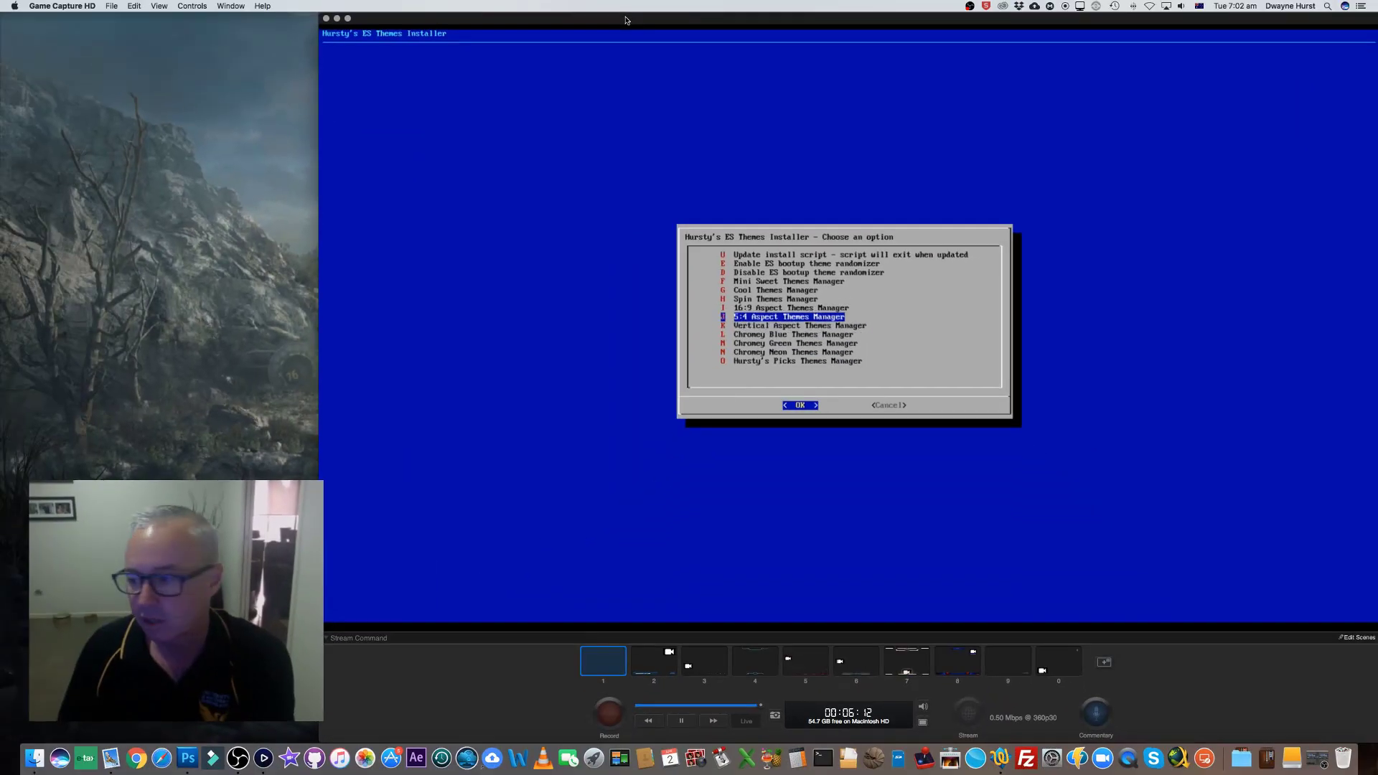
{"action": "key", "text": "Up"}
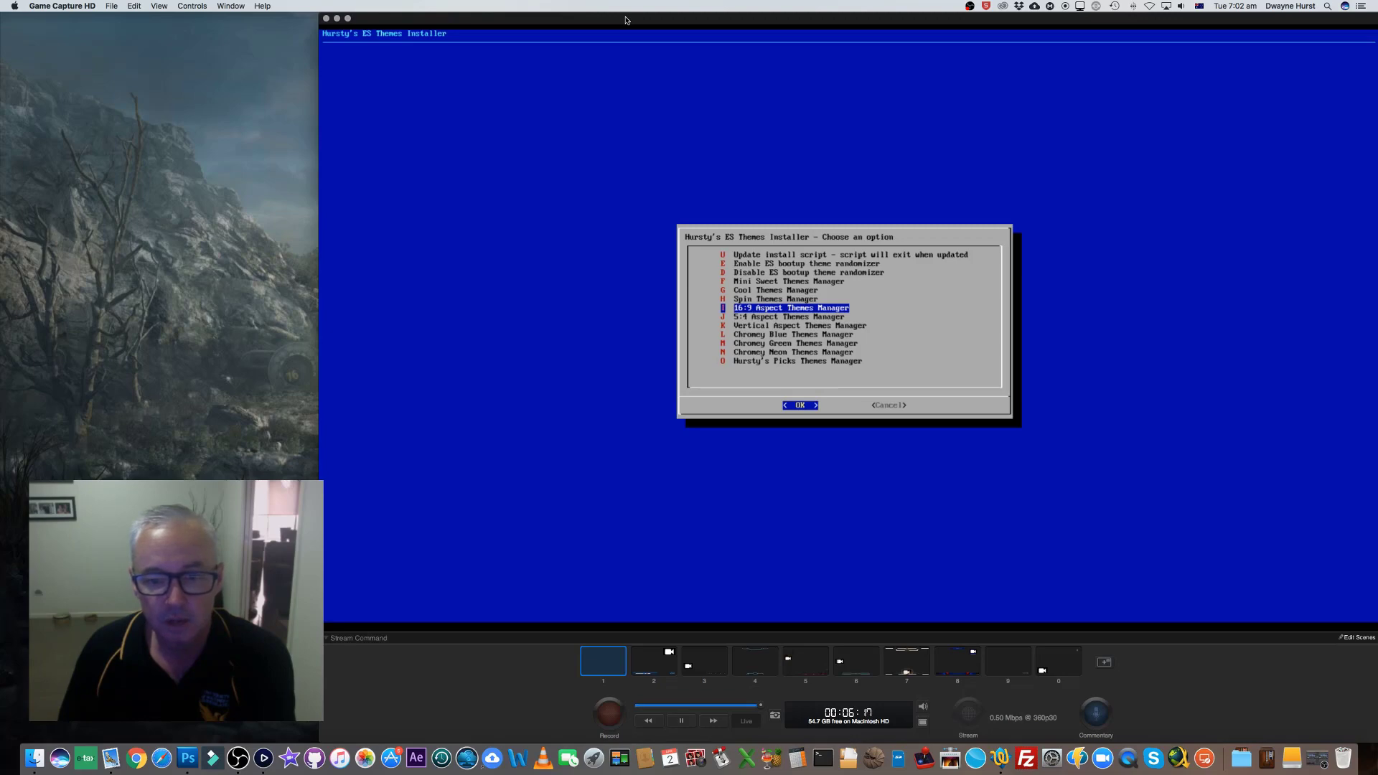
{"action": "key", "text": "Down"}
{"action": "key", "text": "Down"}
{"action": "key", "text": "Down"}
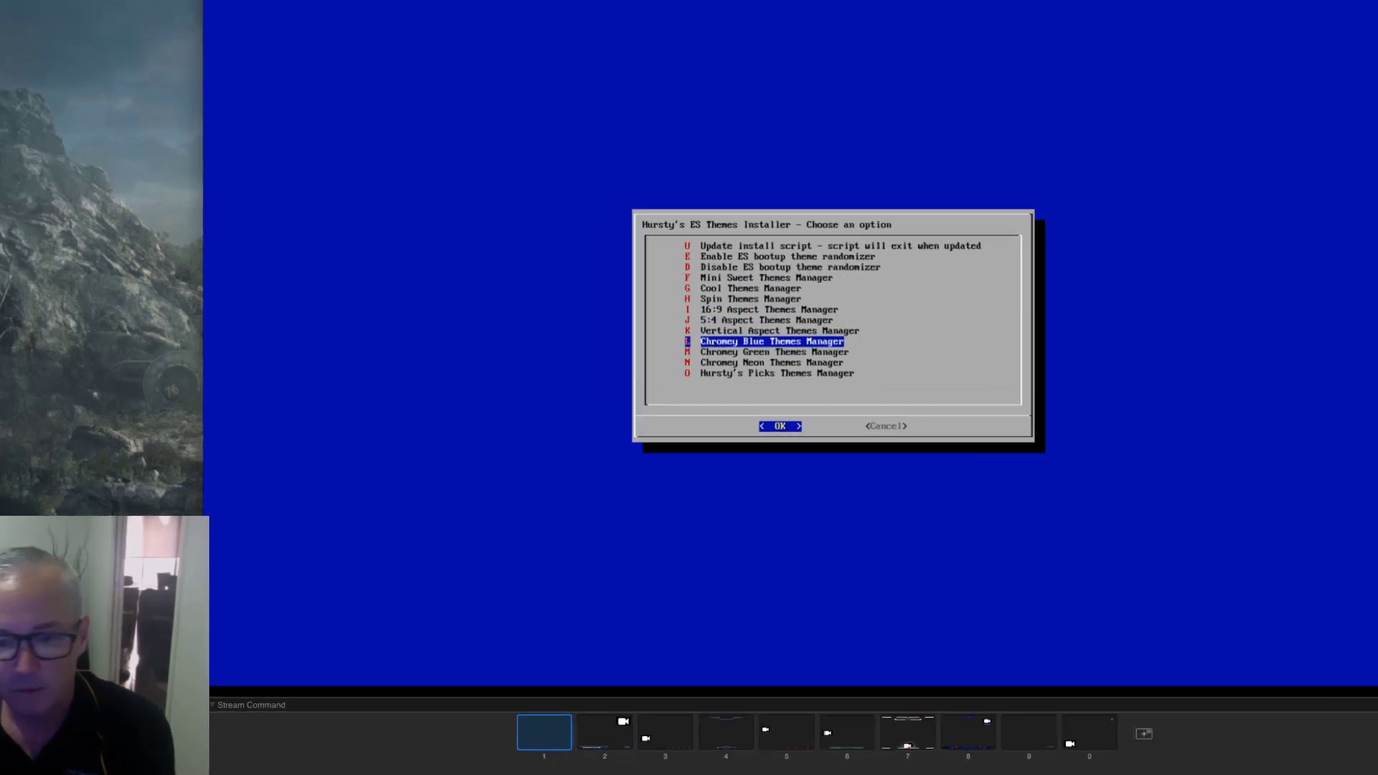
{"action": "key", "text": "Down"}
{"action": "key", "text": "Down"}
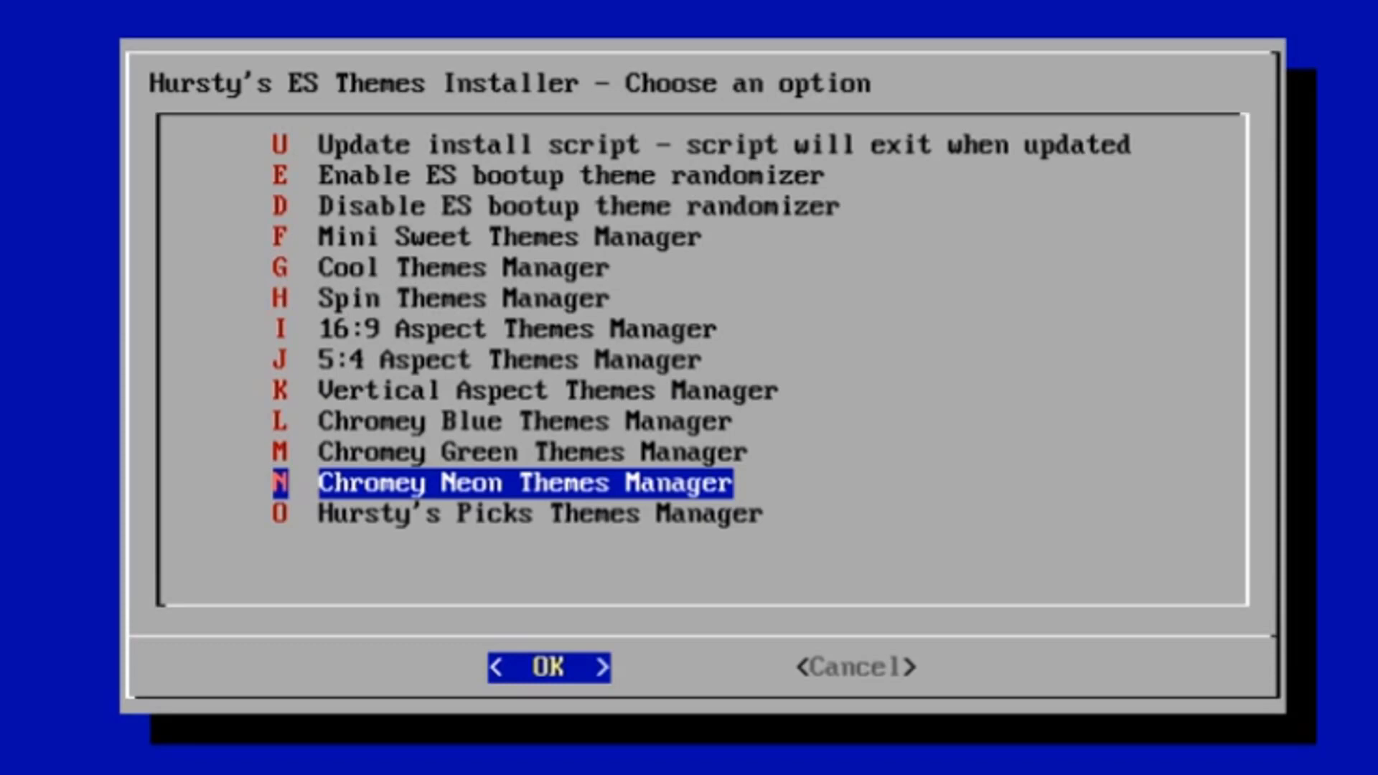
Open Hursty's Picks Themes Manager and read through its theme list from bluray down to whiteslide
{"action": "key", "text": "Down"}
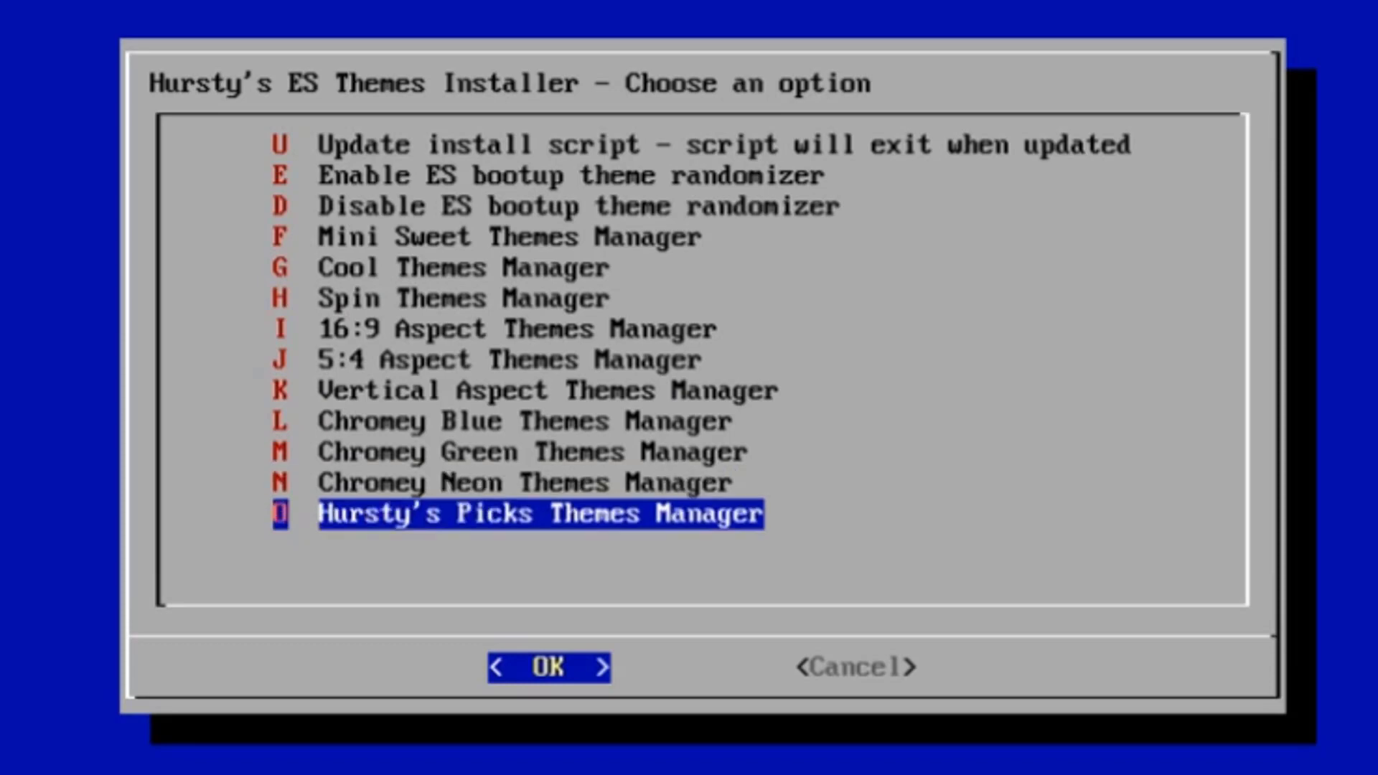
{"action": "key", "text": "Return"}
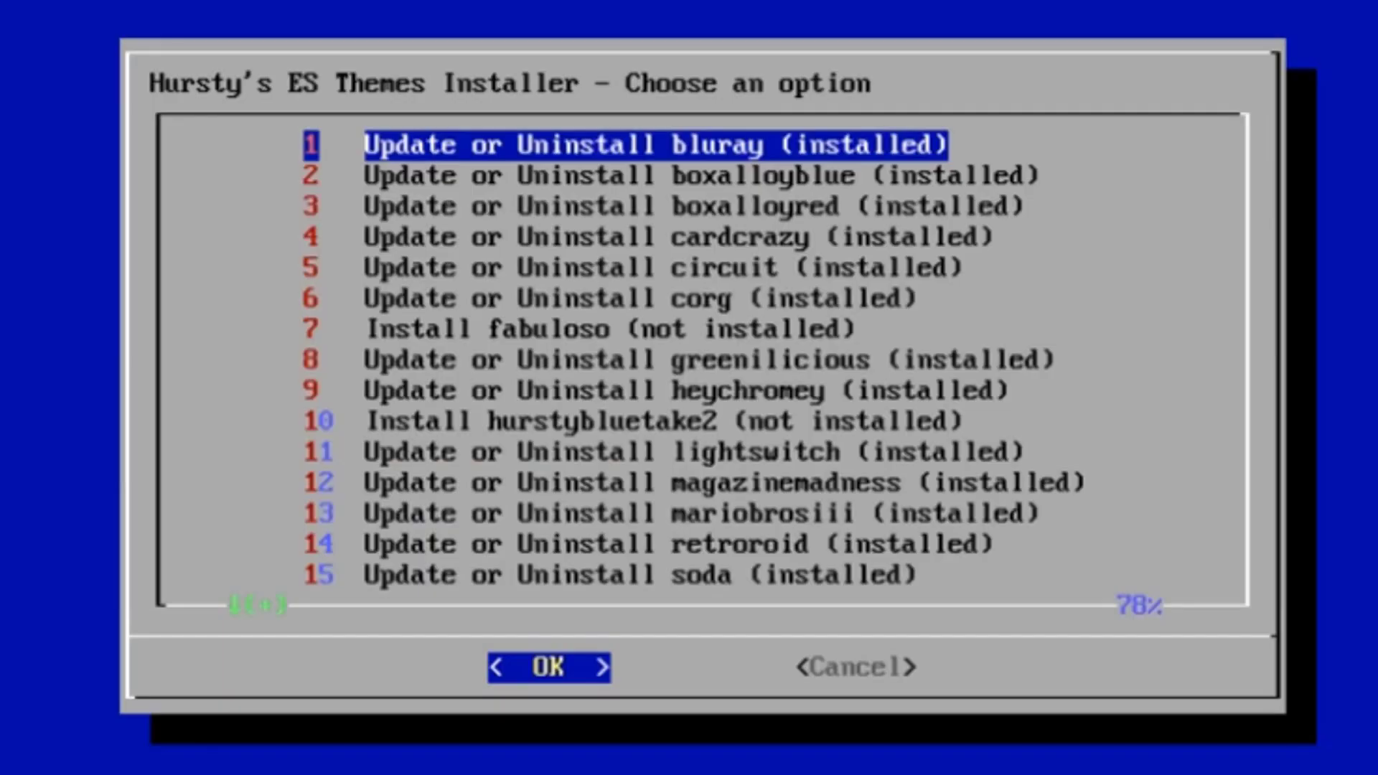
{"action": "key", "text": "Down"}
{"action": "key", "text": "Down"}
{"action": "key", "text": "Down"}
{"action": "key", "text": "Down"}
{"action": "key", "text": "Down"}
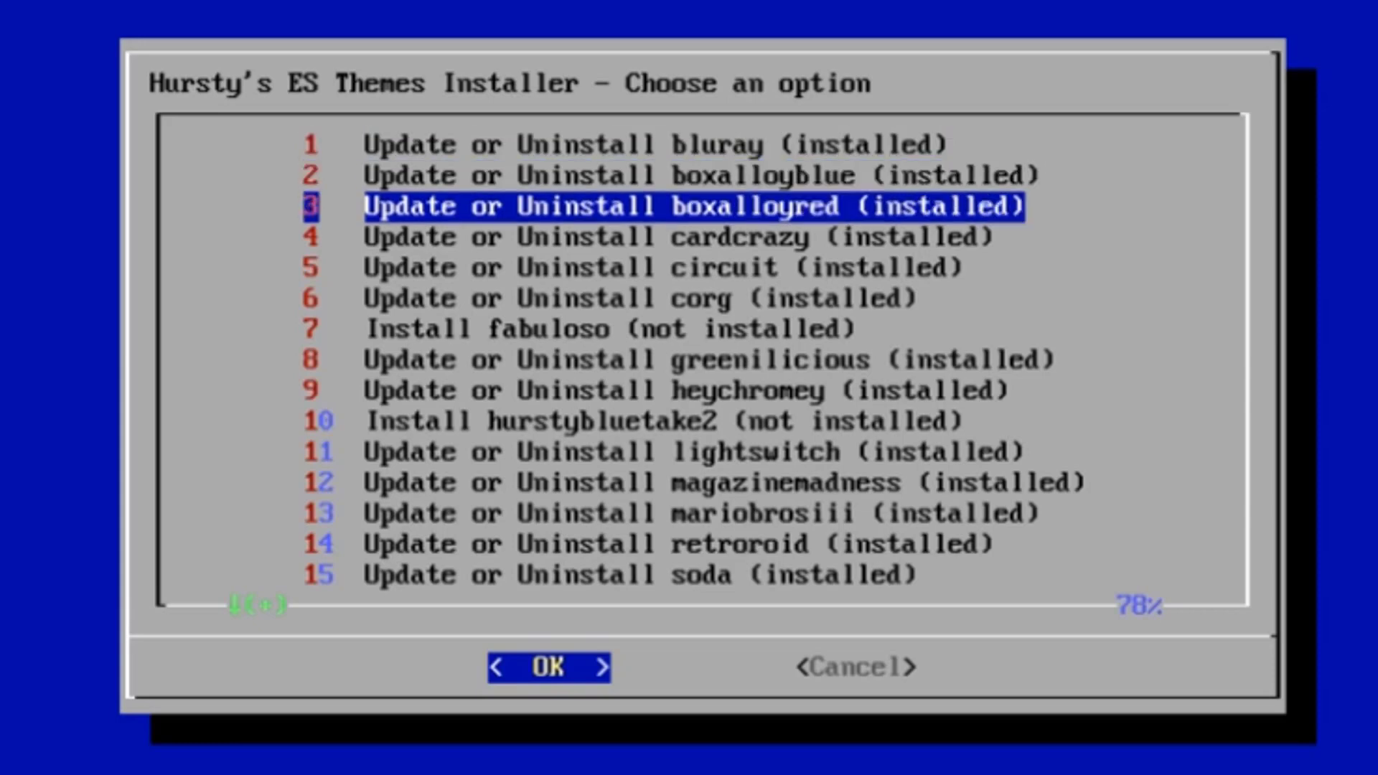
{"action": "key", "text": "Down"}
{"action": "key", "text": "Down"}
{"action": "key", "text": "Down"}
{"action": "key", "text": "Down"}
{"action": "key", "text": "Down"}
{"action": "key", "text": "Down"}
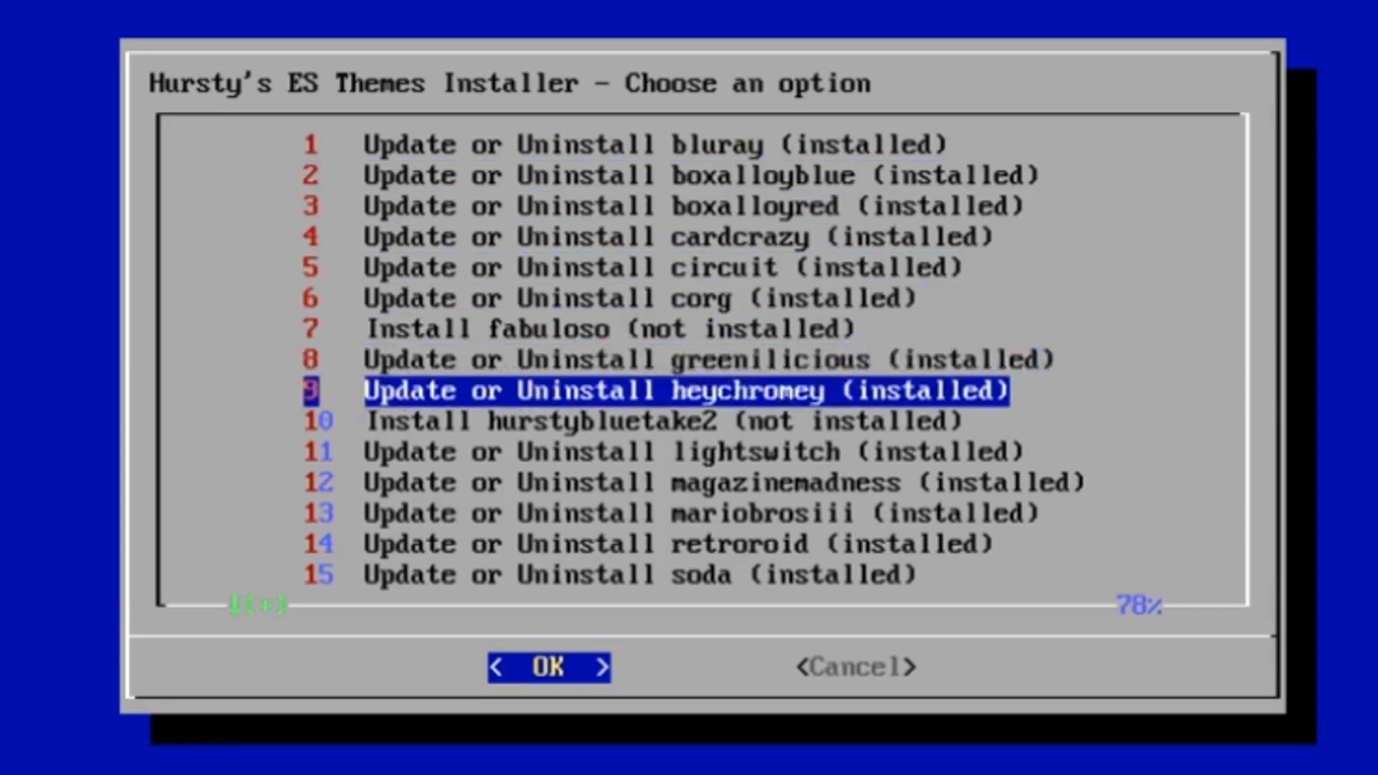
{"action": "key", "text": "Down"}
{"action": "key", "text": "Down"}
{"action": "key", "text": "Down"}
{"action": "key", "text": "Down"}
{"action": "key", "text": "Down"}
{"action": "key", "text": "Down"}
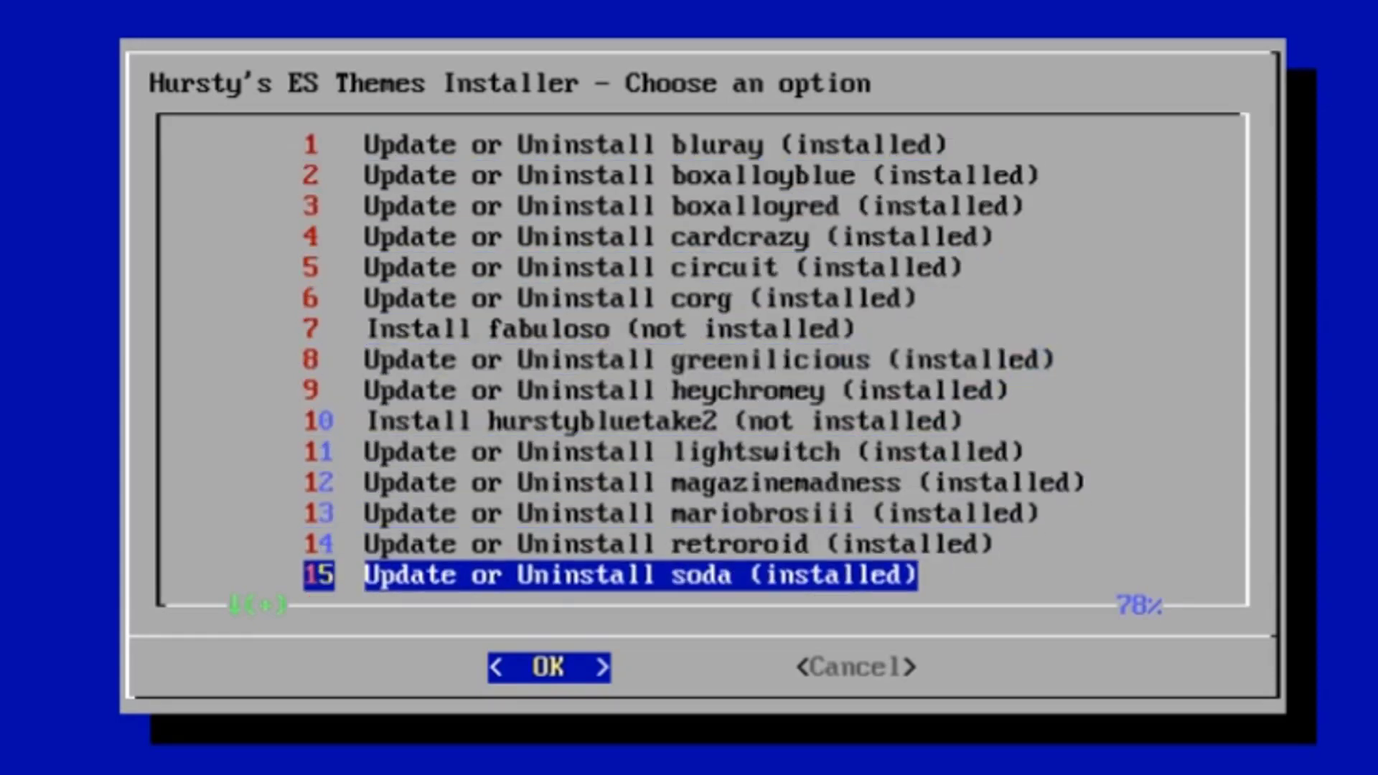
{"action": "key", "text": "Down"}
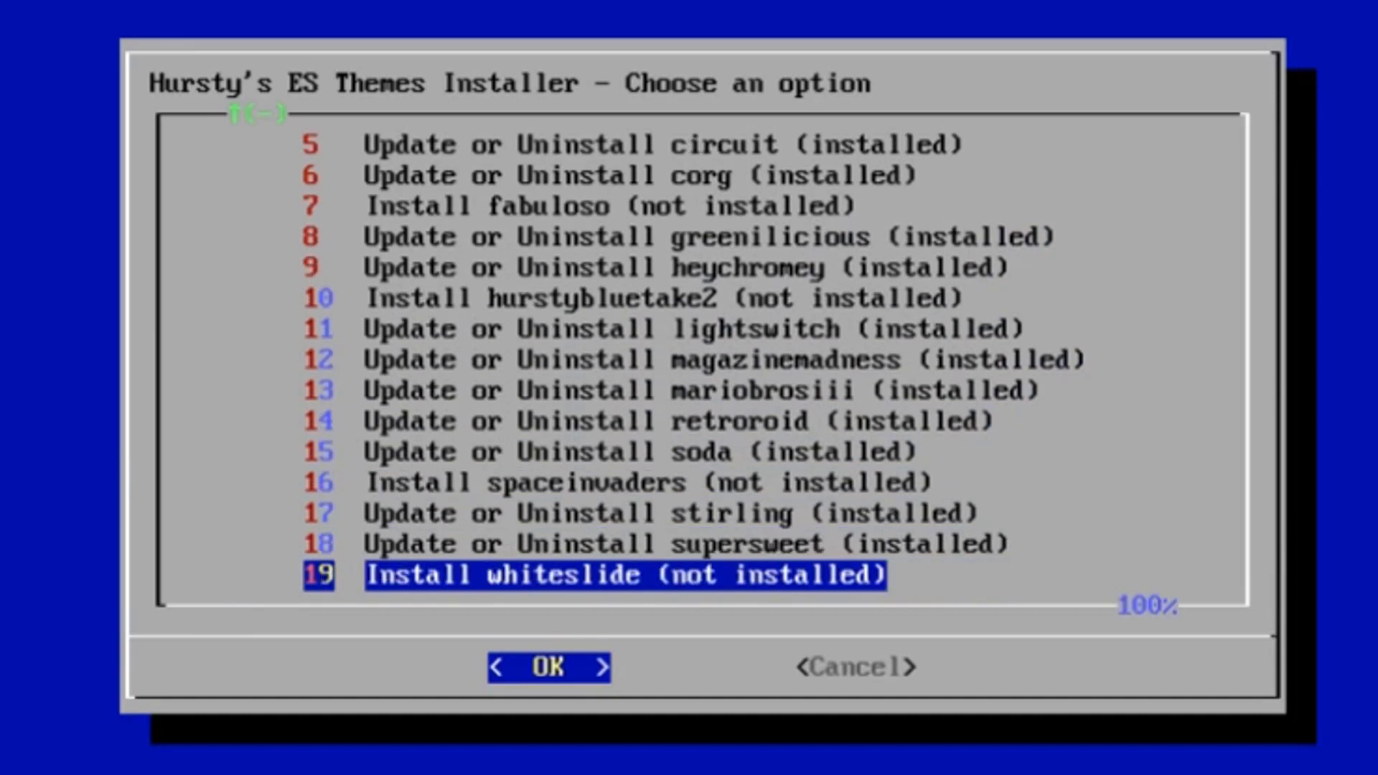
Look back up through the Hursty's Picks theme list from whiteslide to the bluray entry
{"action": "key", "text": "Up"}
{"action": "key", "text": "Up"}
{"action": "key", "text": "Up"}
{"action": "key", "text": "Up"}
{"action": "key", "text": "Up"}
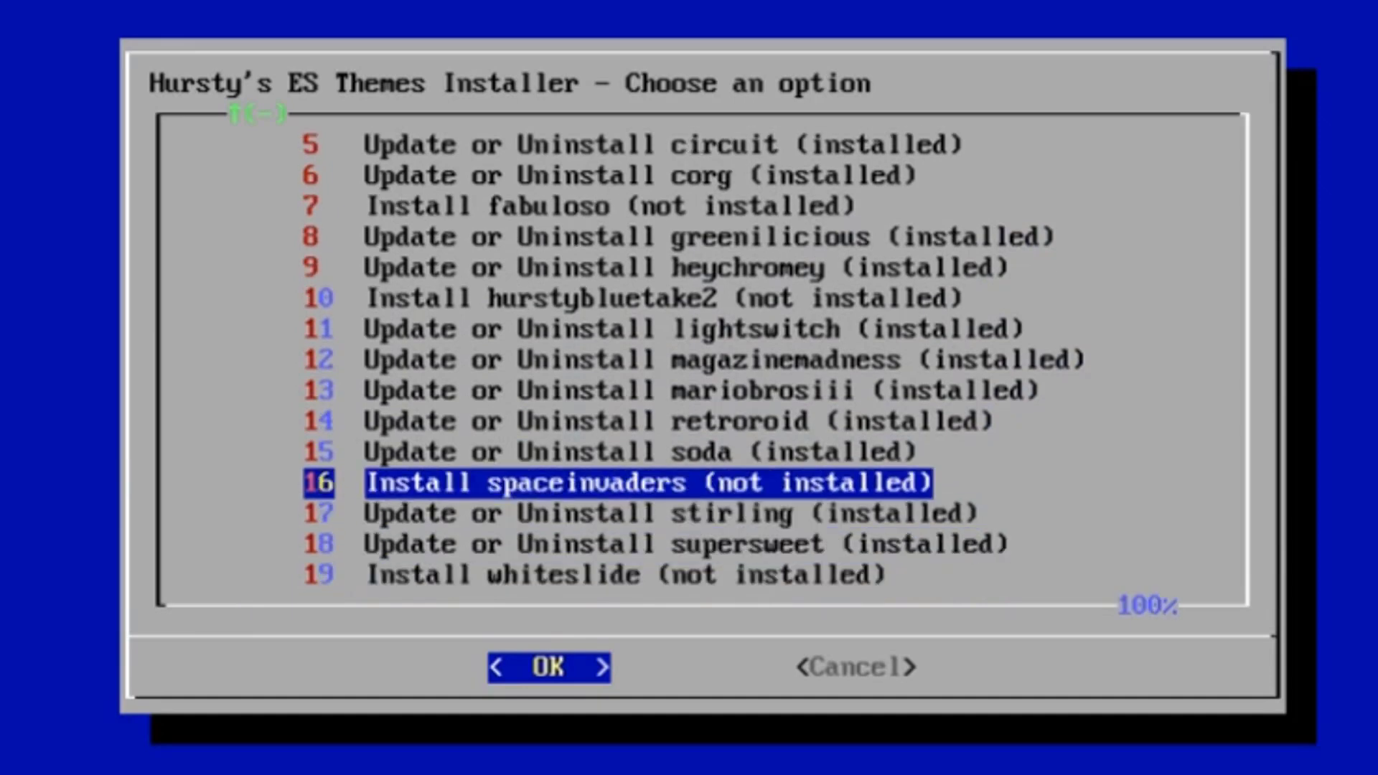
{"action": "key", "text": "Up"}
{"action": "key", "text": "Up"}
{"action": "key", "text": "Up"}
{"action": "key", "text": "Up"}
{"action": "key", "text": "Up"}
{"action": "key", "text": "Up"}
{"action": "key", "text": "Up"}
{"action": "key", "text": "Up"}
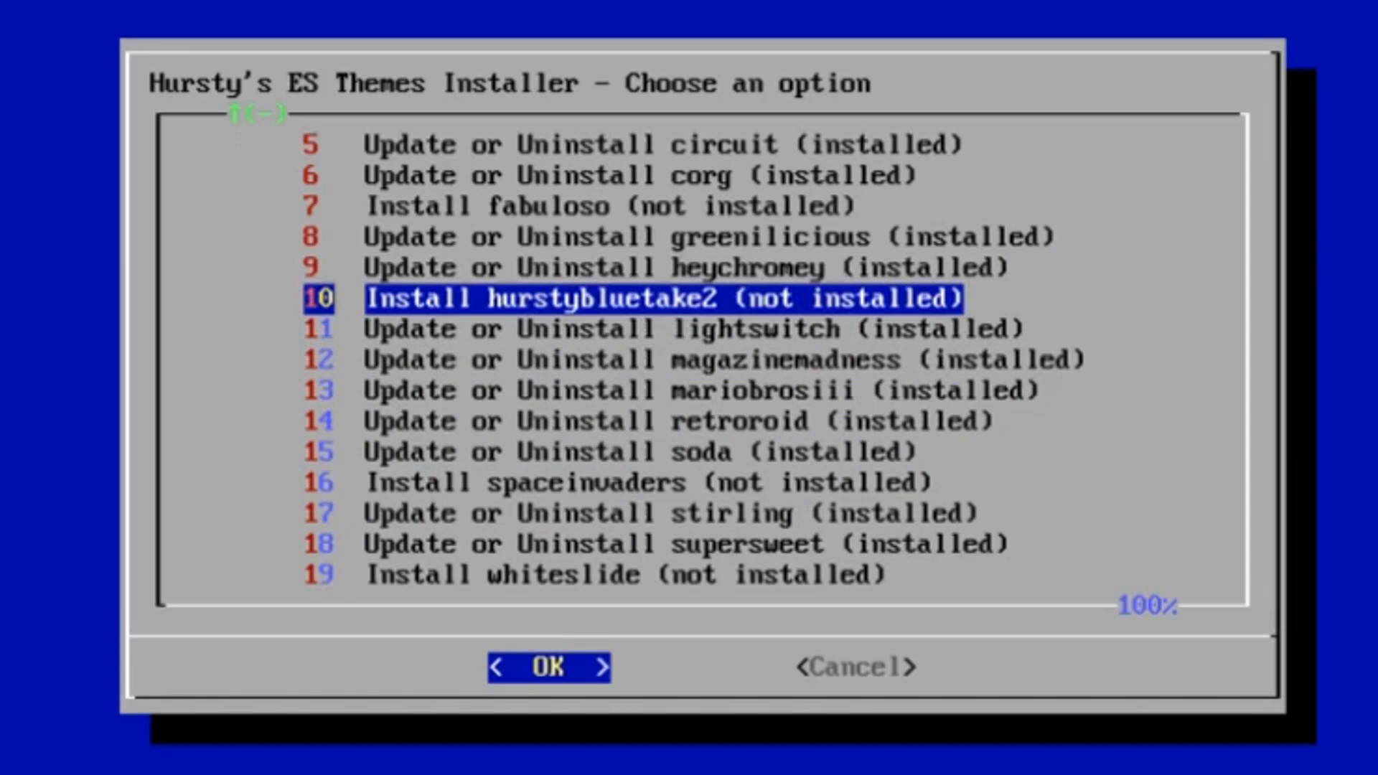
{"action": "key", "text": "Up"}
{"action": "key", "text": "Up"}
{"action": "key", "text": "Up"}
{"action": "key", "text": "Up"}
{"action": "key", "text": "Up"}
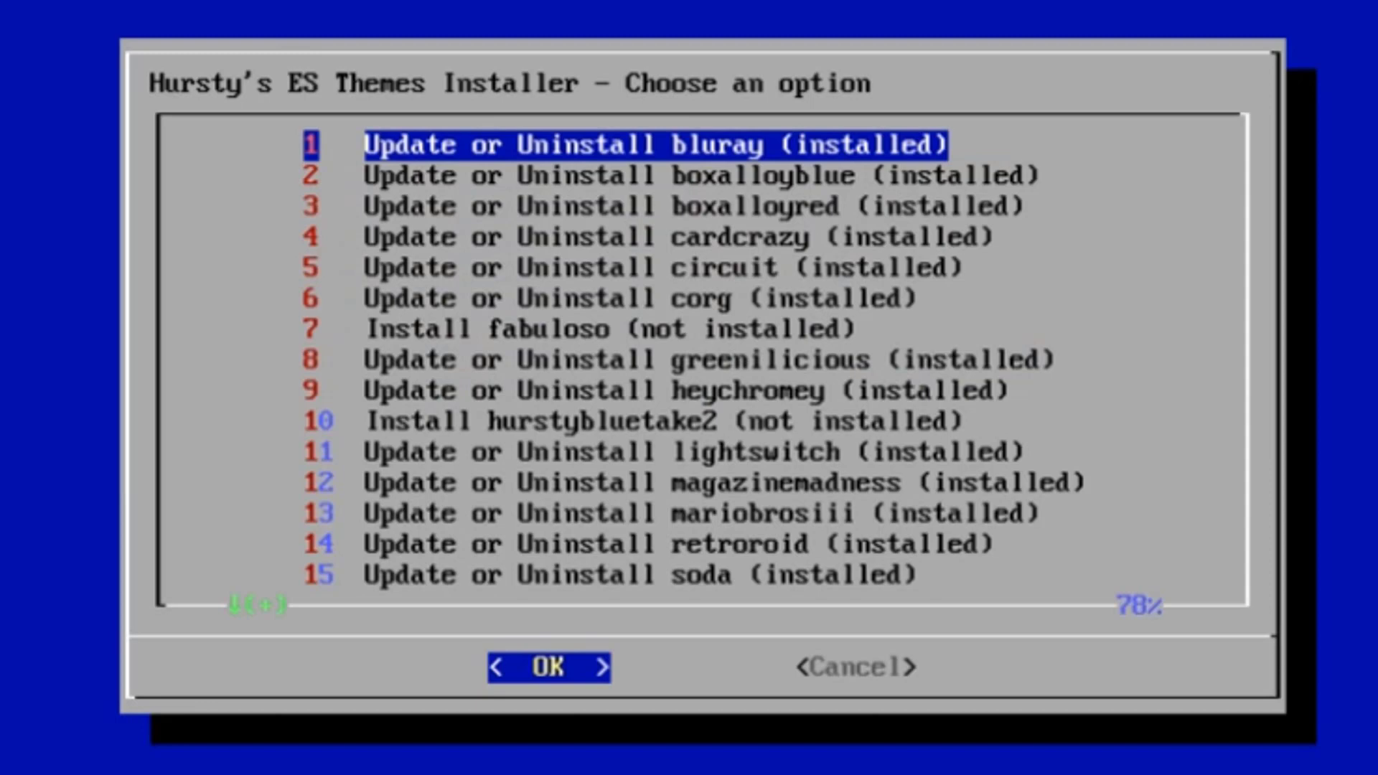
Examine the install status of the Hursty's Picks themes from bluray down to hurstybluetake2
{"action": "key", "text": "Down"}
{"action": "key", "text": "Down"}
{"action": "key", "text": "Down"}
{"action": "key", "text": "Down"}
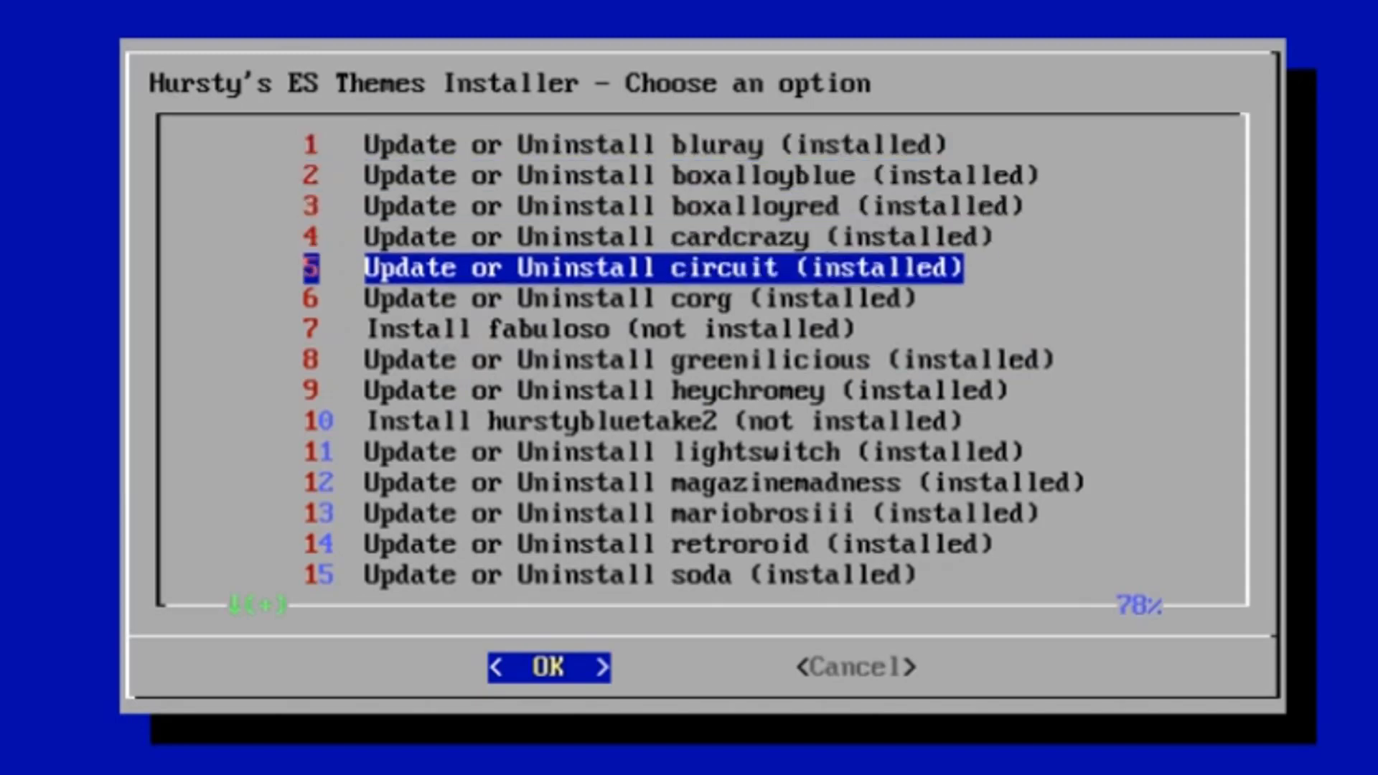
{"action": "key", "text": "Down"}
{"action": "key", "text": "Down"}
{"action": "key", "text": "Down"}
{"action": "key", "text": "Down"}
{"action": "key", "text": "Down"}
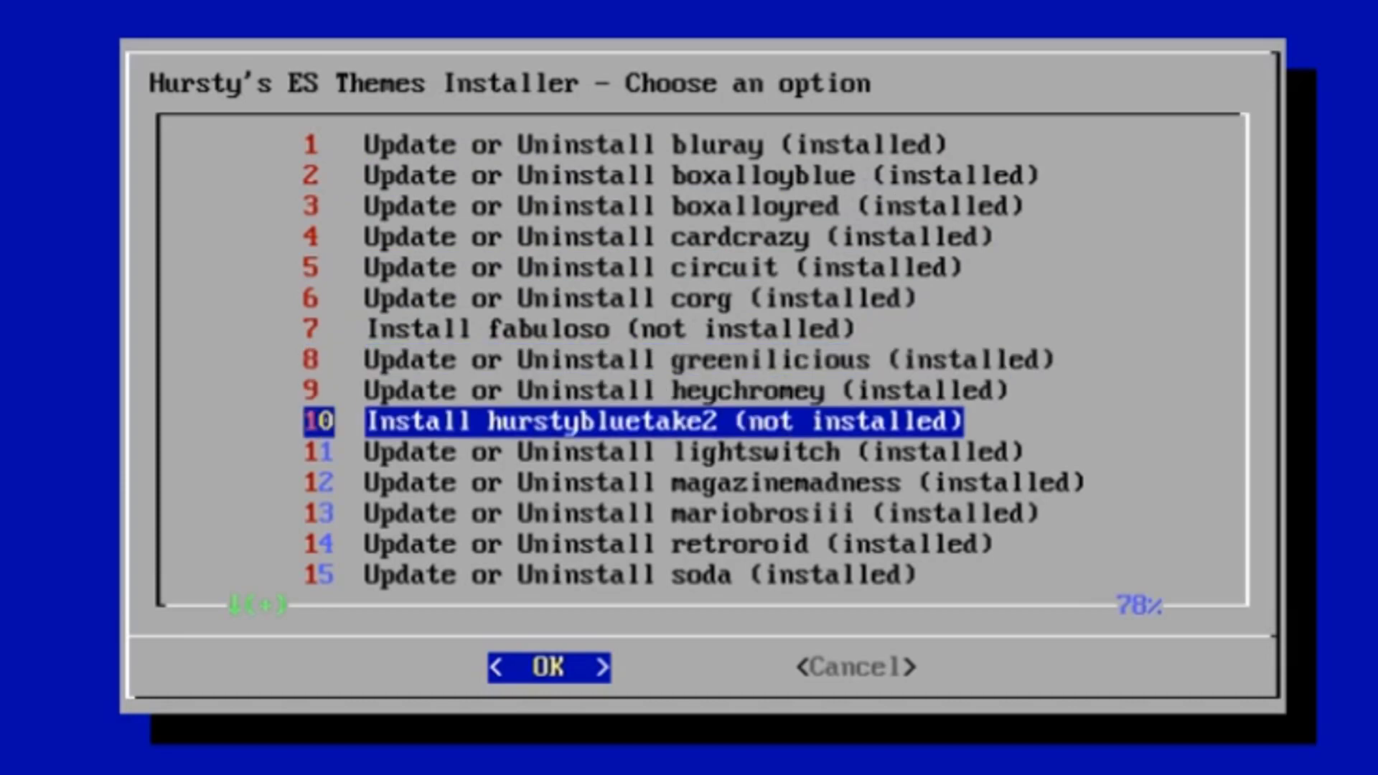
{"action": "key", "text": "Up"}
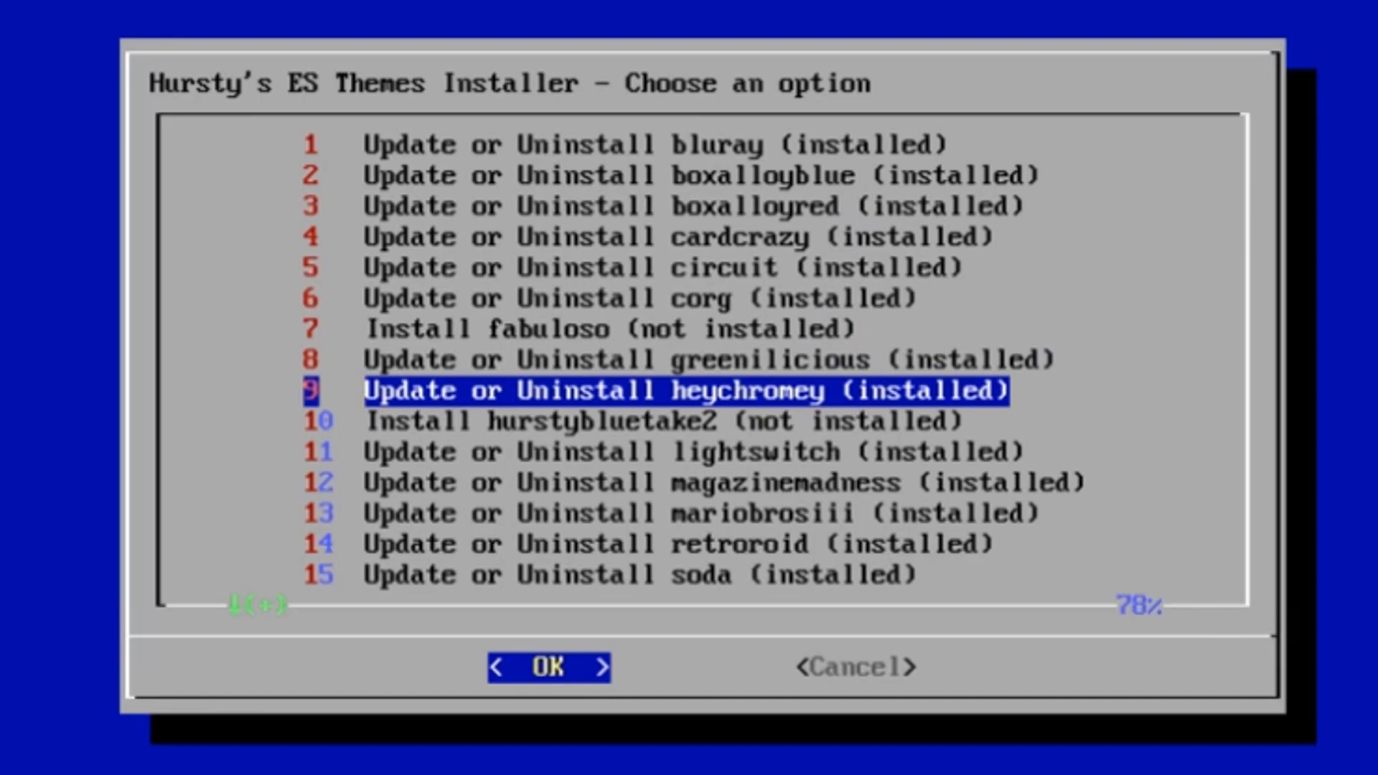
{"action": "key", "text": "Down"}
{"action": "key", "text": "Down"}
{"action": "key", "text": "Down"}
{"action": "key", "text": "Down"}
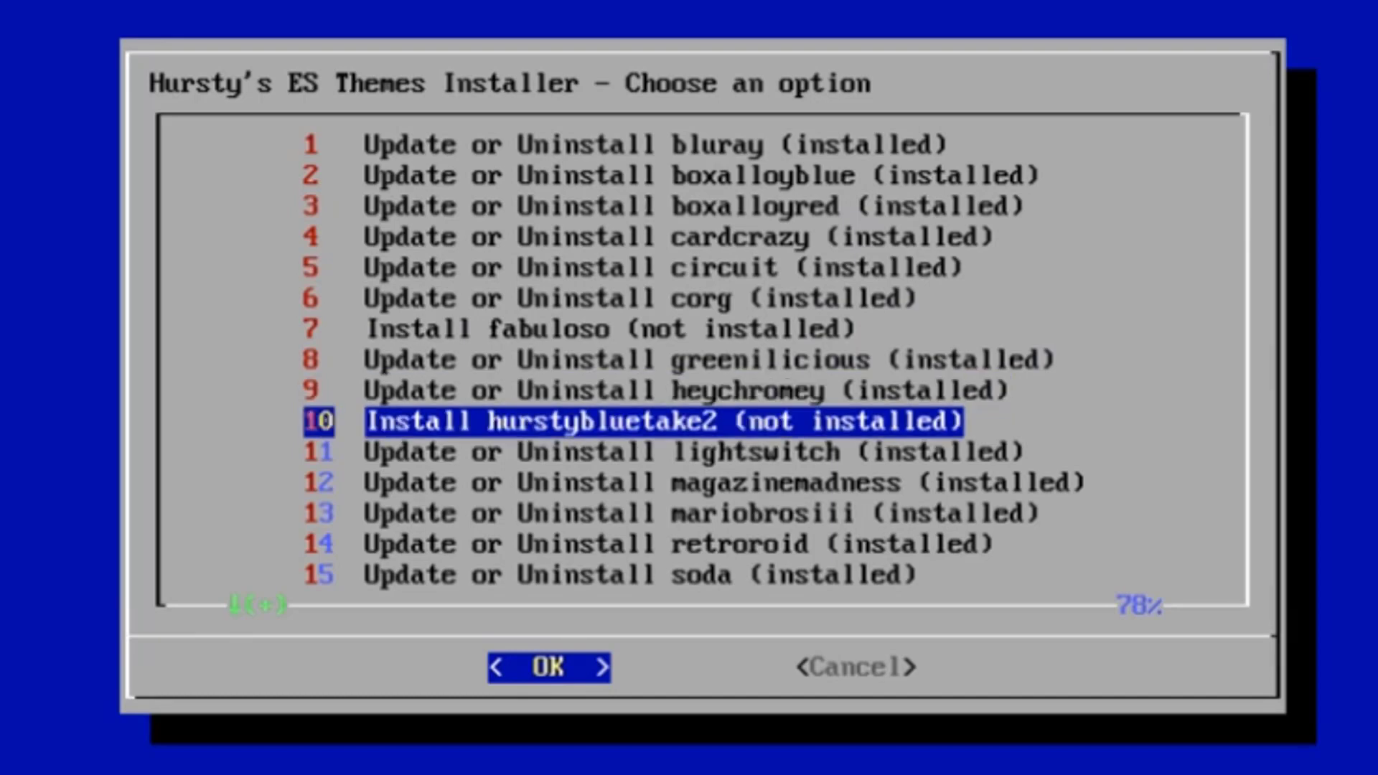
Examine the install status of the Hursty's Picks themes from hurstybluetake2 down to whiteslide, and return to the main option list
{"action": "key", "text": "Down"}
{"action": "key", "text": "Down"}
{"action": "key", "text": "Down"}
{"action": "key", "text": "Down"}
{"action": "key", "text": "Down"}
{"action": "key", "text": "Down"}
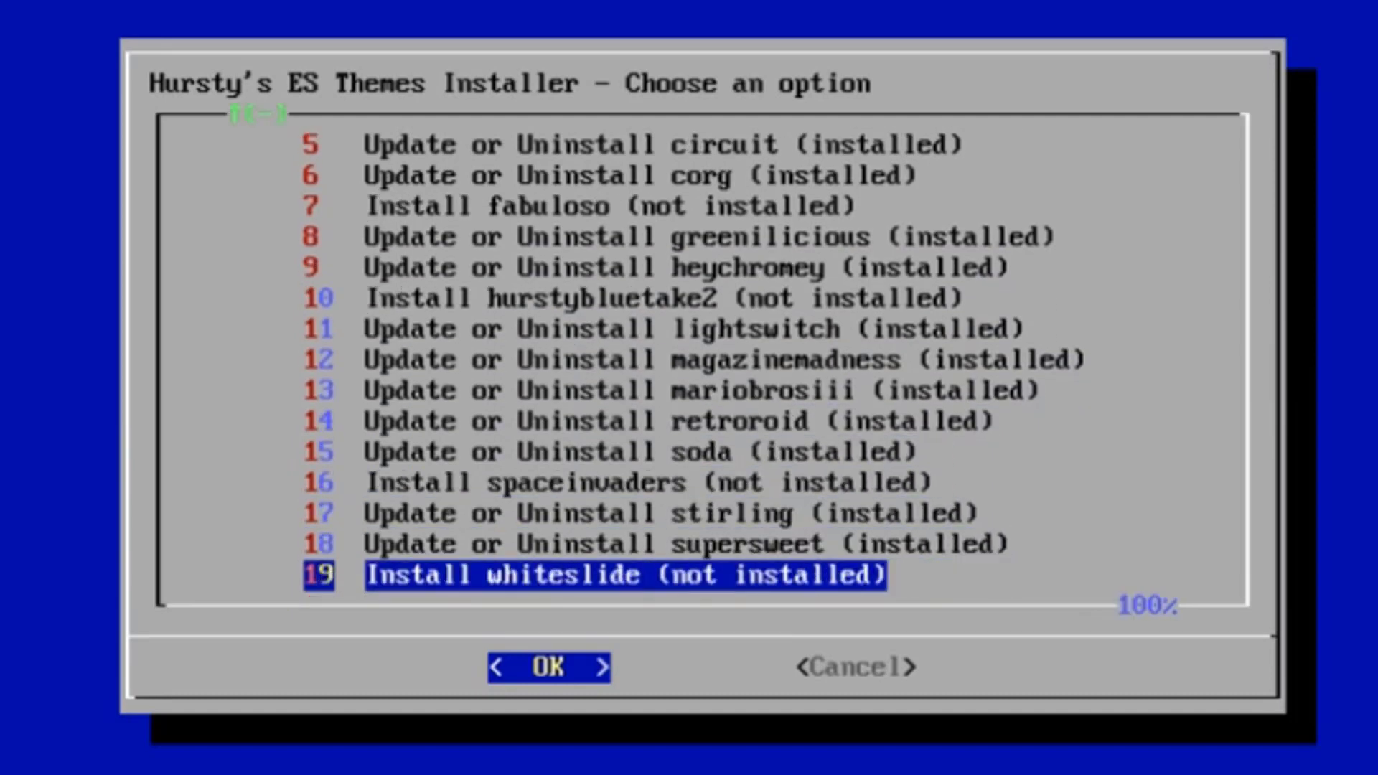
{"action": "key", "text": "Up"}
{"action": "key", "text": "Down"}
{"action": "key", "text": "Right"}
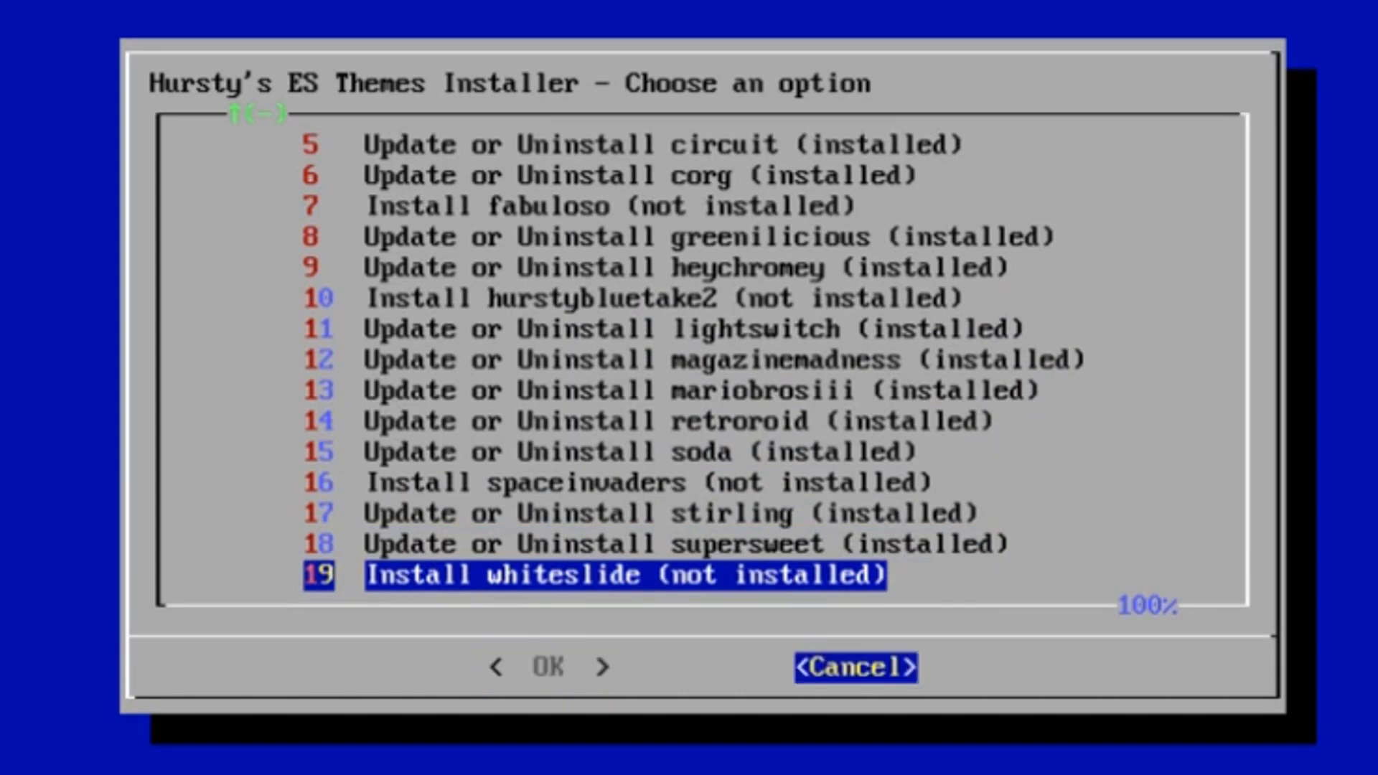
{"action": "key", "text": "Return"}
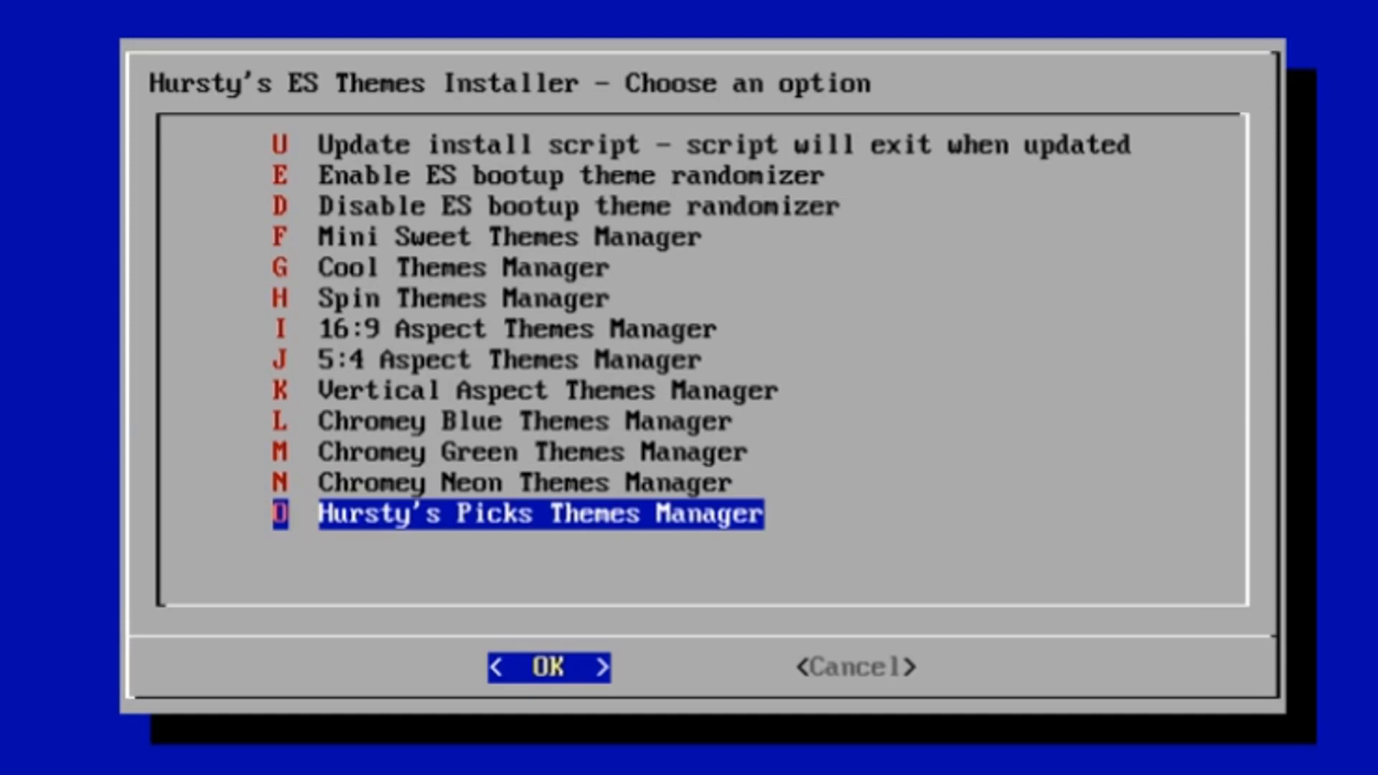
Open the Chromey Blue Themes Manager from the main option list
{"action": "key", "text": "Up"}
{"action": "key", "text": "Up"}
{"action": "key", "text": "Up"}
{"action": "key", "text": "Up"}
{"action": "key", "text": "Up"}
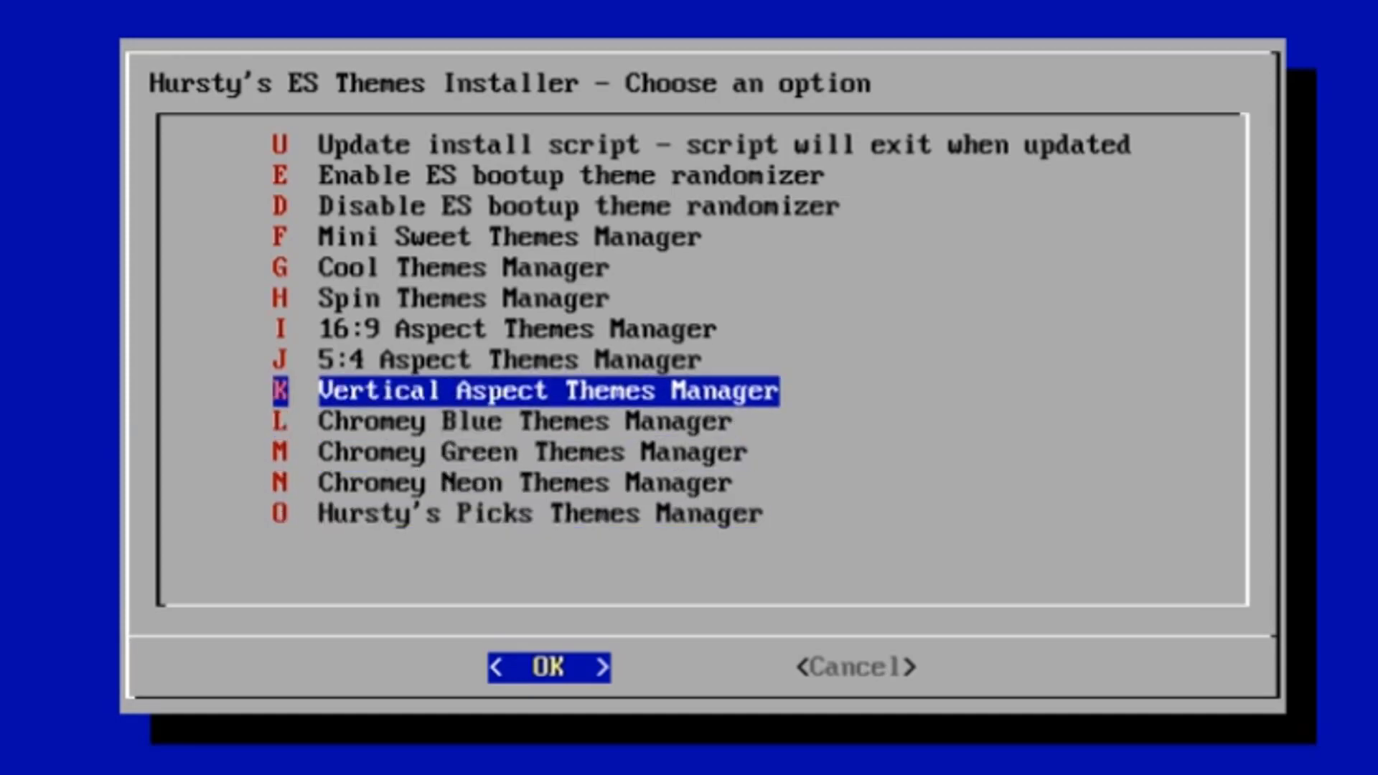
{"action": "key", "text": "Down"}
{"action": "key", "text": "Down"}
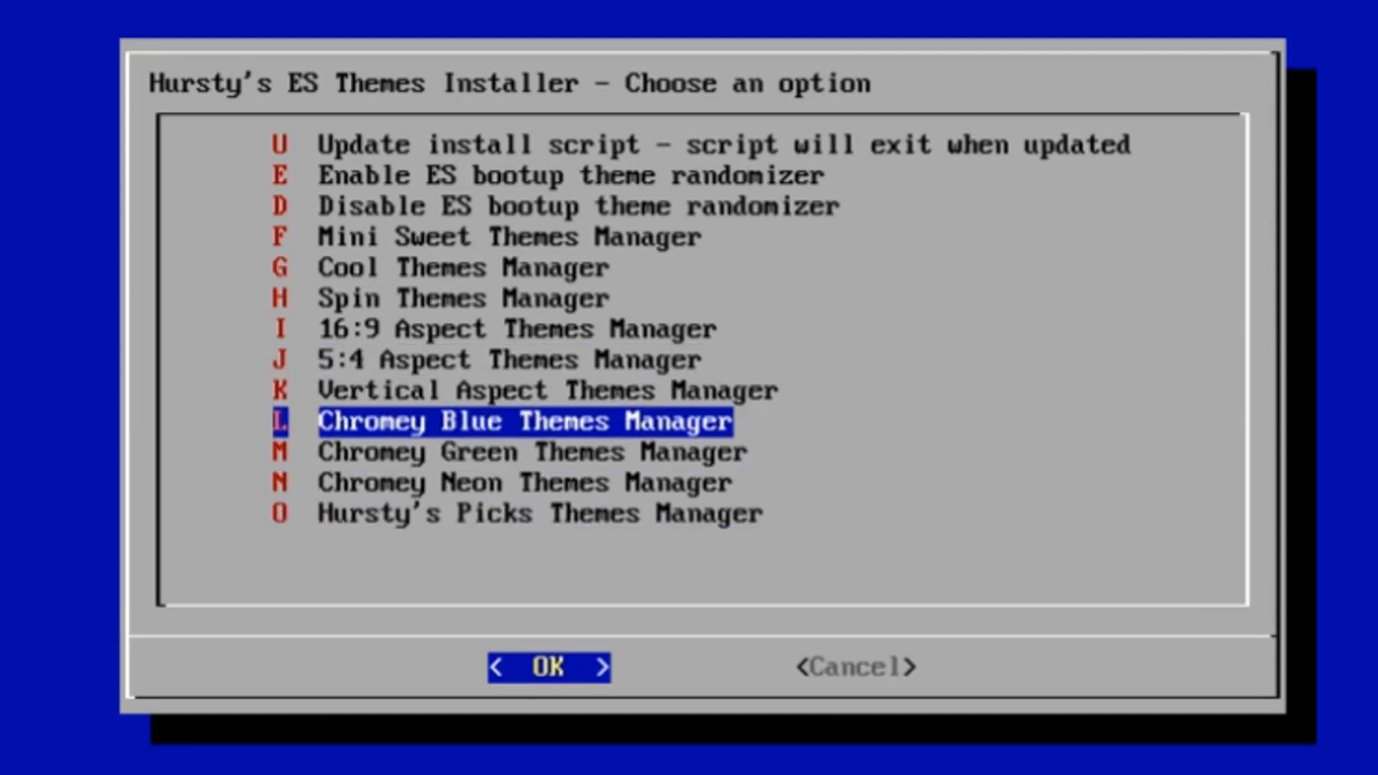
{"action": "key", "text": "Return"}
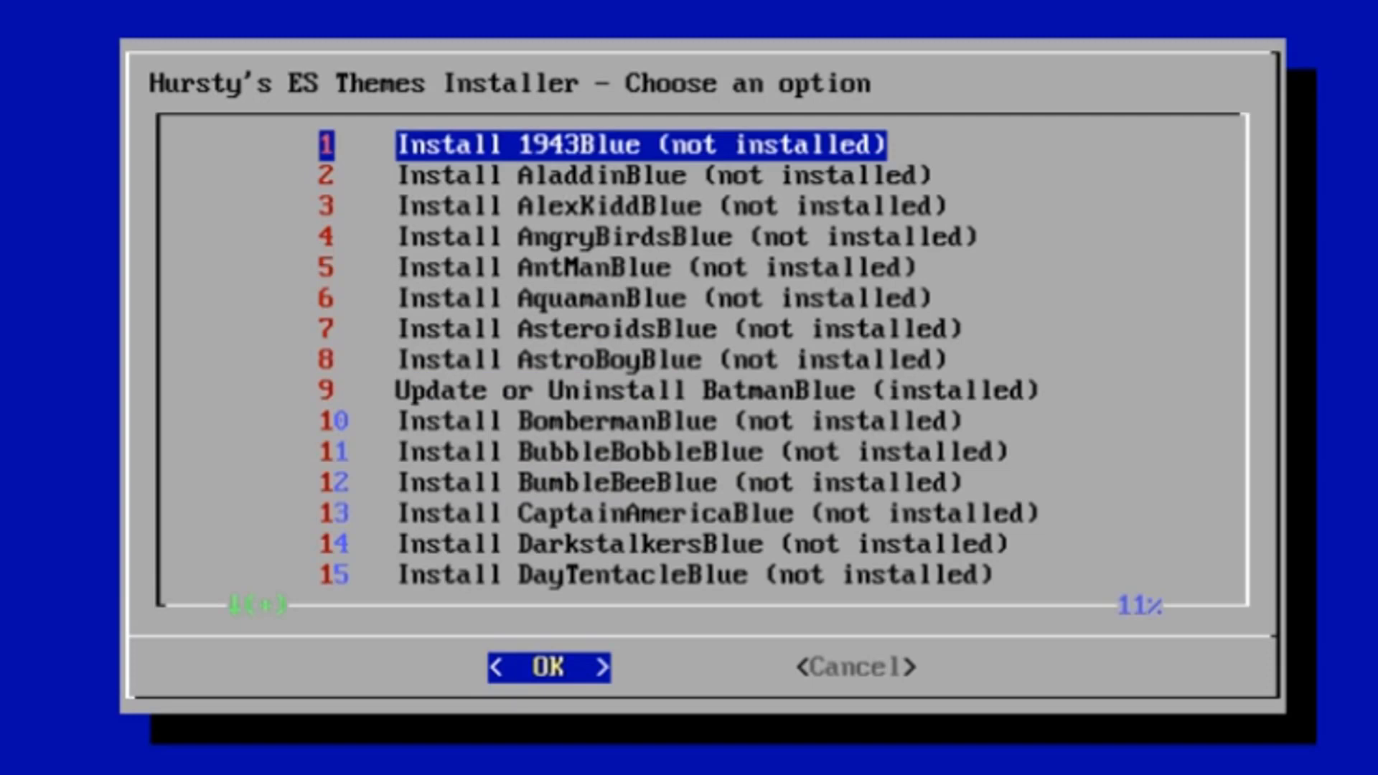
Read through the Chromey Blue theme list from 1943Blue down to DayTentacleBlue
{"action": "key", "text": "Down"}
{"action": "key", "text": "Down"}
{"action": "key", "text": "Down"}
{"action": "key", "text": "Down"}
{"action": "key", "text": "Down"}
{"action": "key", "text": "Down"}
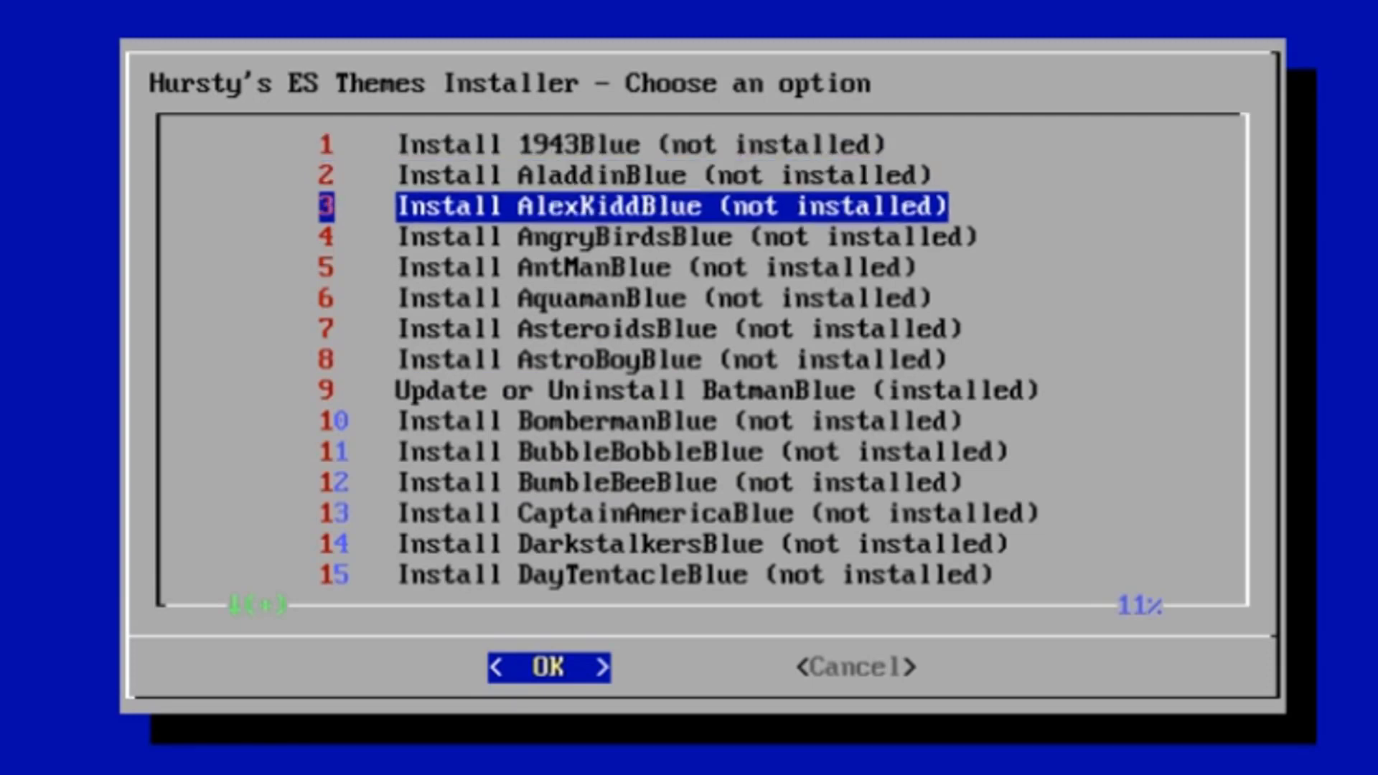
{"action": "key", "text": "Down"}
{"action": "key", "text": "Down"}
{"action": "key", "text": "Down"}
{"action": "key", "text": "Down"}
{"action": "key", "text": "Down"}
{"action": "key", "text": "Down"}
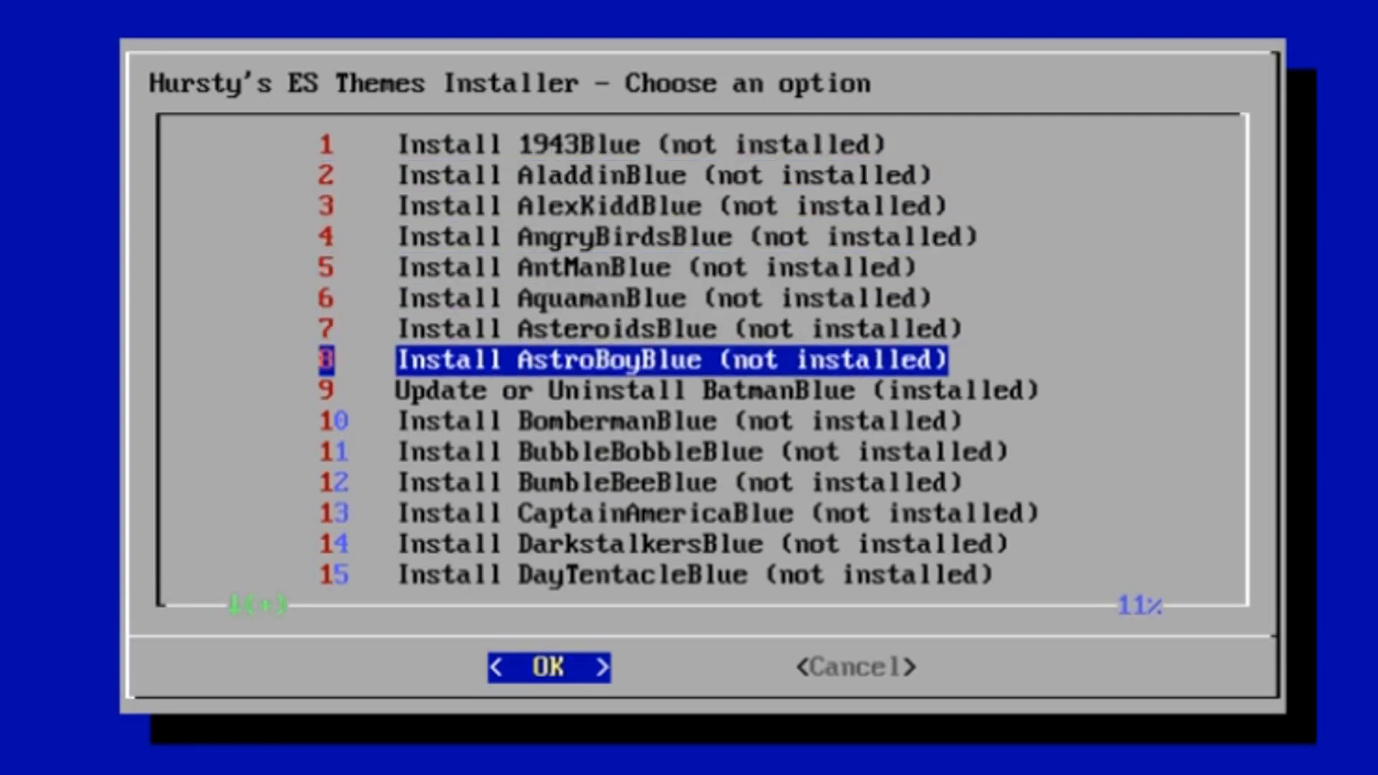
{"action": "key", "text": "Down"}
{"action": "key", "text": "Down"}
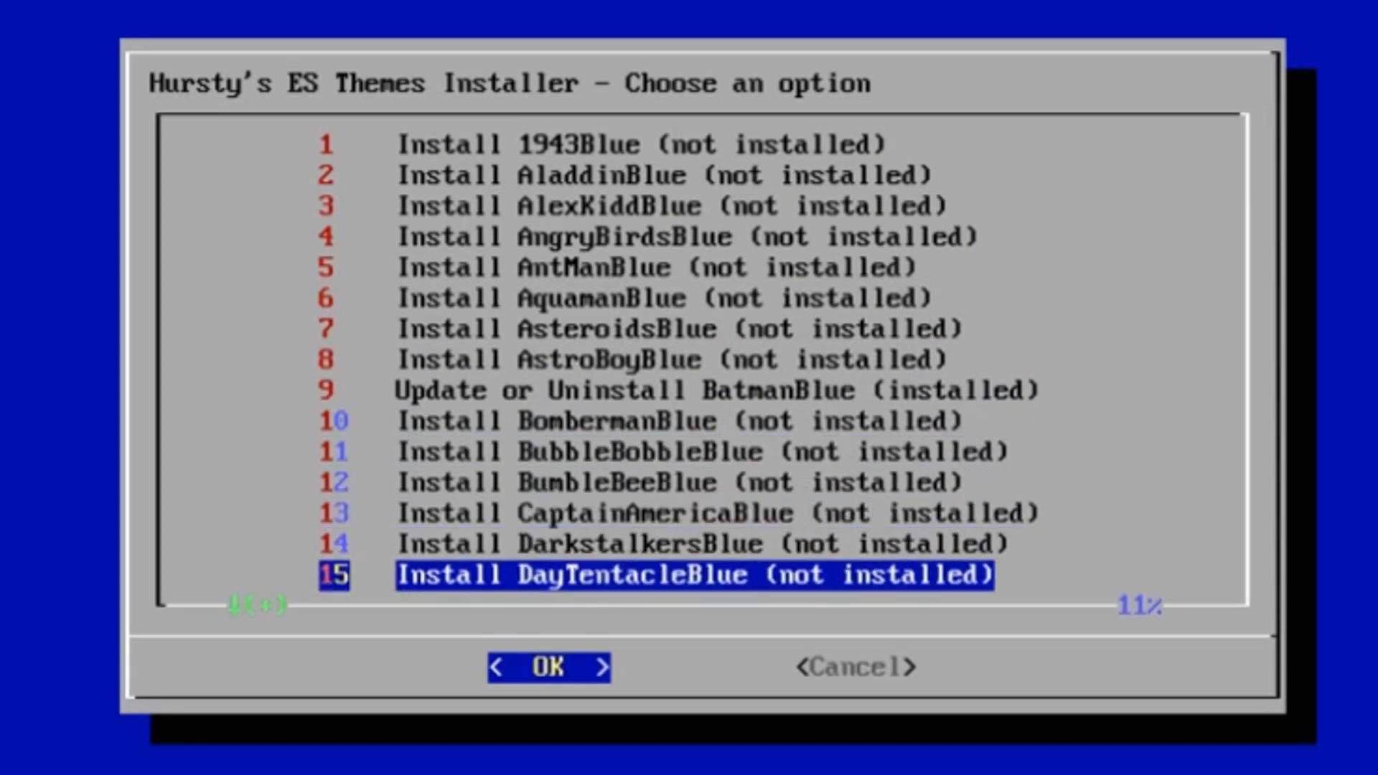
Look back up the Chromey Blue list from DayTentacleBlue to the BatmanBlue entry and check its update or uninstall option
{"action": "key", "text": "Up"}
{"action": "key", "text": "Up"}
{"action": "key", "text": "Up"}
{"action": "key", "text": "Up"}
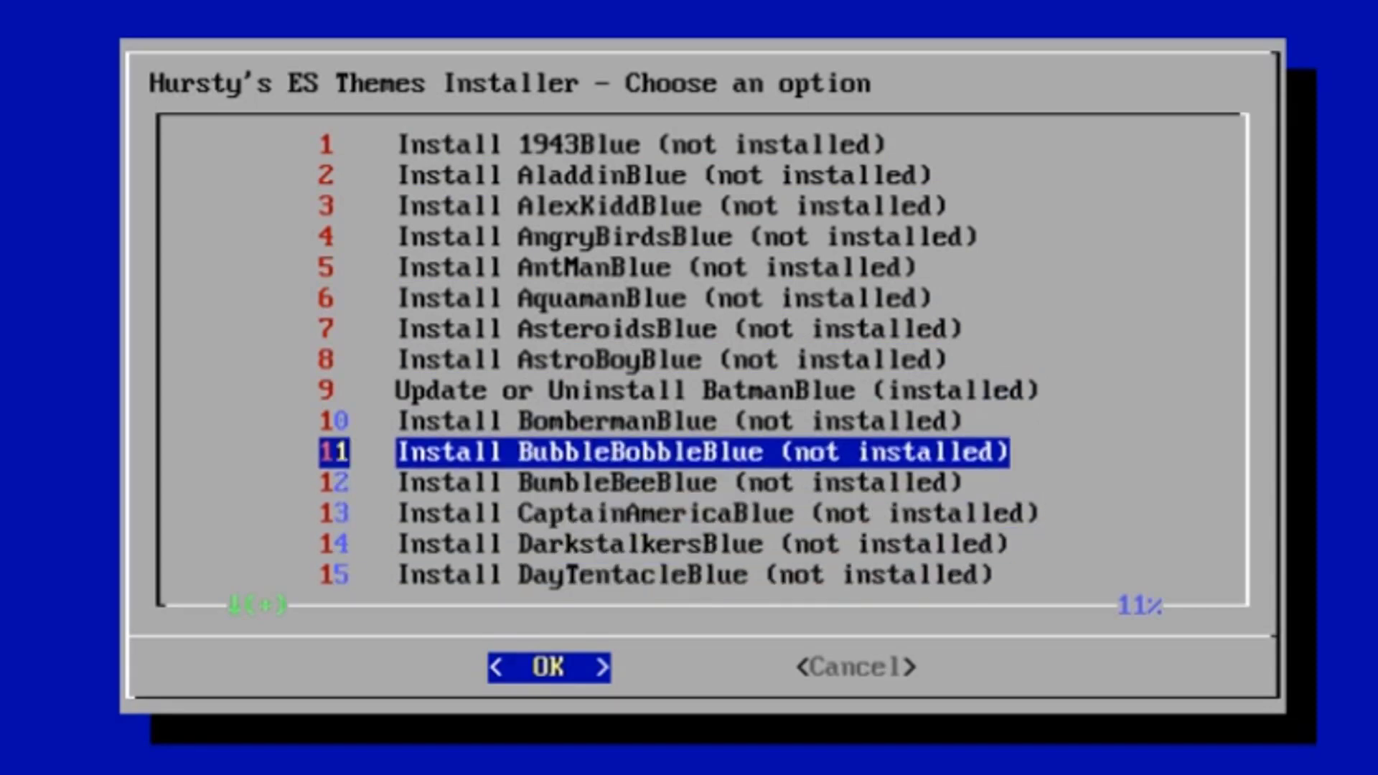
{"action": "key", "text": "Up"}
{"action": "key", "text": "Up"}
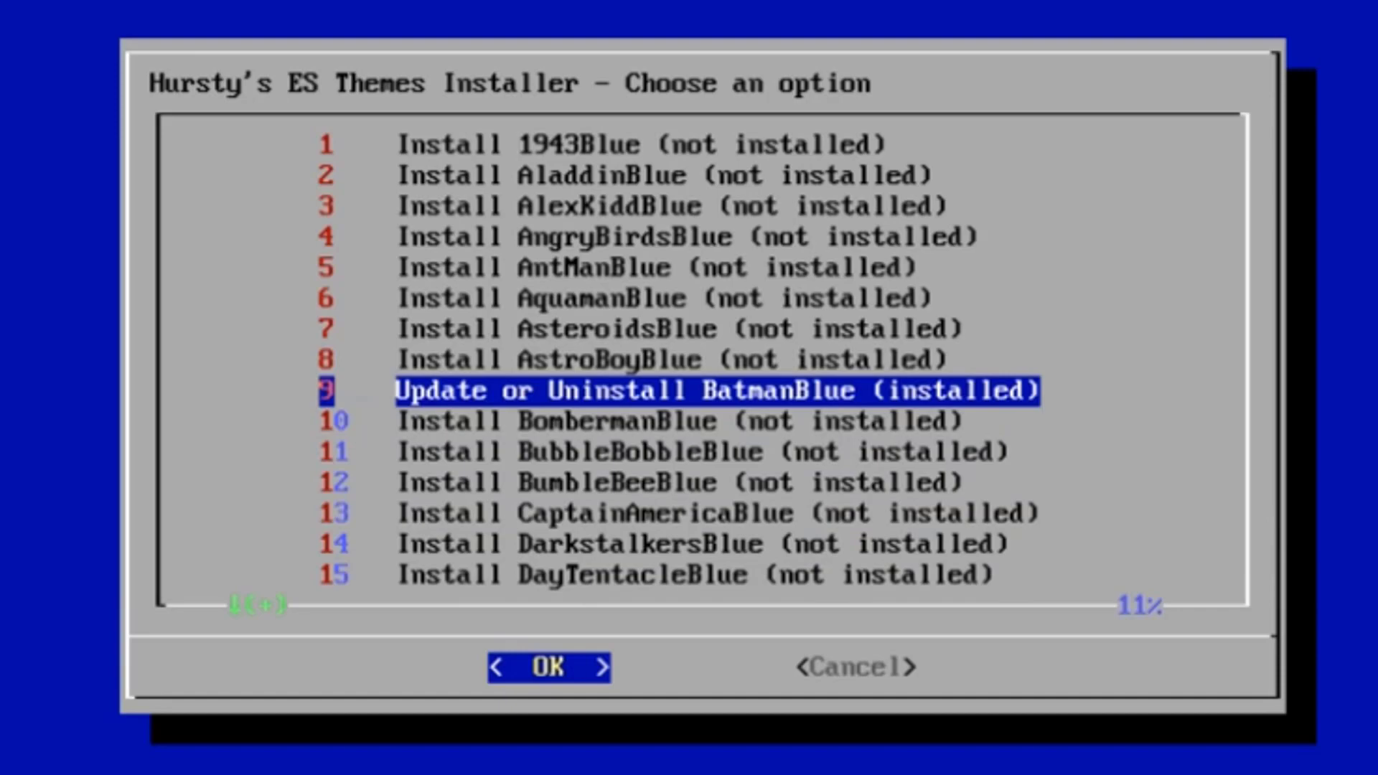
{"action": "key", "text": "Down"}
{"action": "key", "text": "Up"}
Leave the Chromey Blue theme list and exit the themes installer back to EmulationStation
{"action": "key", "text": "Tab"}
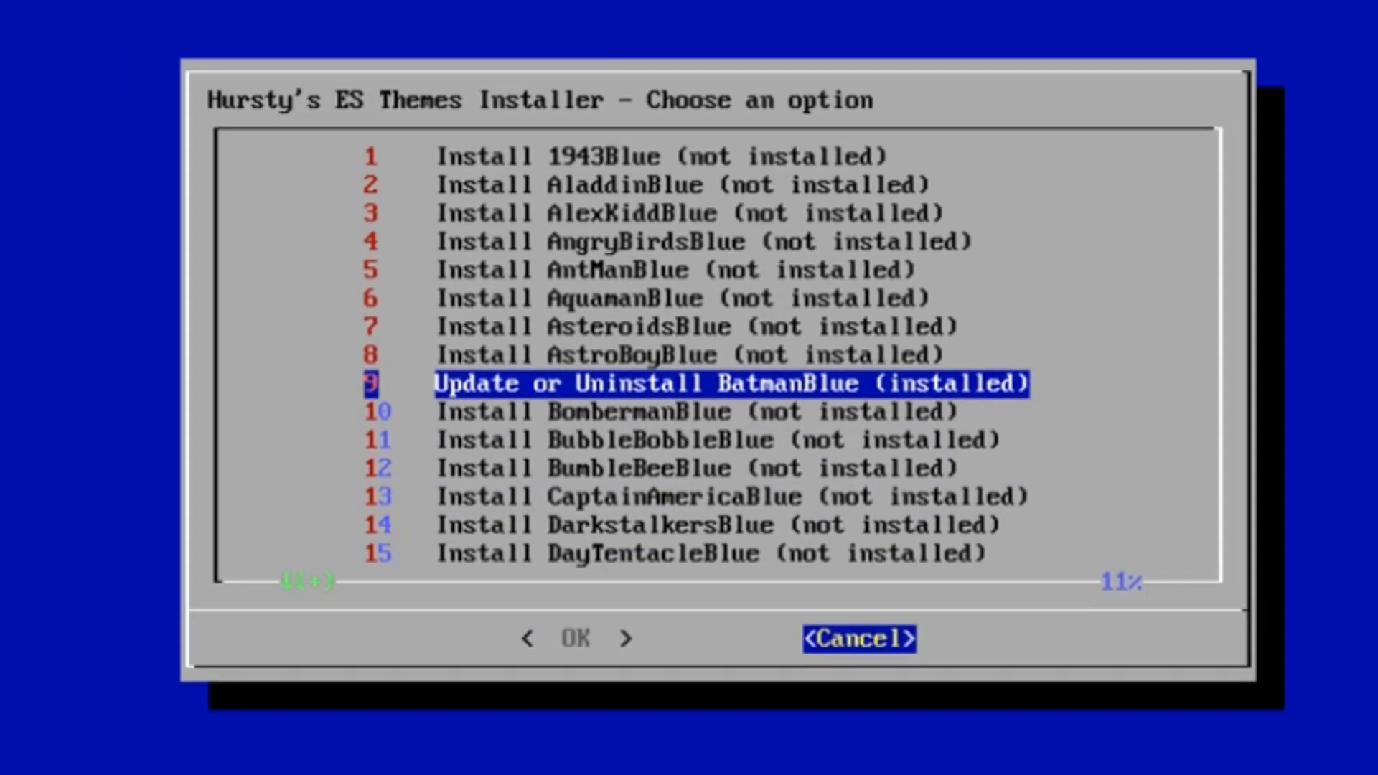
{"action": "key", "text": "Return"}
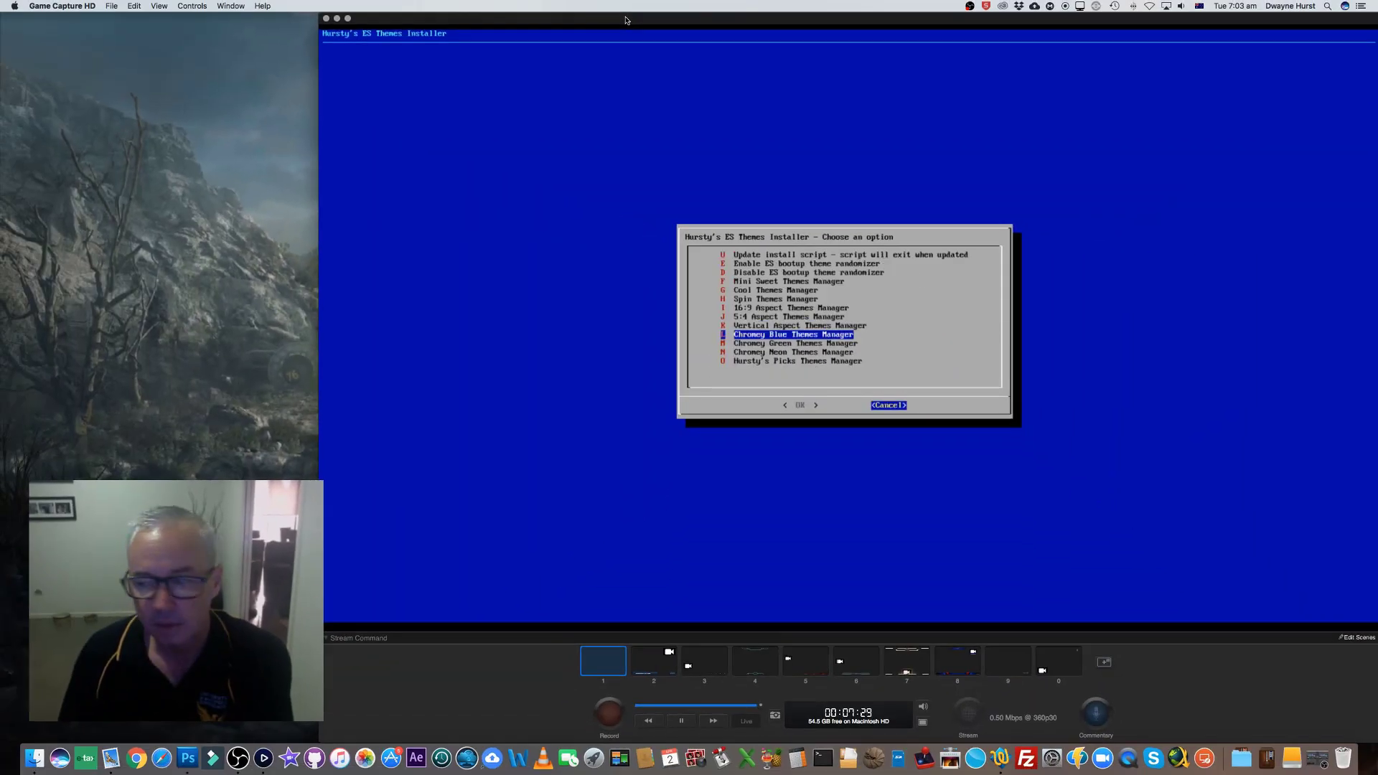
{"action": "key", "text": "Return"}
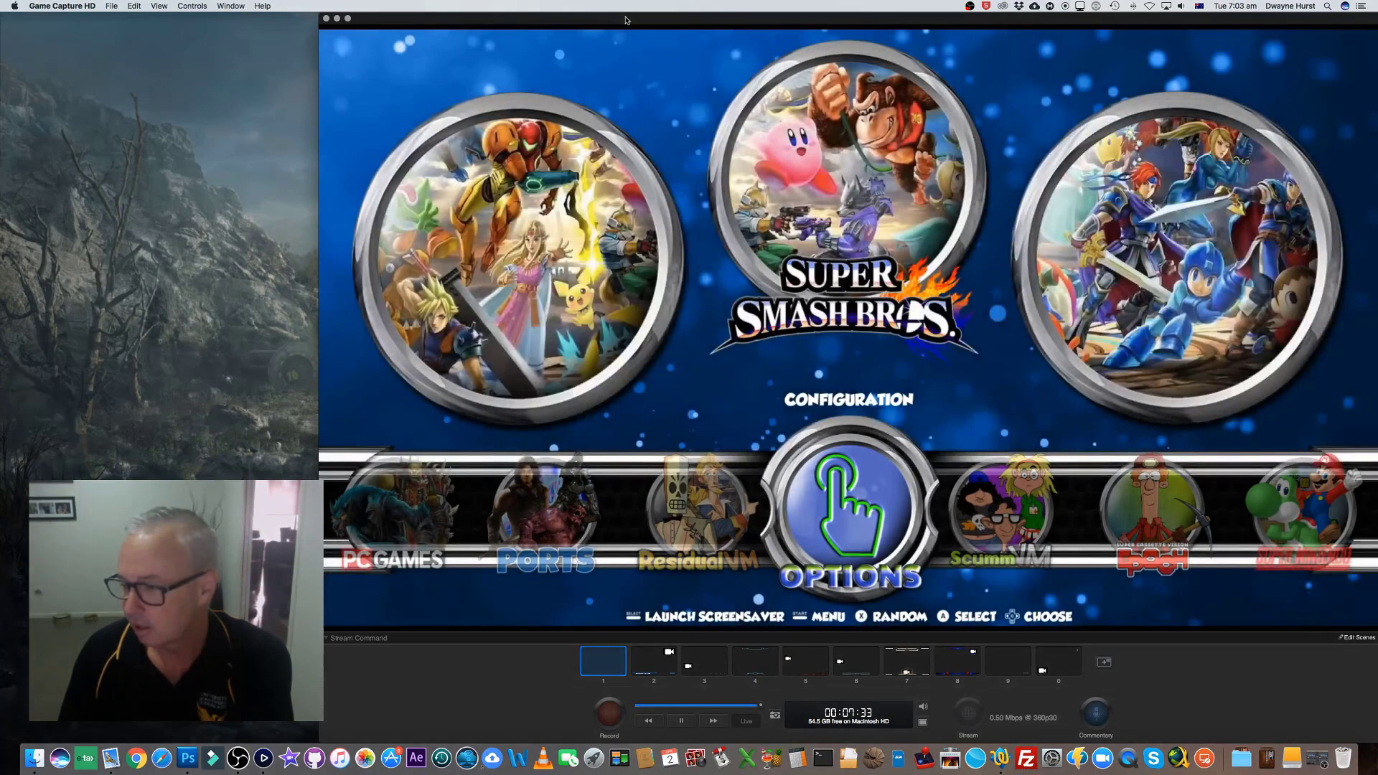
Look over the blue Super Smash Bros. theme's system carousel from Options through Supervision and Virtual Boy to Amiga
{"action": "key", "text": "Right"}
{"action": "key", "text": "Right"}
{"action": "key", "text": "Right"}
{"action": "key", "text": "Right"}
{"action": "key", "text": "Right"}
{"action": "key", "text": "Right"}
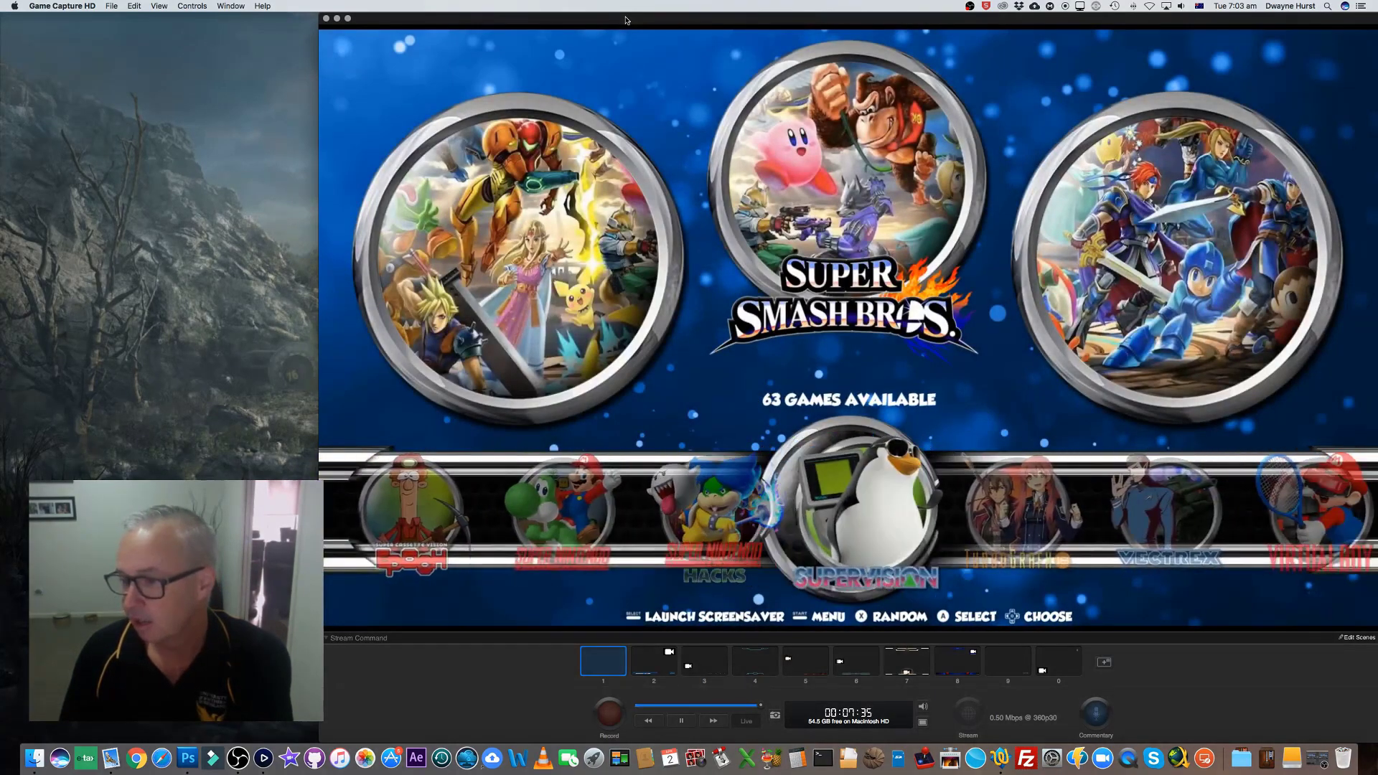
{"action": "key", "text": "Right"}
{"action": "key", "text": "Right"}
{"action": "key", "text": "Right"}
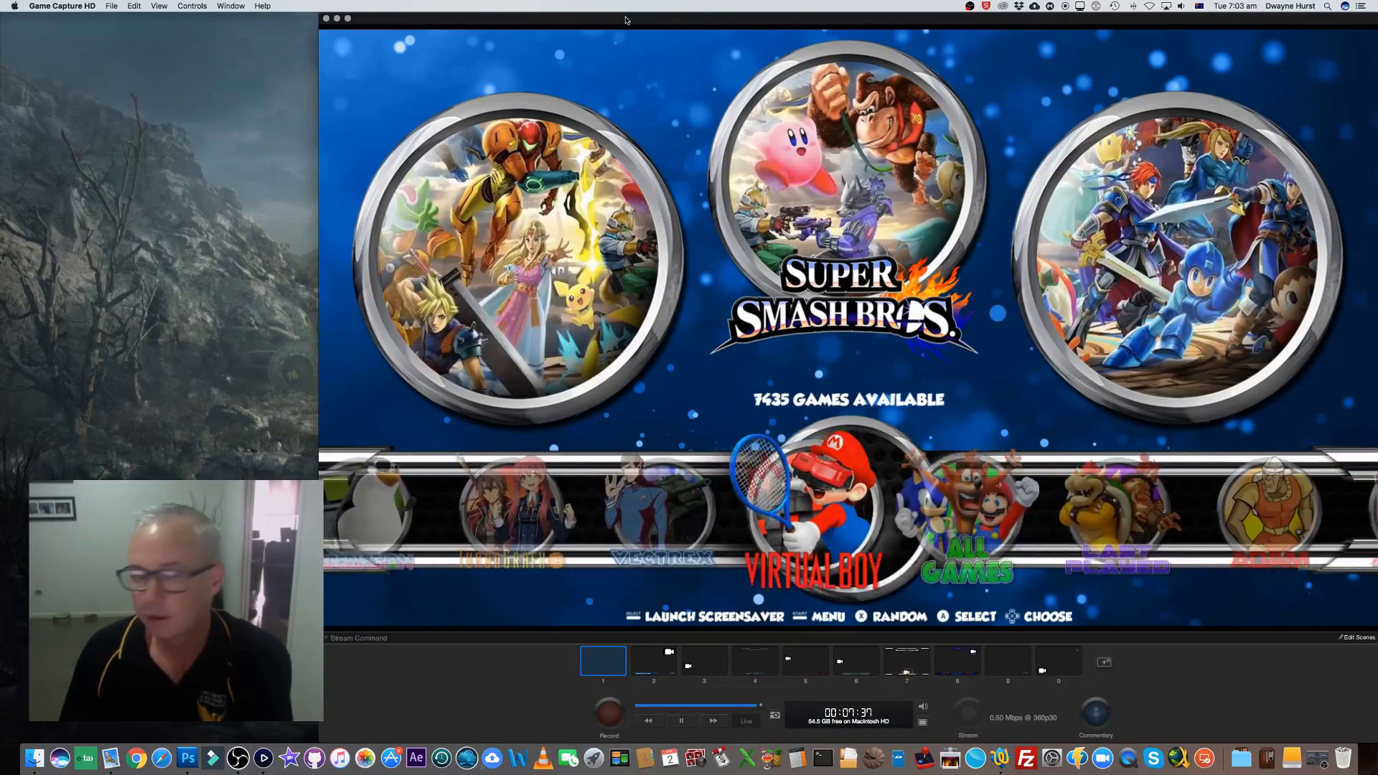
{"action": "key", "text": "Right"}
{"action": "key", "text": "Right"}
{"action": "key", "text": "Right"}
{"action": "key", "text": "Right"}
{"action": "key", "text": "Right"}
{"action": "key", "text": "Right"}
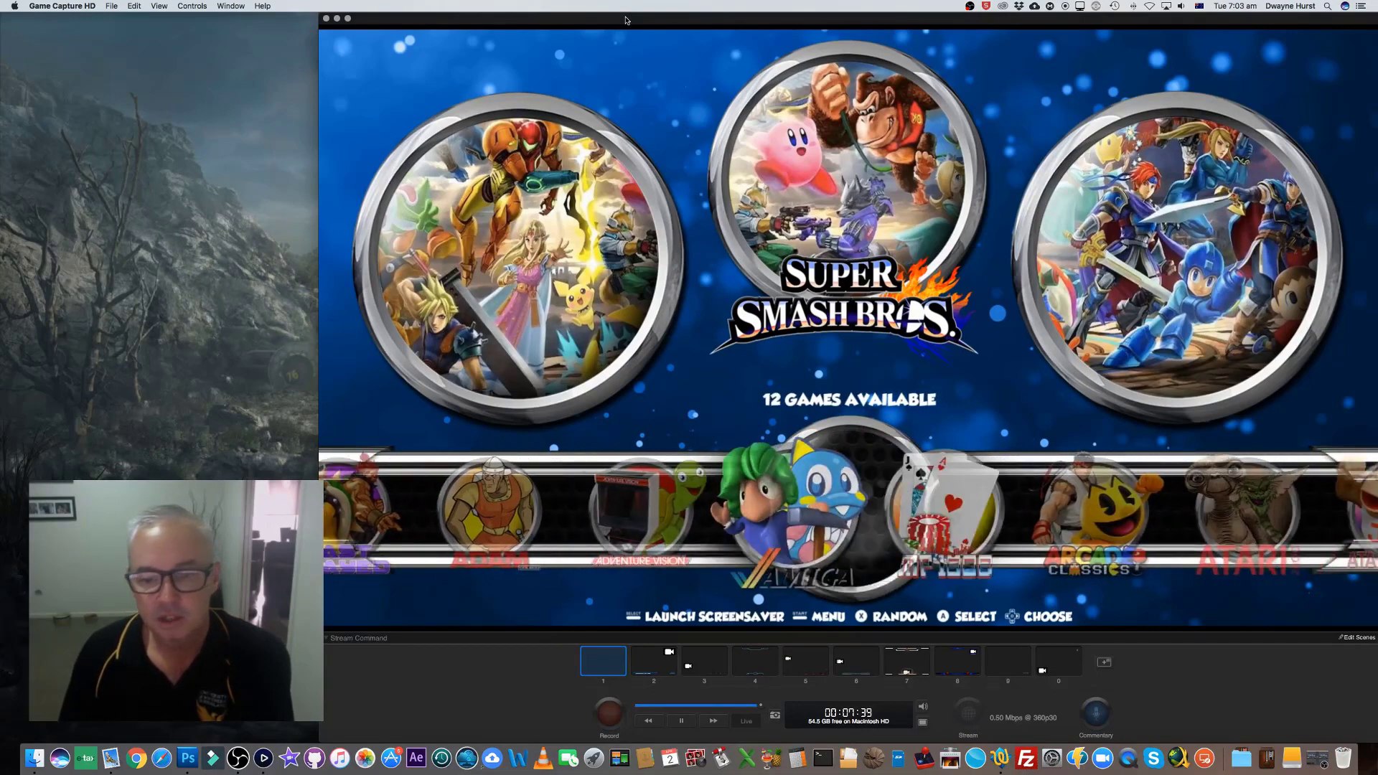
Continue examining the blue theme's system carousel from Amiga through Atari XE and ColecoVision to Sega Genesis
{"action": "key", "text": "Right"}
{"action": "key", "text": "Right"}
{"action": "key", "text": "Right"}
{"action": "key", "text": "Right"}
{"action": "key", "text": "Right"}
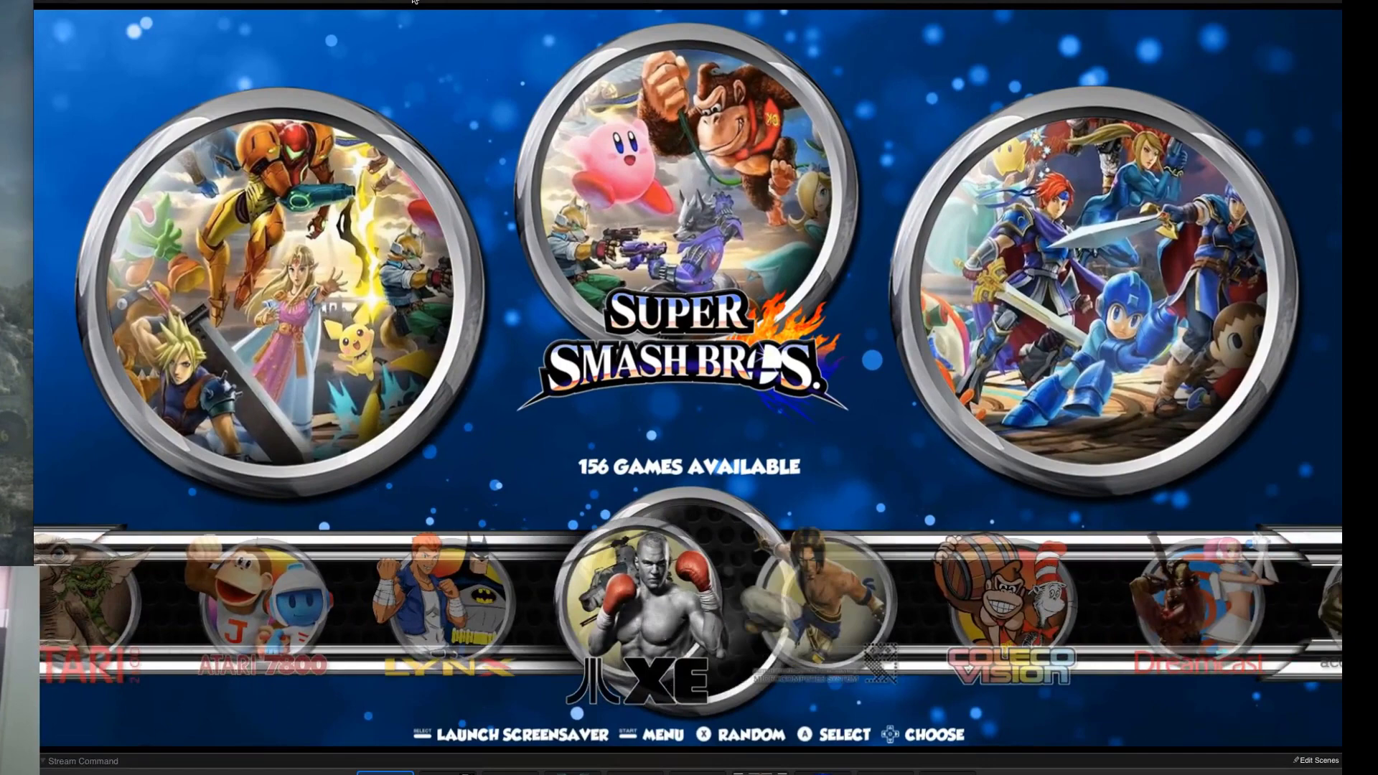
{"action": "key", "text": "Right"}
{"action": "key", "text": "Right"}
{"action": "key", "text": "Right"}
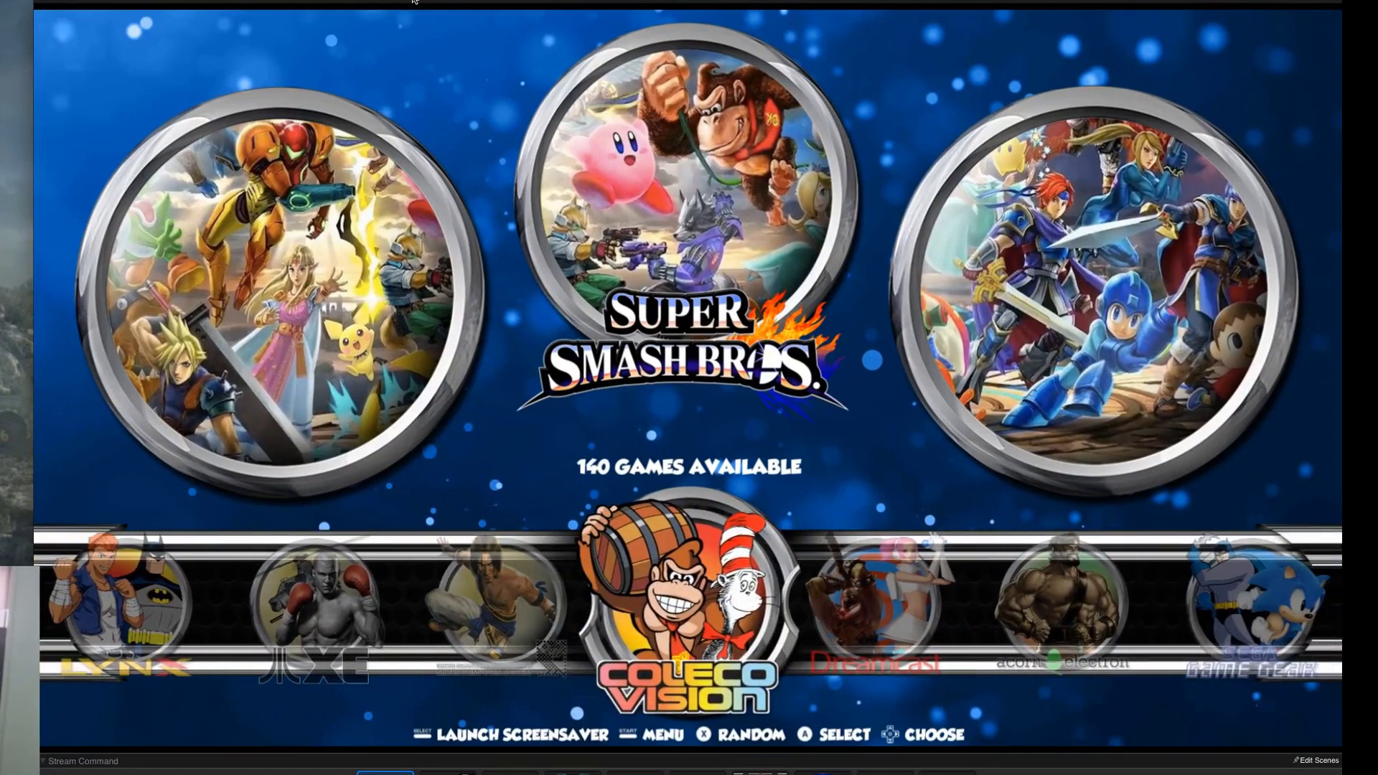
{"action": "key", "text": "Right"}
{"action": "key", "text": "Right"}
{"action": "key", "text": "Right"}
{"action": "key", "text": "Right"}
{"action": "key", "text": "Right"}
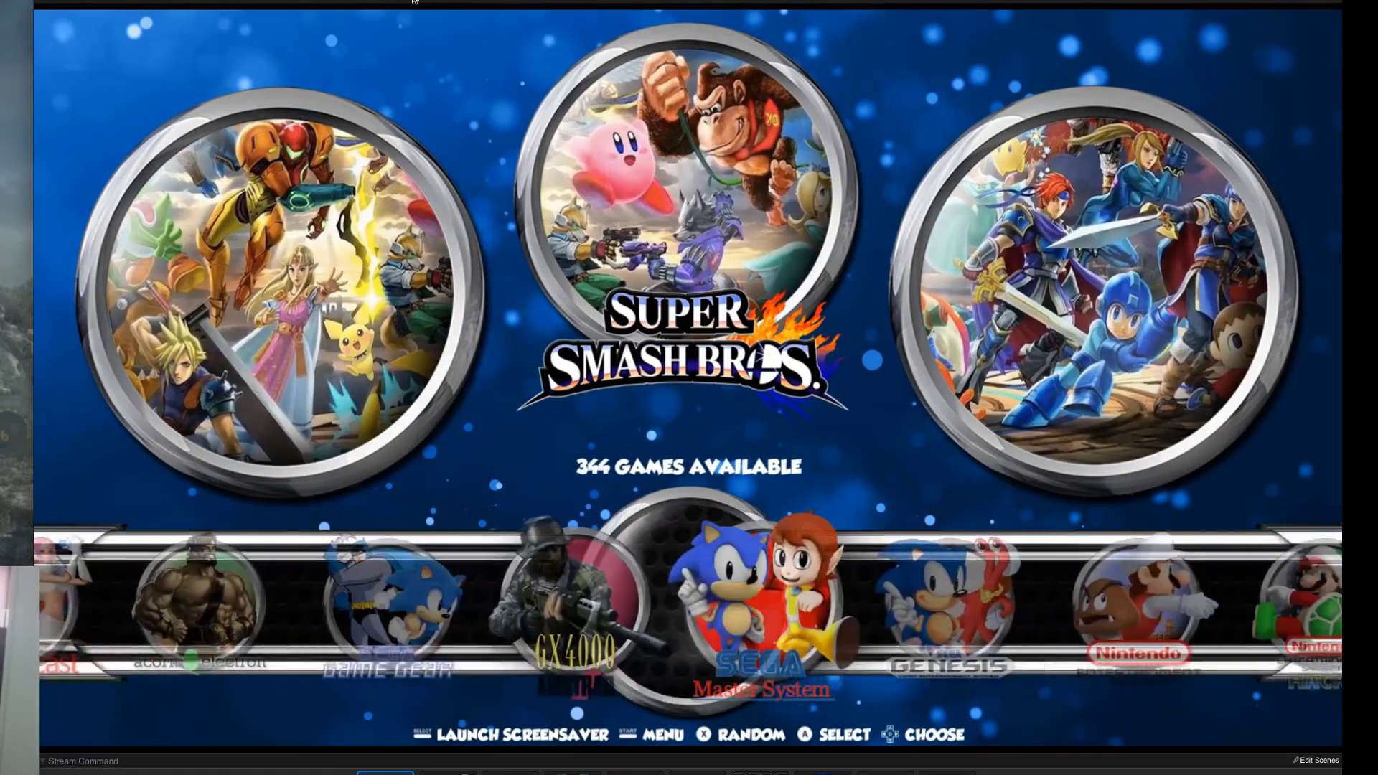
{"action": "key", "text": "Left"}
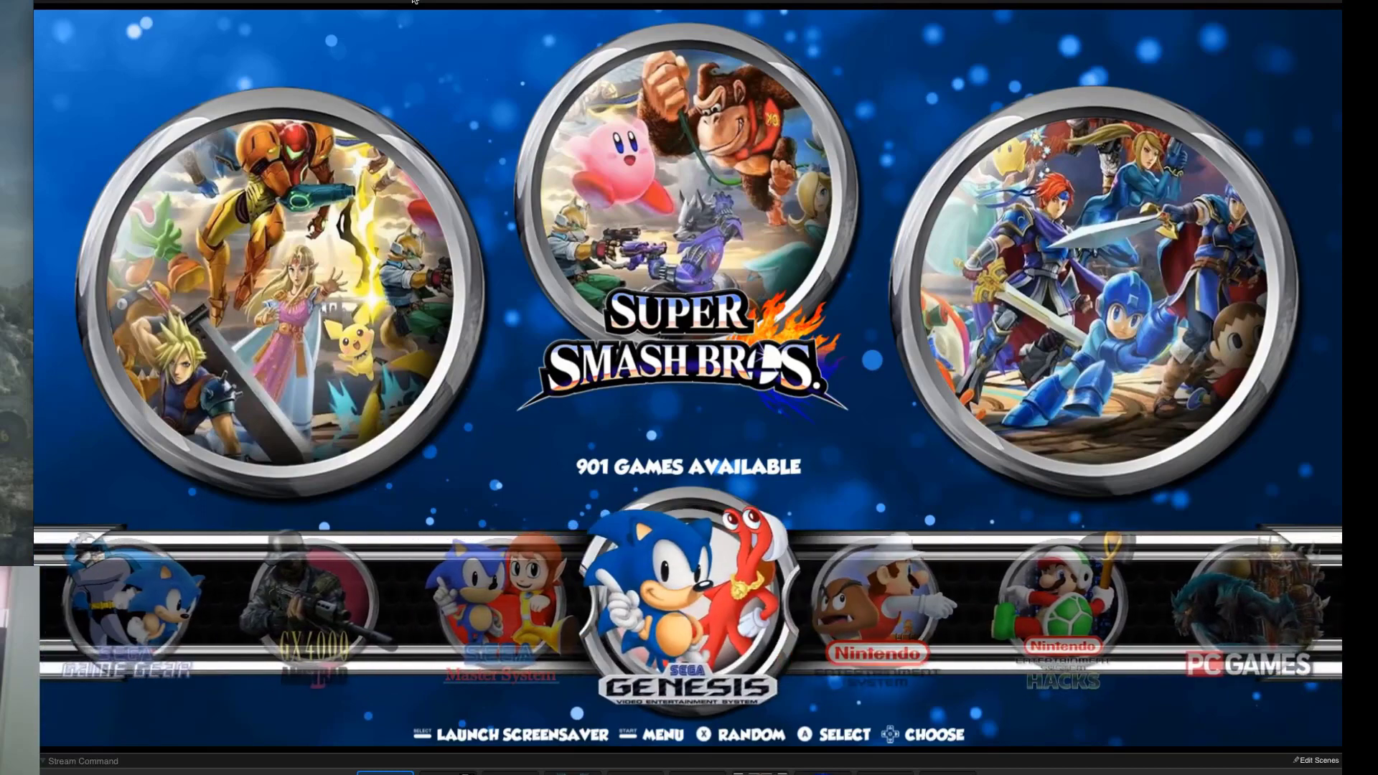
View the Sega Genesis game list in the blue theme down to Aaahh!!! Real Monsters, and return to the system carousel
{"action": "key", "text": "Return"}
{"action": "key", "text": "Down"}
{"action": "key", "text": "Down"}
{"action": "key", "text": "Down"}
{"action": "key", "text": "Down"}
{"action": "key", "text": "Down"}
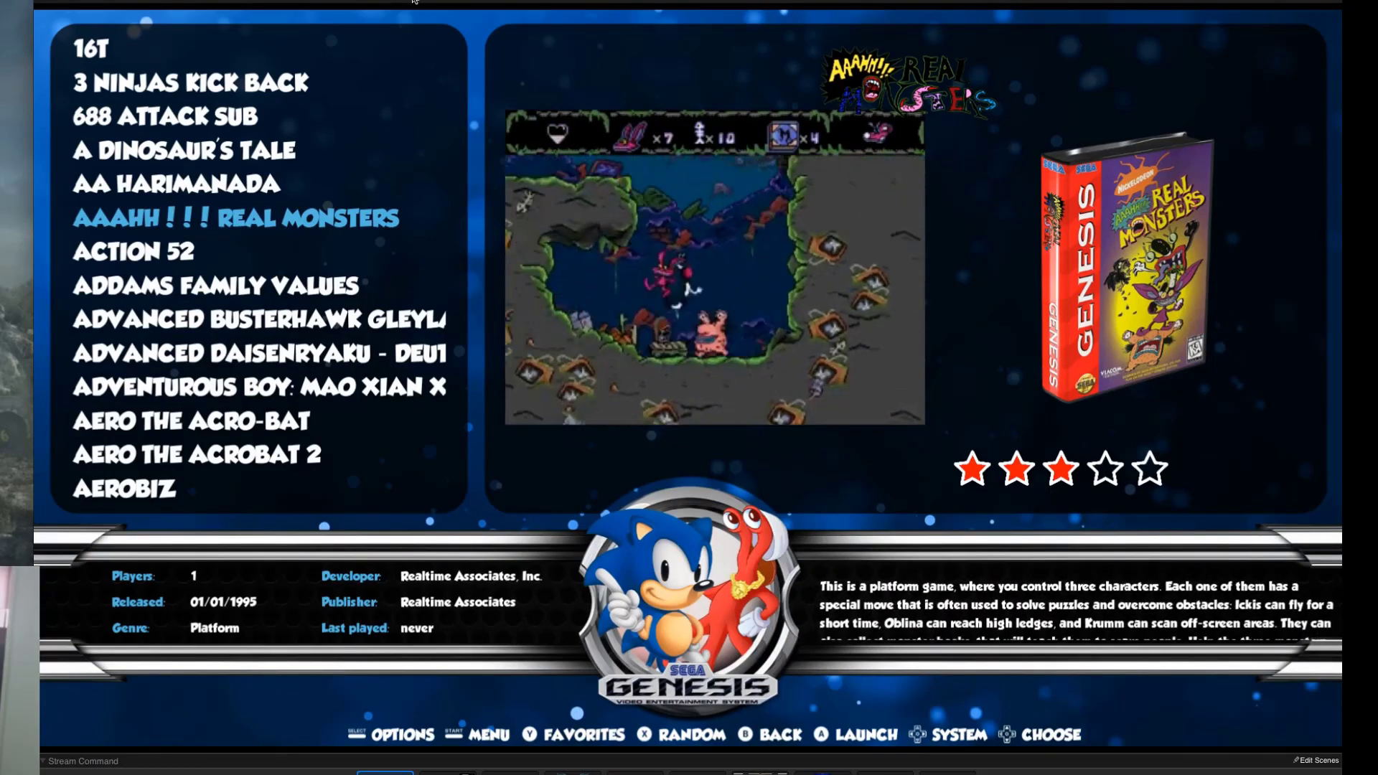
{"action": "key", "text": "Escape"}
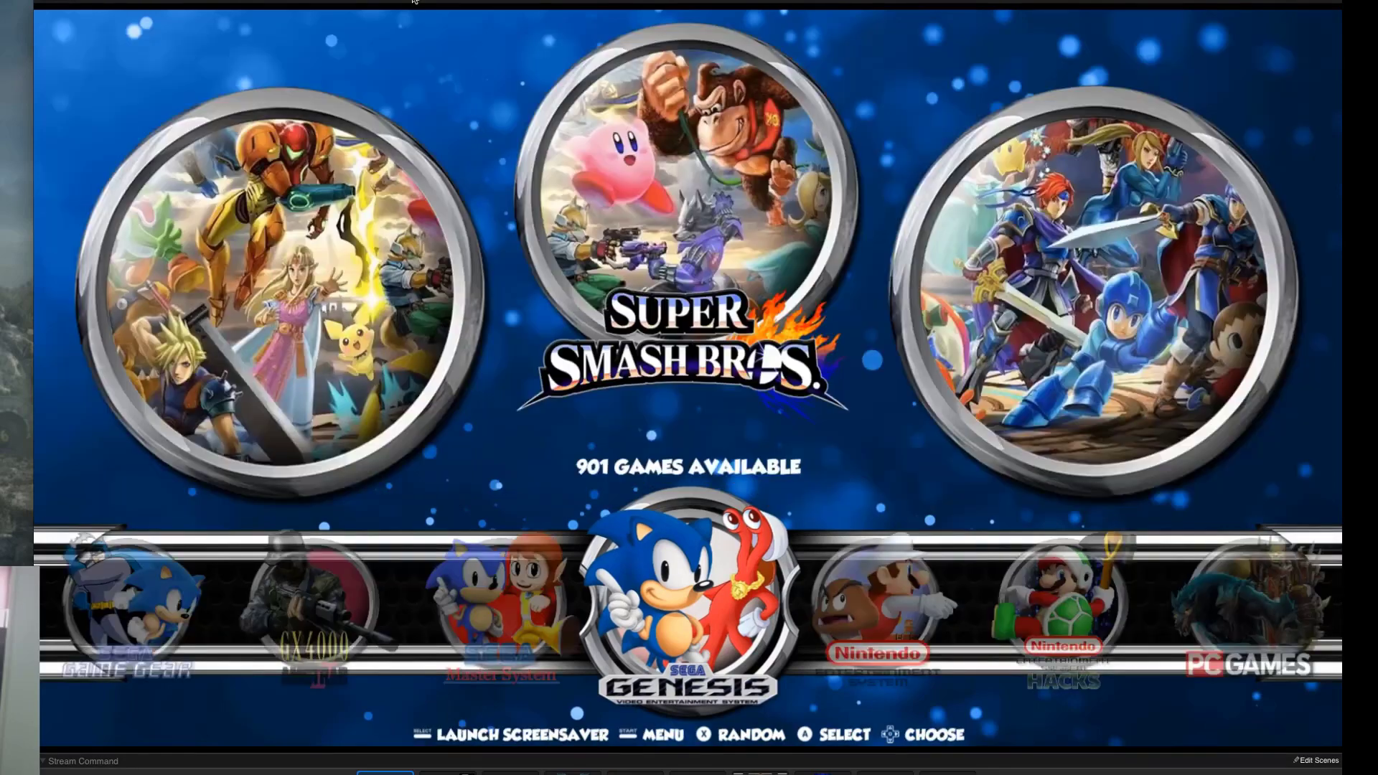
Set the UI theme set to smashbrosgreen and return to the system carousel
{"action": "key", "text": "Return"}
{"action": "key", "text": "Down"}
{"action": "key", "text": "Down"}
{"action": "key", "text": "Return"}
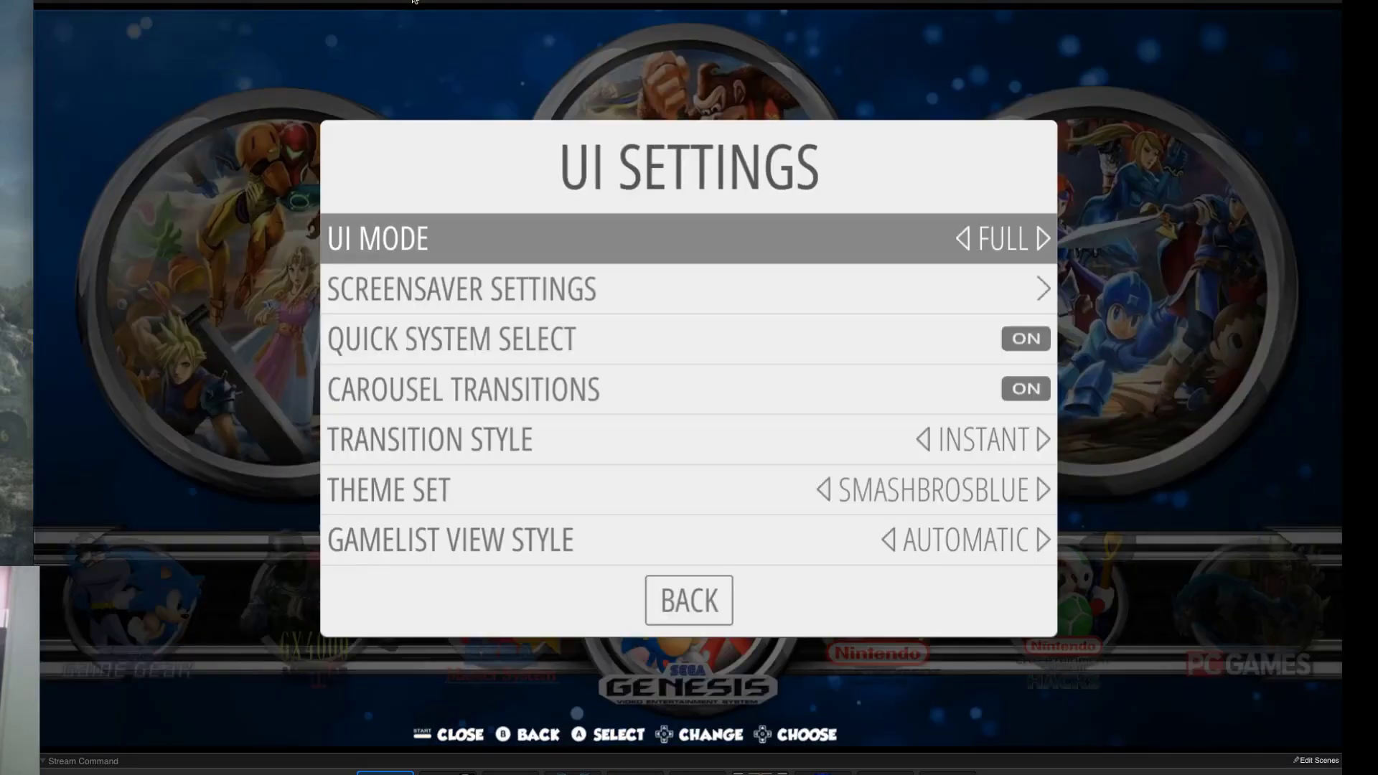
{"action": "key", "text": "Down"}
{"action": "key", "text": "Down"}
{"action": "key", "text": "Down"}
{"action": "key", "text": "Down"}
{"action": "key", "text": "Down"}
{"action": "key", "text": "Right"}
{"action": "key", "text": "Right"}
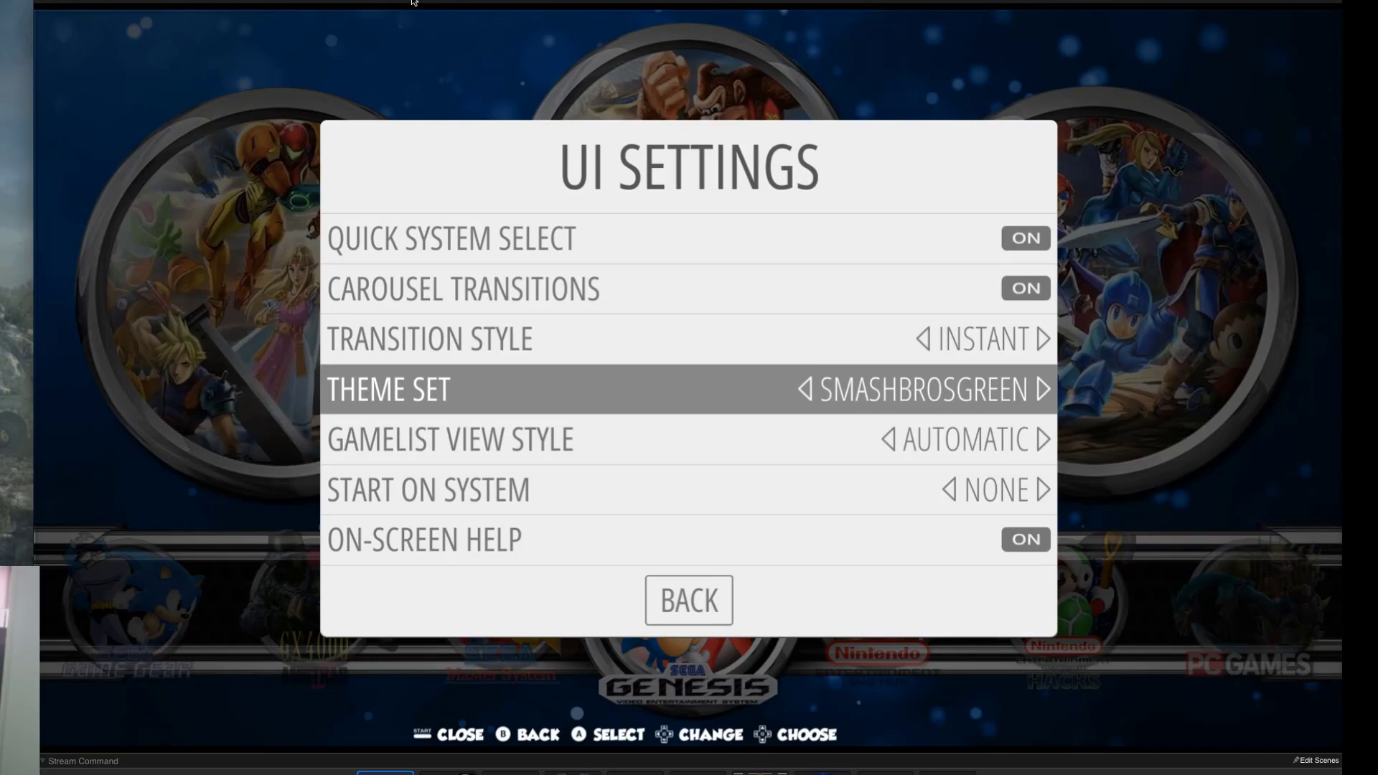
{"action": "key", "text": "Escape"}
{"action": "key", "text": "Escape"}
Look over the green theme's system carousel from Genesis to Options and back to the Nintendo Entertainment System
{"action": "key", "text": "Right"}
{"action": "key", "text": "Right"}
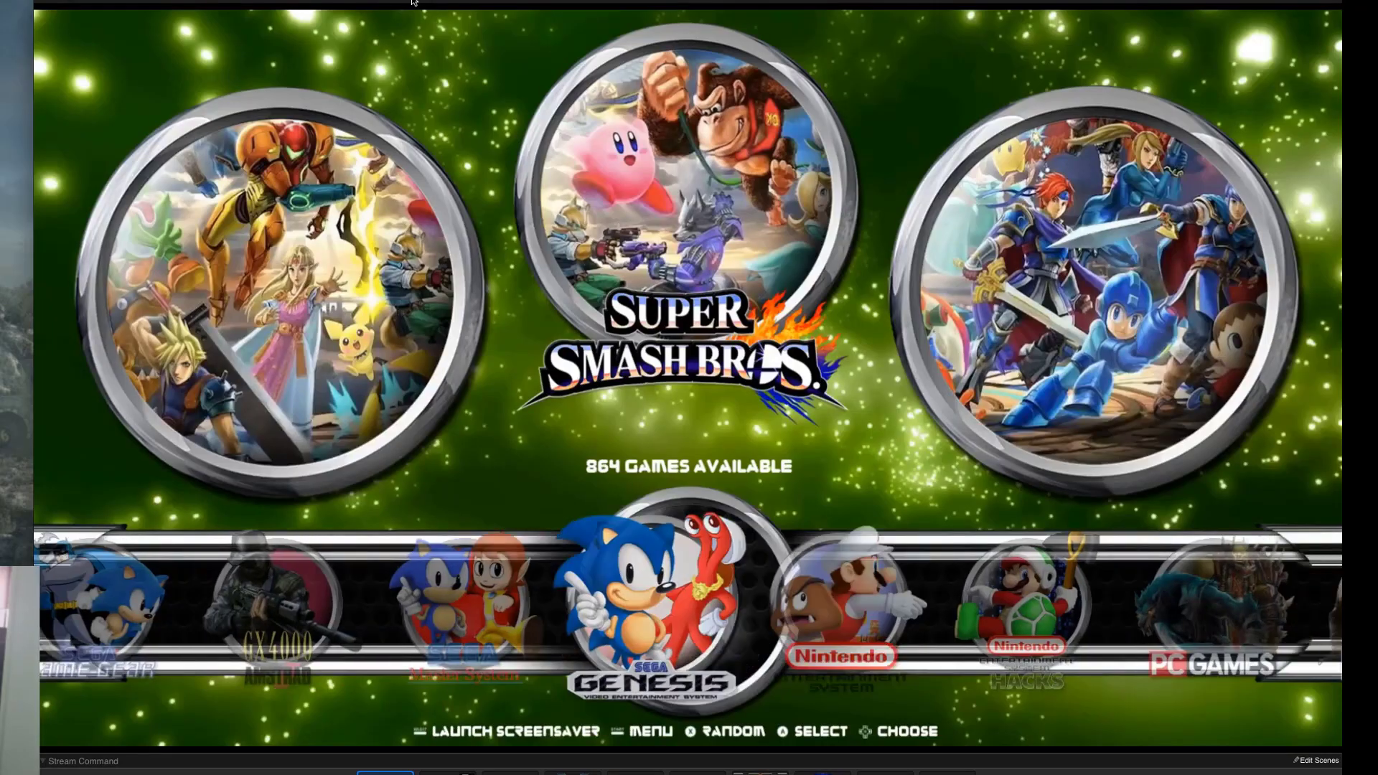
{"action": "key", "text": "Right"}
{"action": "key", "text": "Right"}
{"action": "key", "text": "Right"}
{"action": "key", "text": "Right"}
{"action": "key", "text": "Right"}
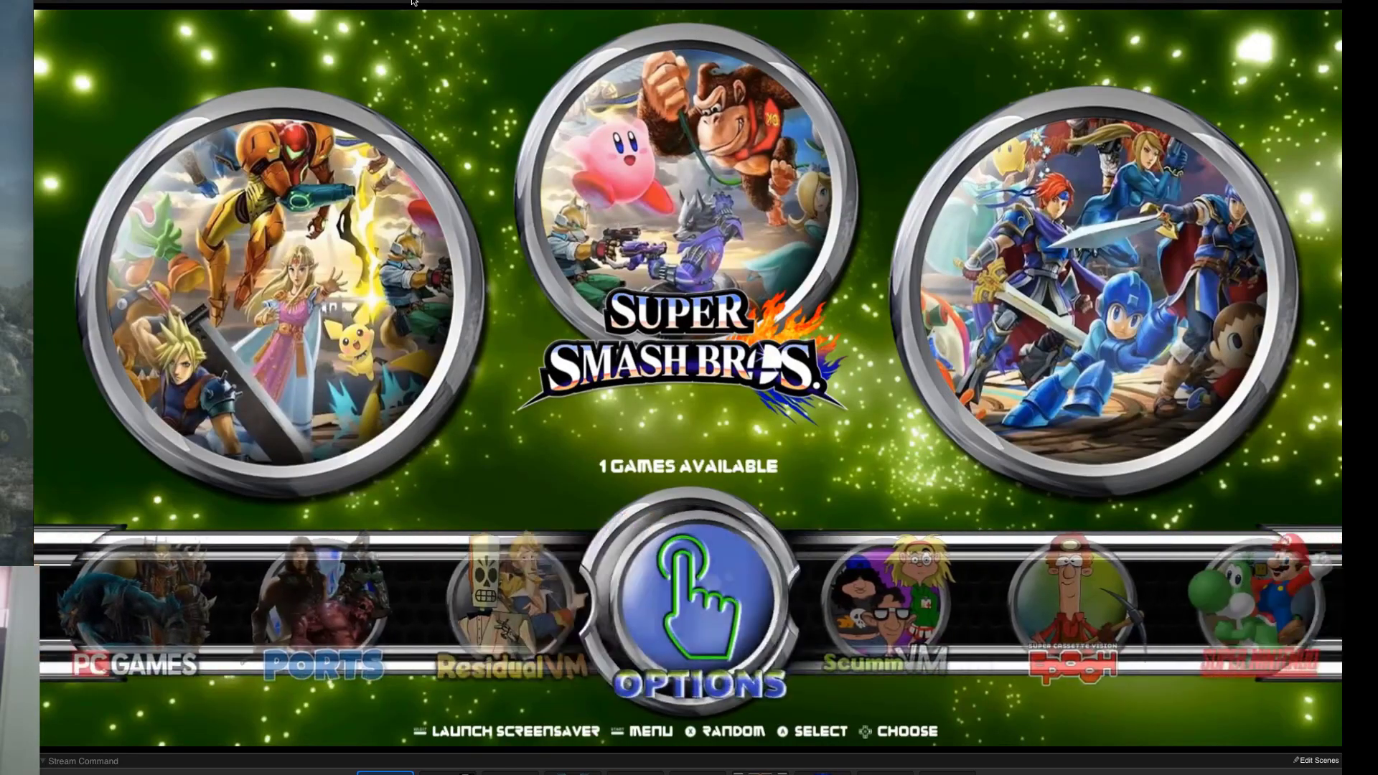
{"action": "key", "text": "Left"}
{"action": "key", "text": "Left"}
{"action": "key", "text": "Left"}
{"action": "key", "text": "Left"}
{"action": "key", "text": "Left"}
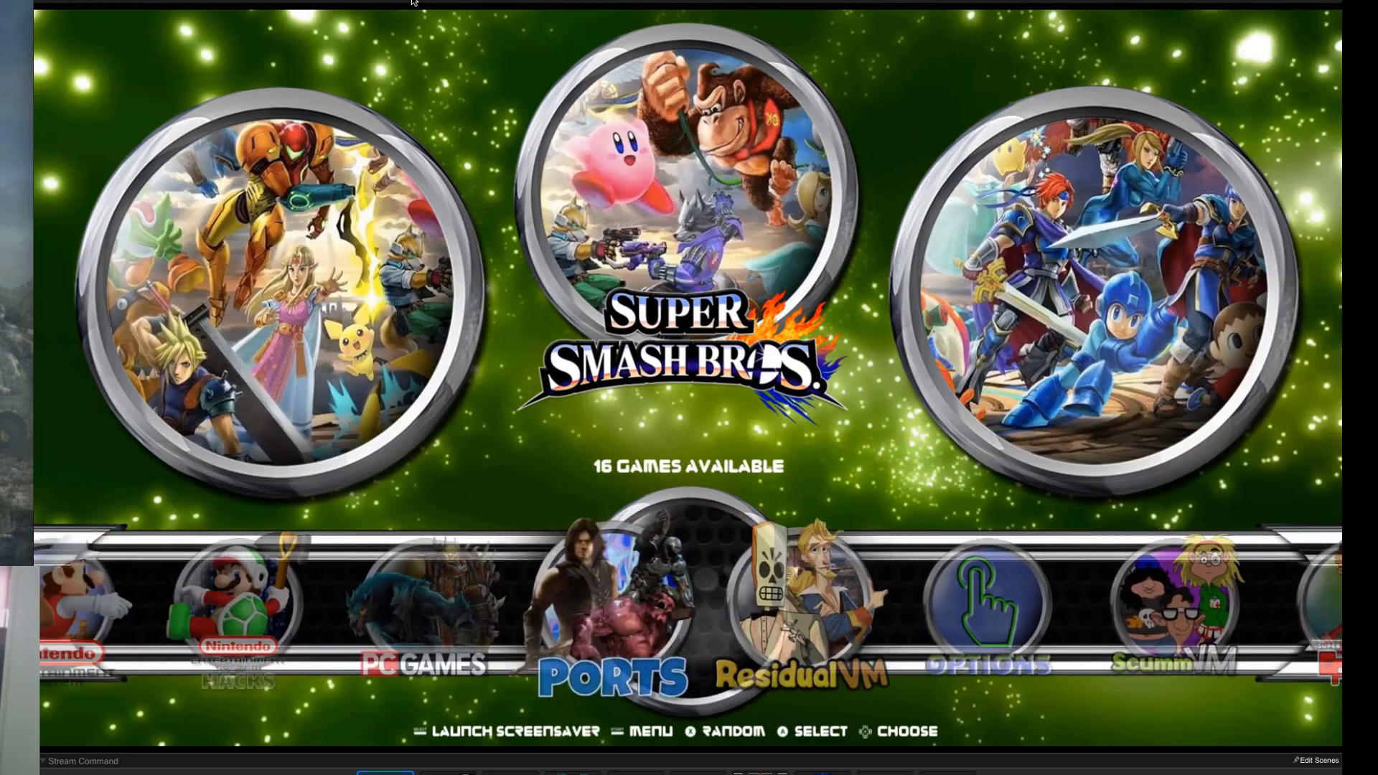
{"action": "key", "text": "Left"}
View the Nintendo Entertainment System game list in the green theme from 10-Yard Fight past 720°, and return to the carousel
{"action": "key", "text": "Return"}
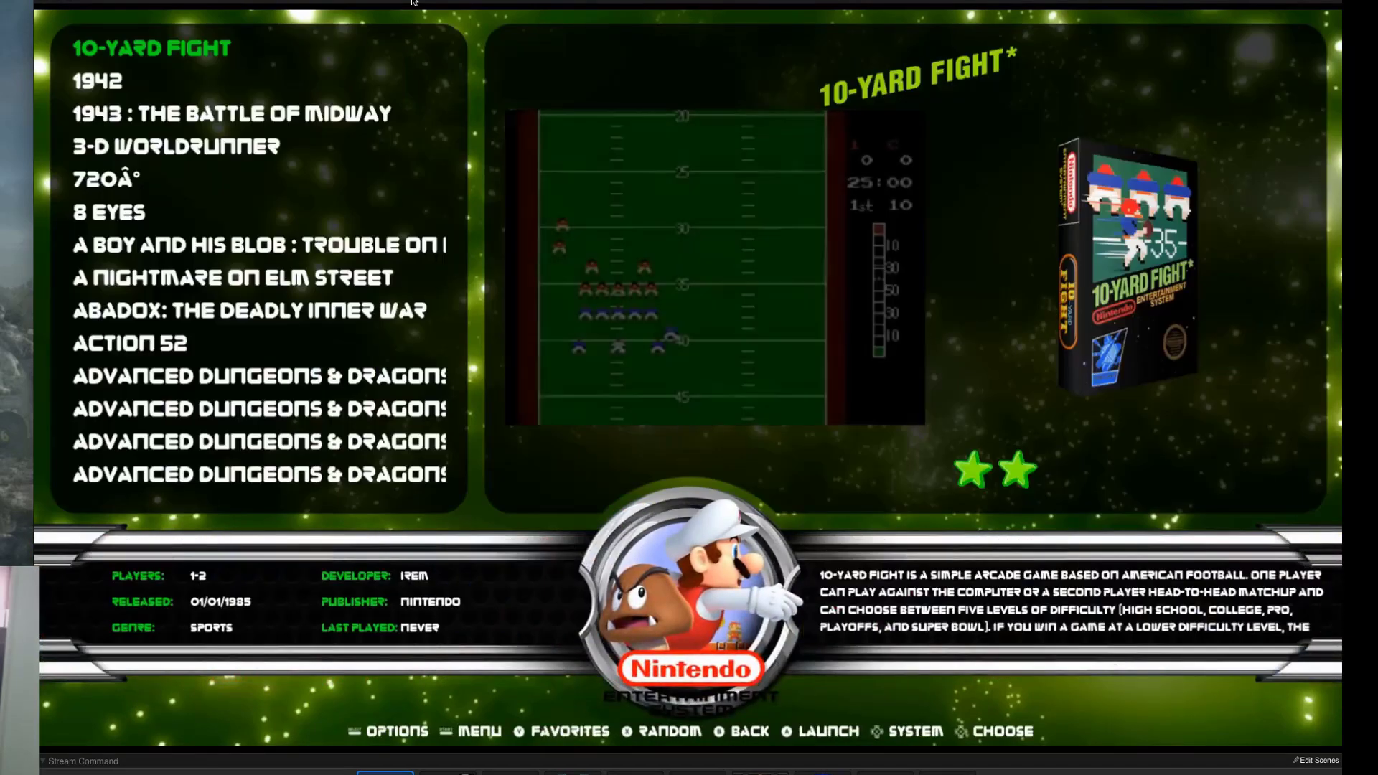
{"action": "key", "text": "Down"}
{"action": "key", "text": "Down"}
{"action": "key", "text": "Down"}
{"action": "key", "text": "Down"}
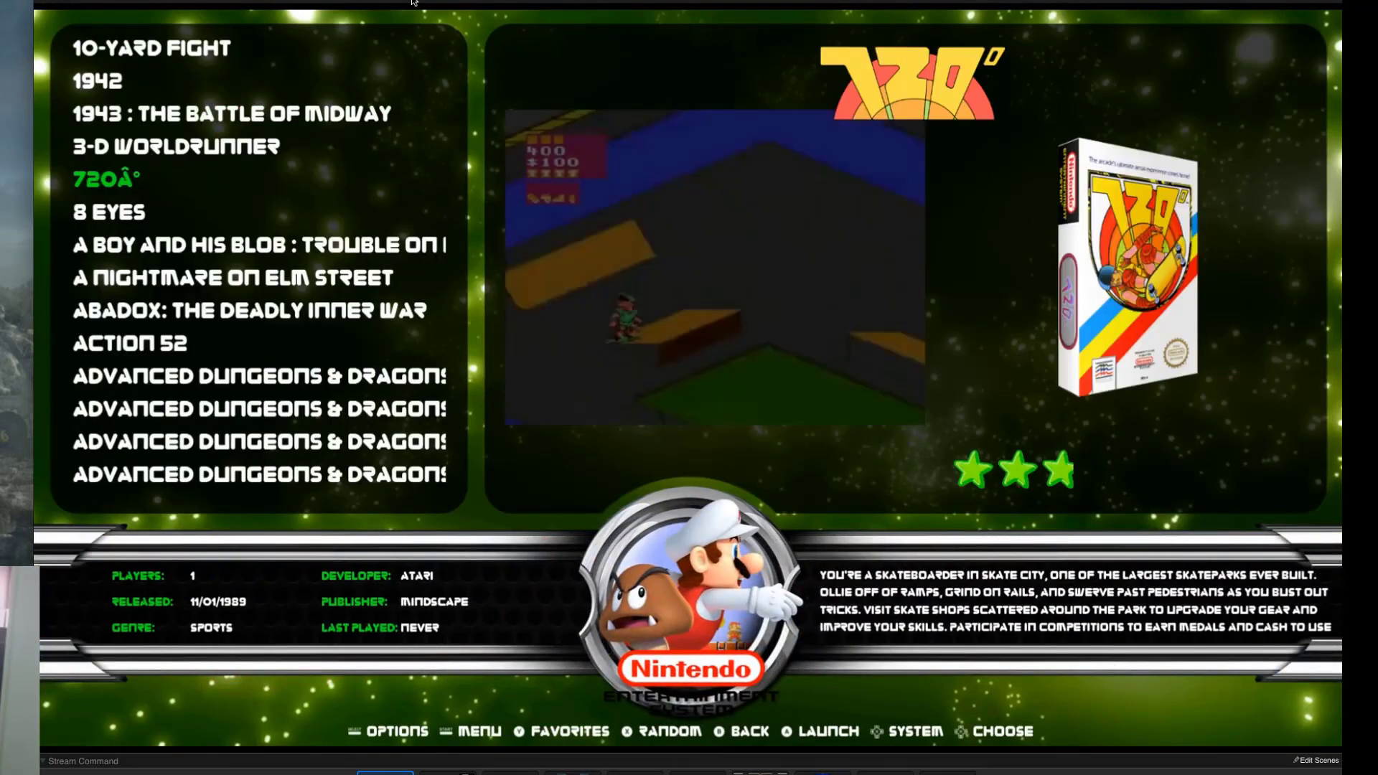
{"action": "key", "text": "Down"}
{"action": "key", "text": "Down"}
{"action": "key", "text": "Down"}
{"action": "key", "text": "Escape"}
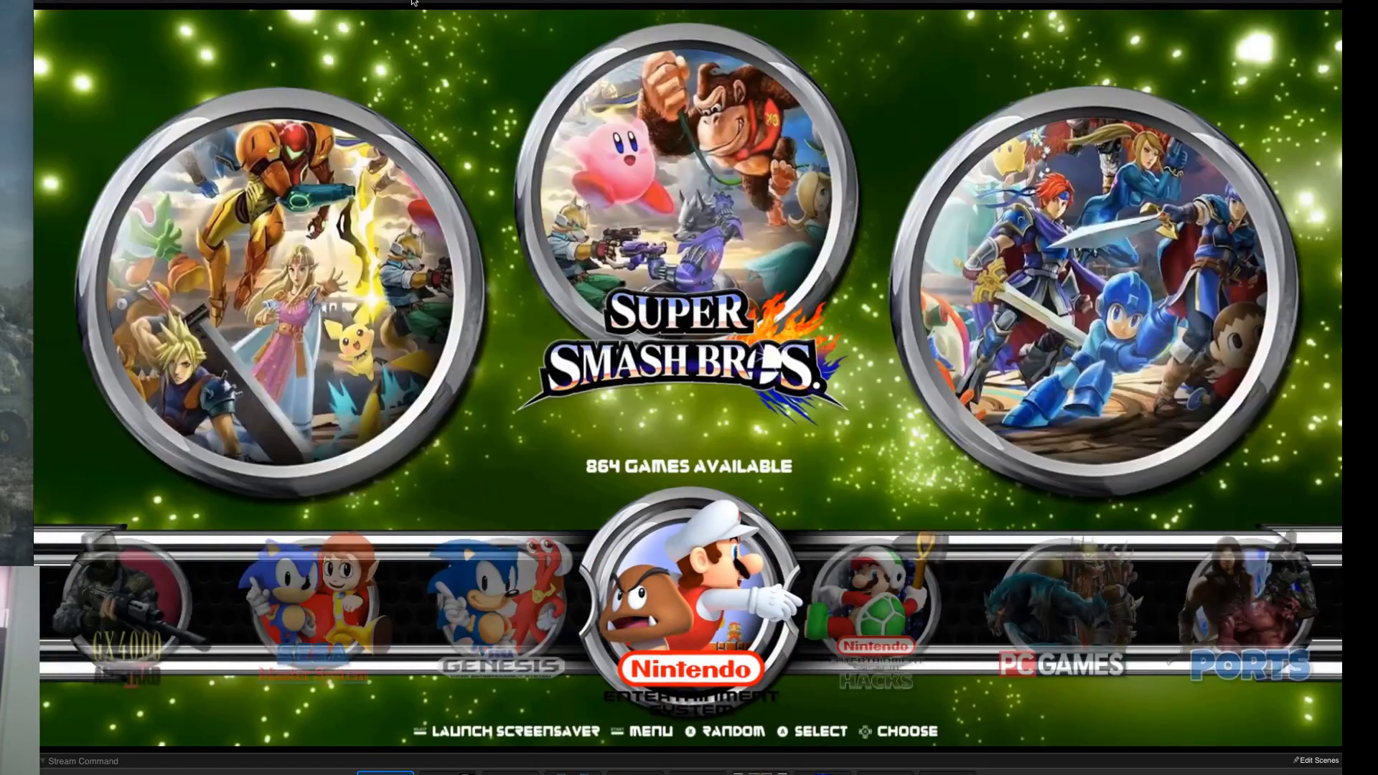
Set the UI theme set to smashbrosneon and close the settings to apply it
{"action": "key", "text": "space"}
{"action": "key", "text": "Down"}
{"action": "key", "text": "Down"}
{"action": "key", "text": "Return"}
{"action": "key", "text": "Down"}
{"action": "key", "text": "Down"}
{"action": "key", "text": "Down"}
{"action": "key", "text": "Down"}
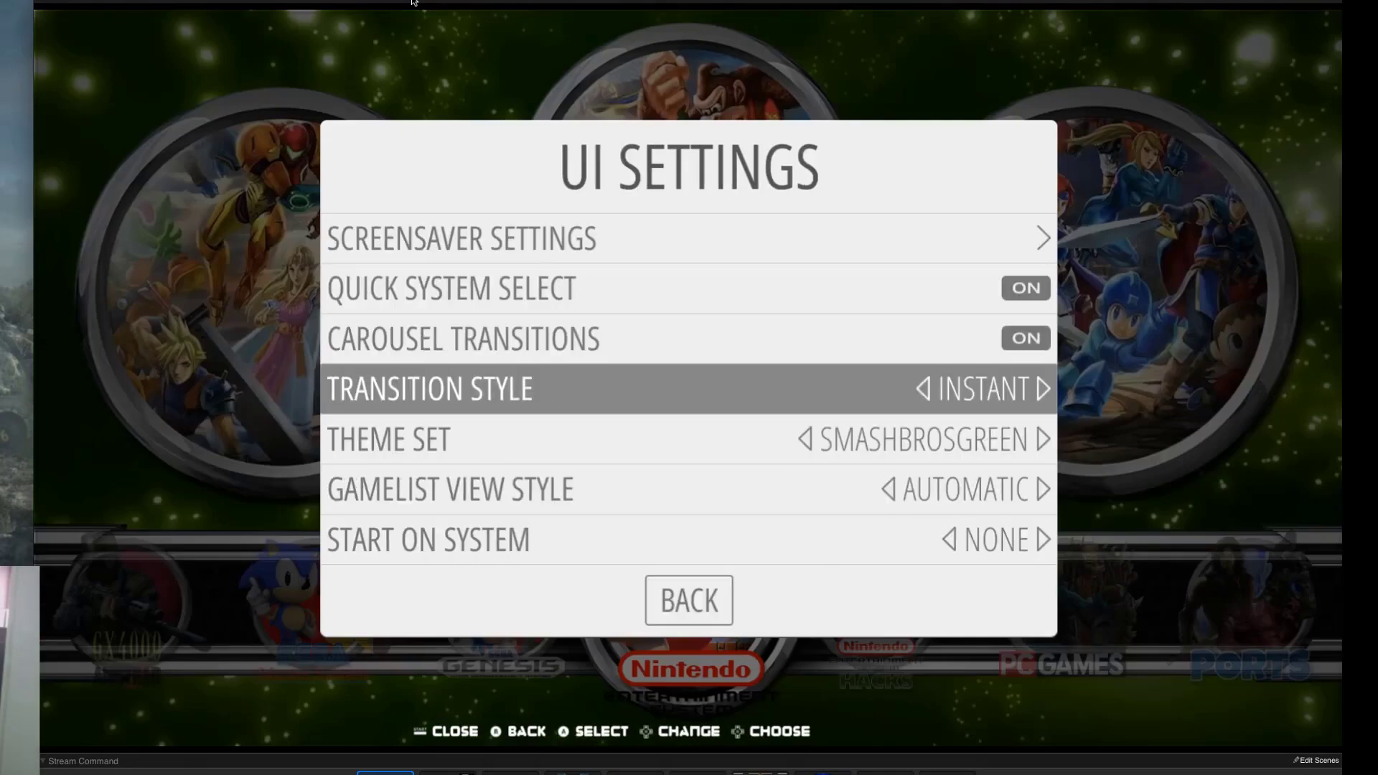
{"action": "key", "text": "Down"}
{"action": "key", "text": "Right"}
{"action": "key", "text": "Right"}
{"action": "key", "text": "Left"}
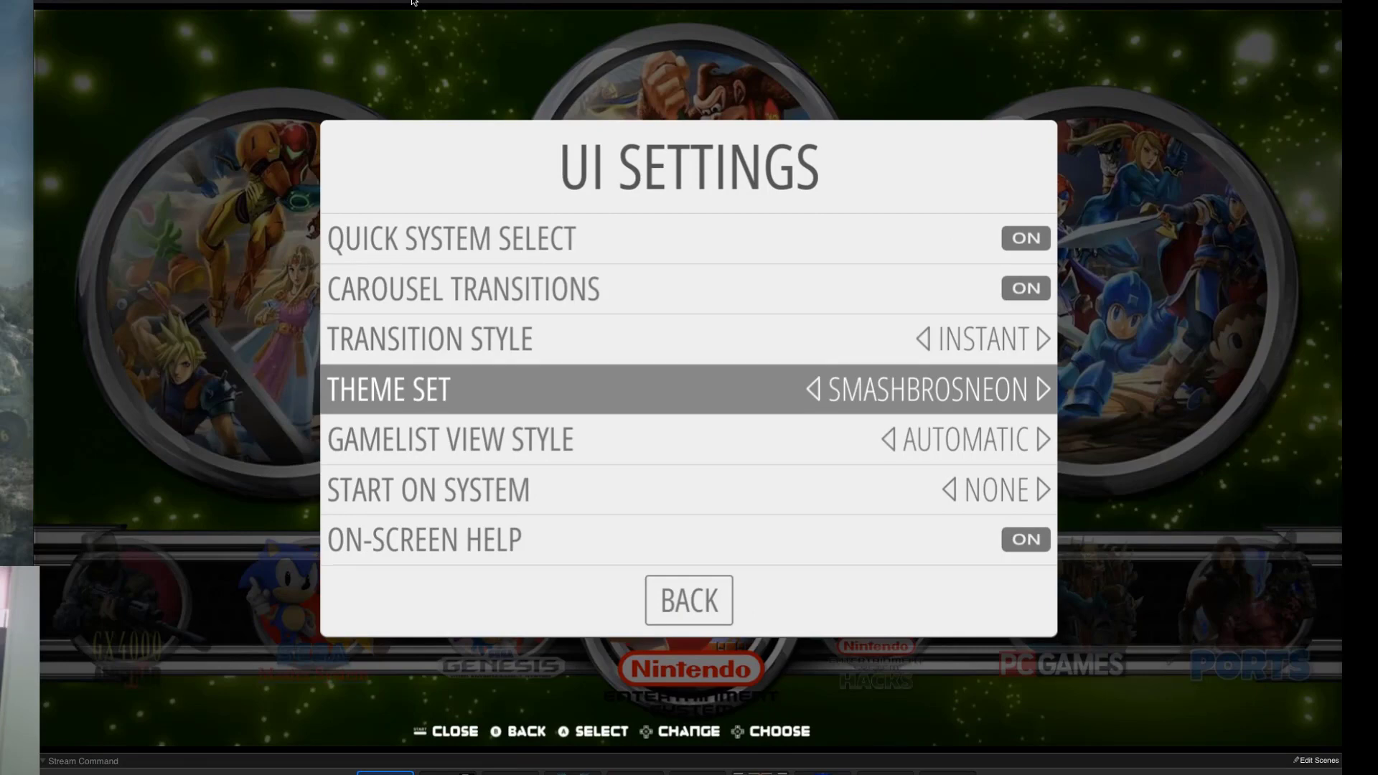
{"action": "key", "text": "BackSpace"}
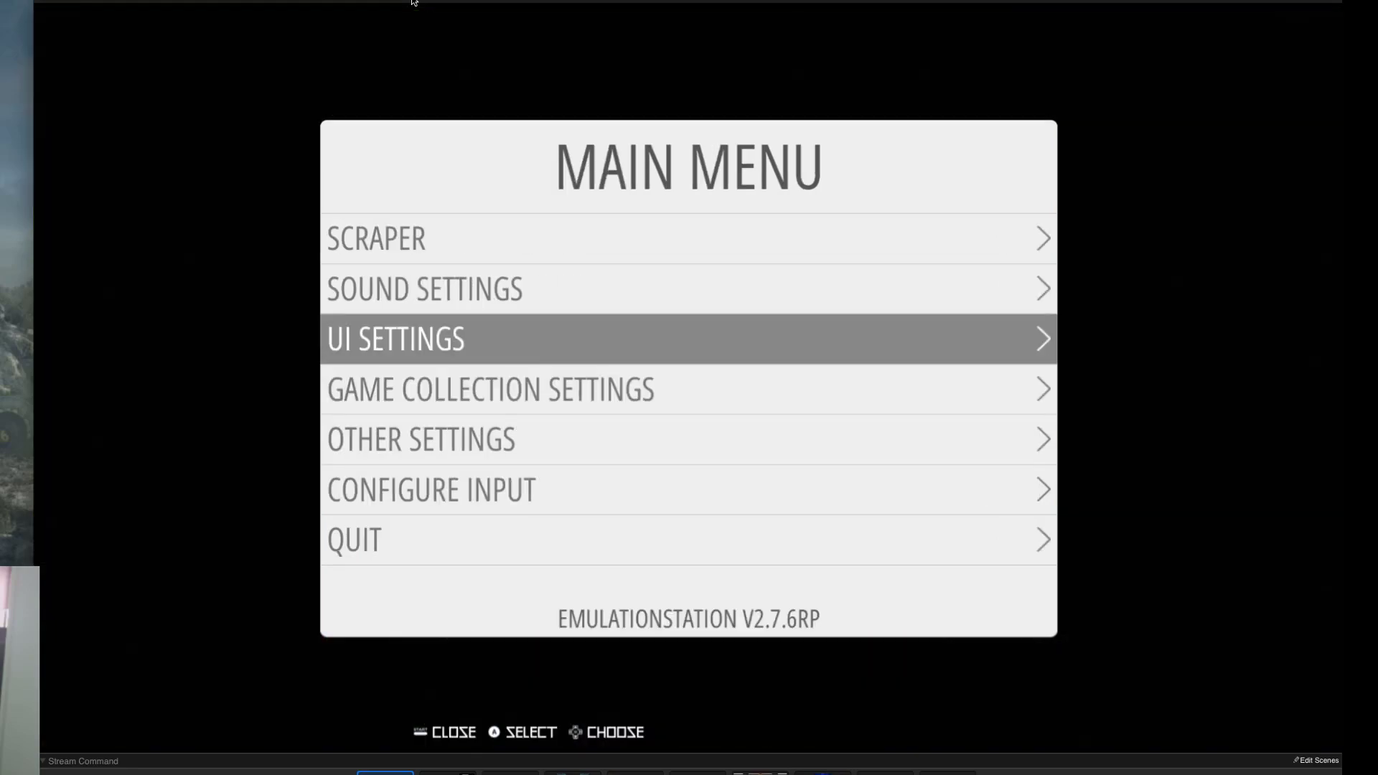
{"action": "key", "text": "BackSpace"}
Look over the neon theme's system carousel starting from the Nintendo Entertainment System
{"action": "key", "text": "Right"}
{"action": "key", "text": "Right"}
{"action": "key", "text": "Right"}
{"action": "key", "text": "Right"}
{"action": "key", "text": "Right"}
{"action": "key", "text": "Right"}
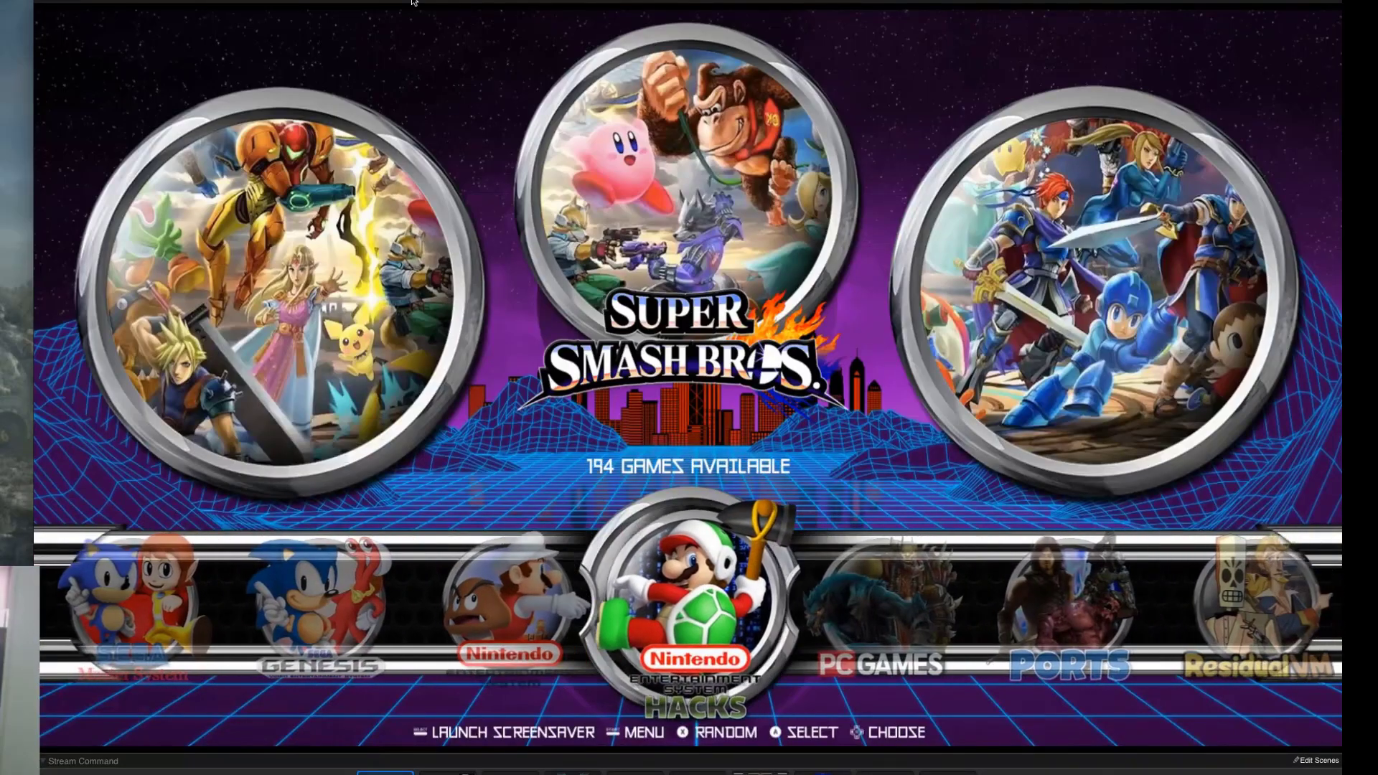
View the Super Nintendo game list in the neon theme down to Adventures of Yogi Bear, and return to the carousel
{"action": "key", "text": "Right"}
{"action": "key", "text": "Right"}
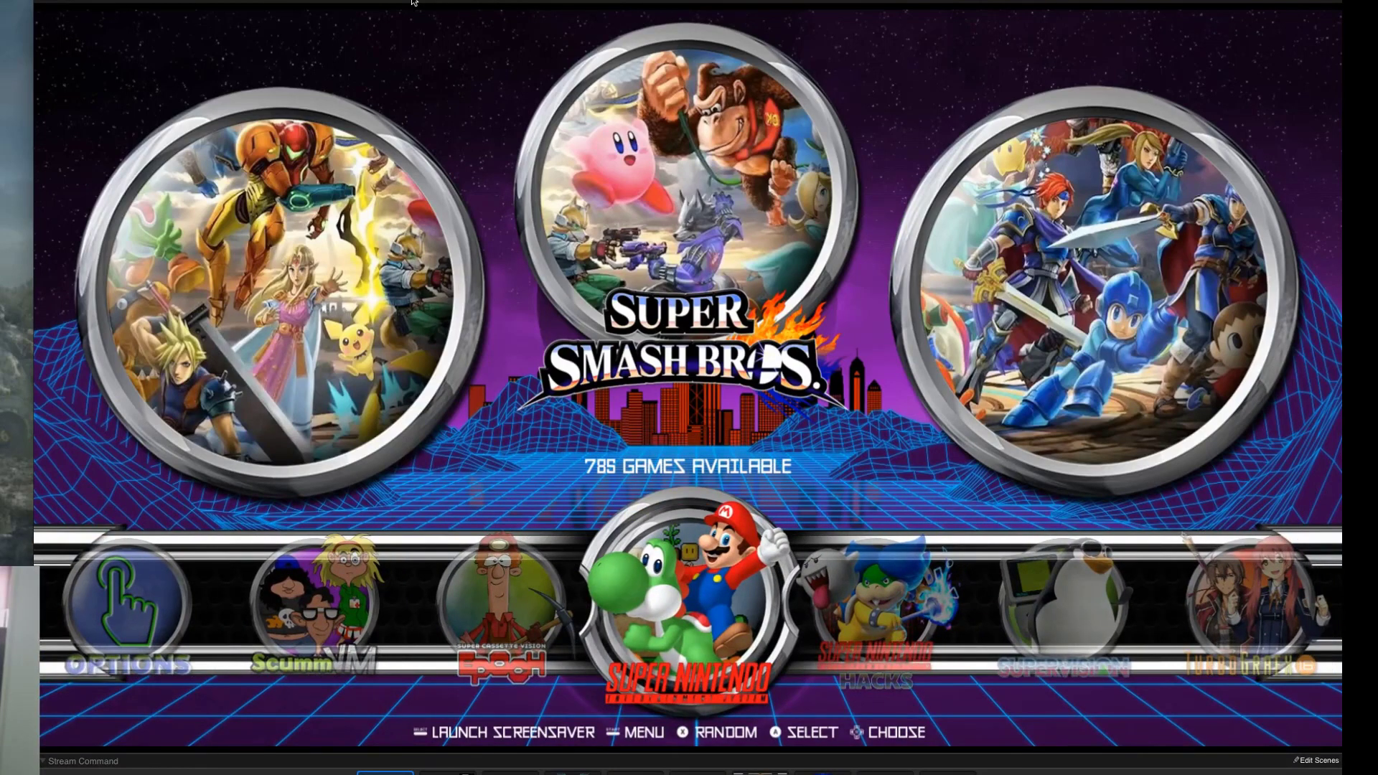
{"action": "key", "text": "Return"}
{"action": "key", "text": "Down"}
{"action": "key", "text": "Down"}
{"action": "key", "text": "Down"}
{"action": "key", "text": "Down"}
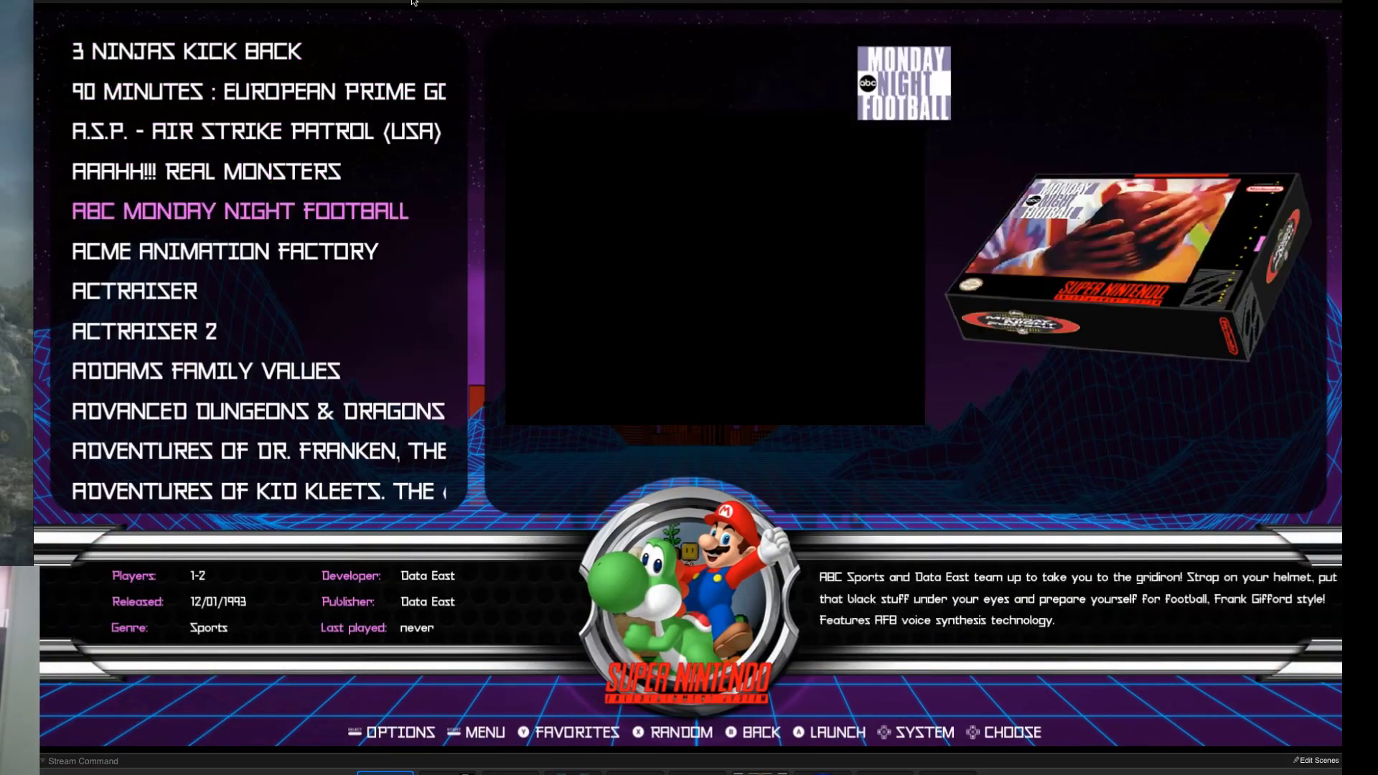
{"action": "key", "text": "Down"}
{"action": "key", "text": "Down"}
{"action": "key", "text": "Down"}
{"action": "key", "text": "Down"}
{"action": "key", "text": "Down"}
{"action": "key", "text": "Down"}
{"action": "key", "text": "Down"}
{"action": "key", "text": "Down"}
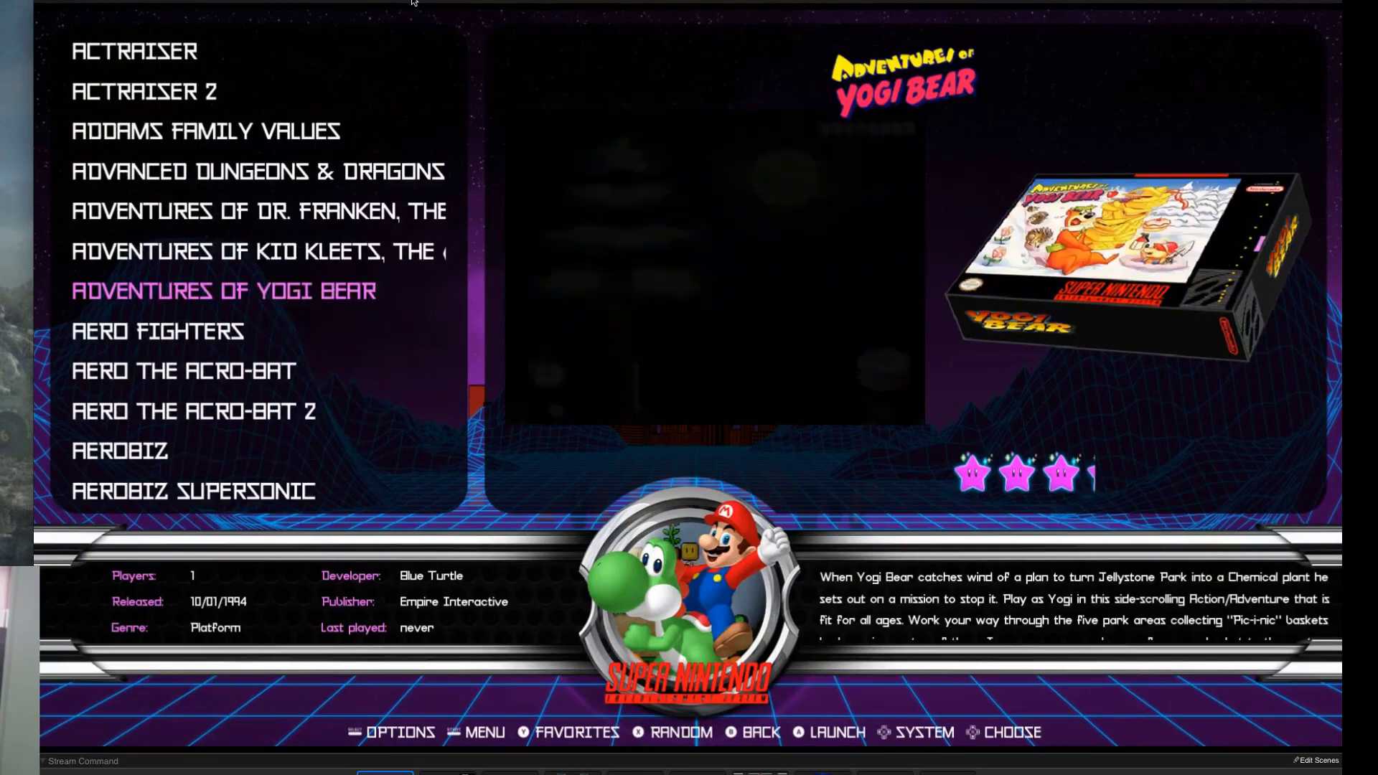
{"action": "key", "text": "Escape"}
Set the UI theme set to smashbroscool and close the settings to apply it
{"action": "key", "text": "F1"}
{"action": "key", "text": "Down"}
{"action": "key", "text": "Down"}
{"action": "key", "text": "Return"}
{"action": "key", "text": "Down"}
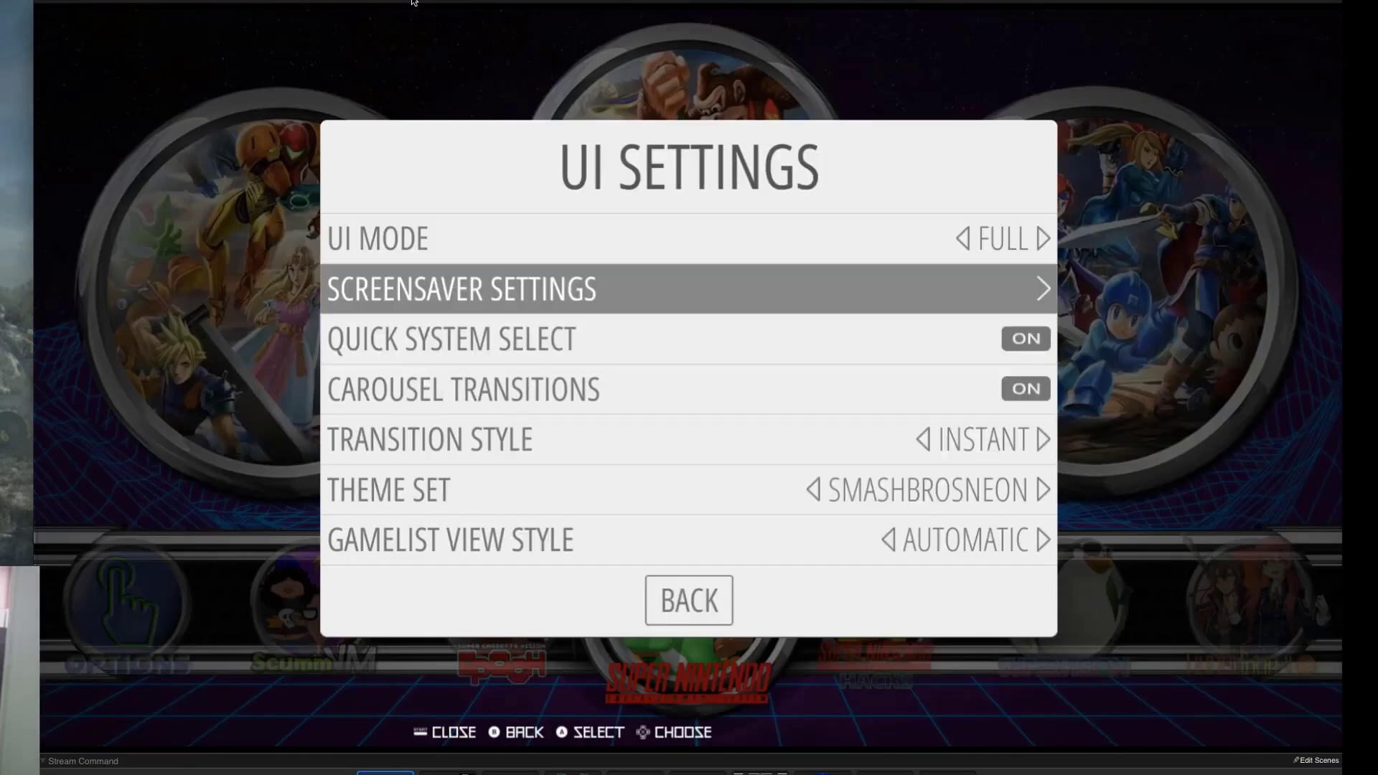
{"action": "key", "text": "Down"}
{"action": "key", "text": "Down"}
{"action": "key", "text": "Down"}
{"action": "key", "text": "Down"}
{"action": "key", "text": "Left"}
{"action": "key", "text": "Left"}
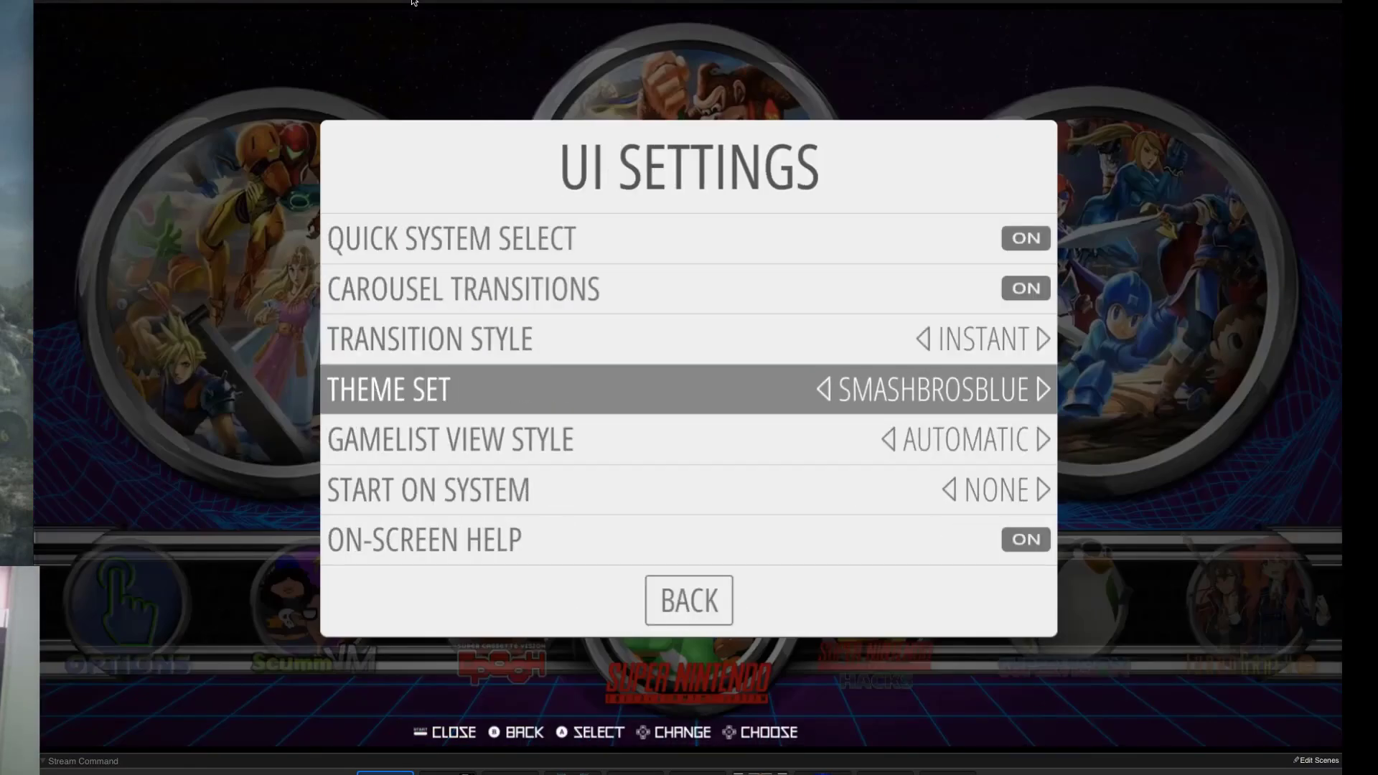
{"action": "key", "text": "Left"}
{"action": "key", "text": "Right"}
{"action": "key", "text": "Left"}
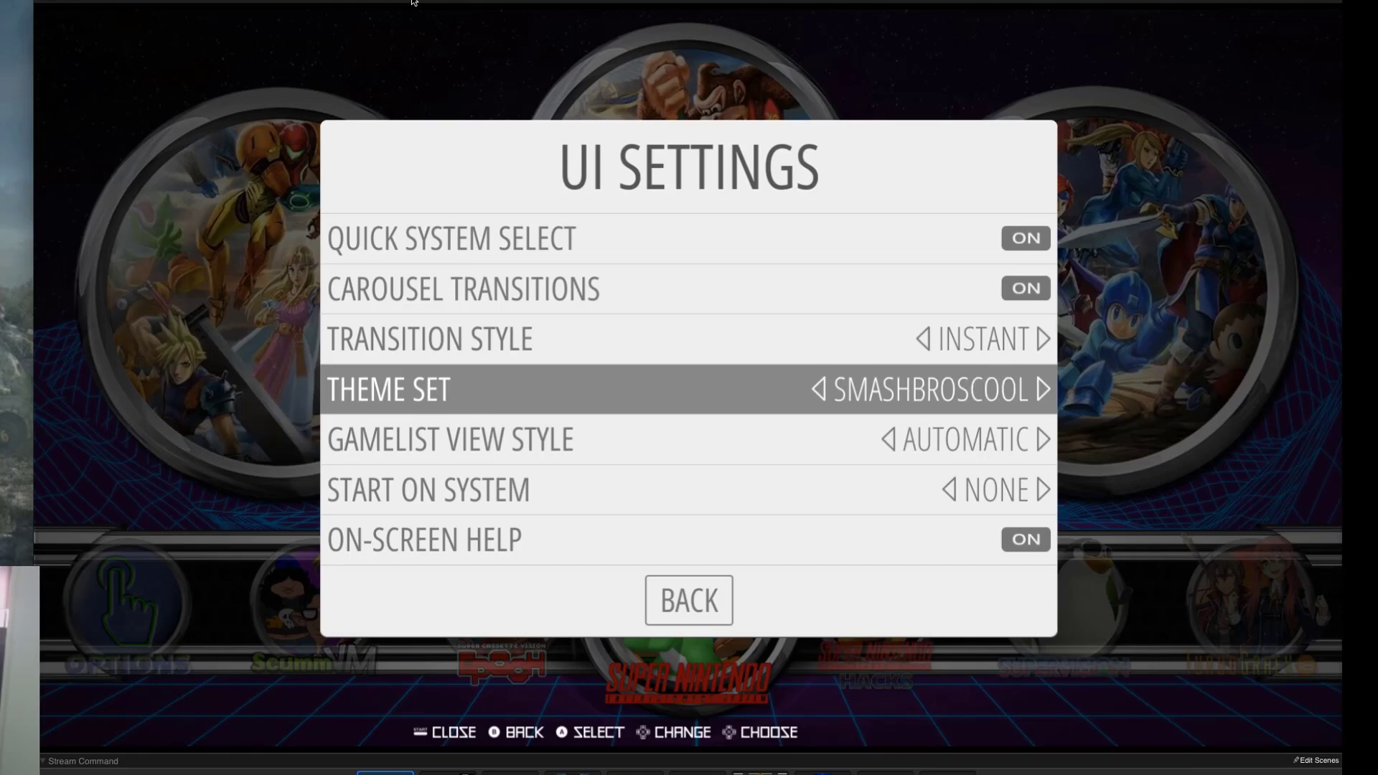
{"action": "key", "text": "Escape"}
{"action": "key", "text": "Escape"}
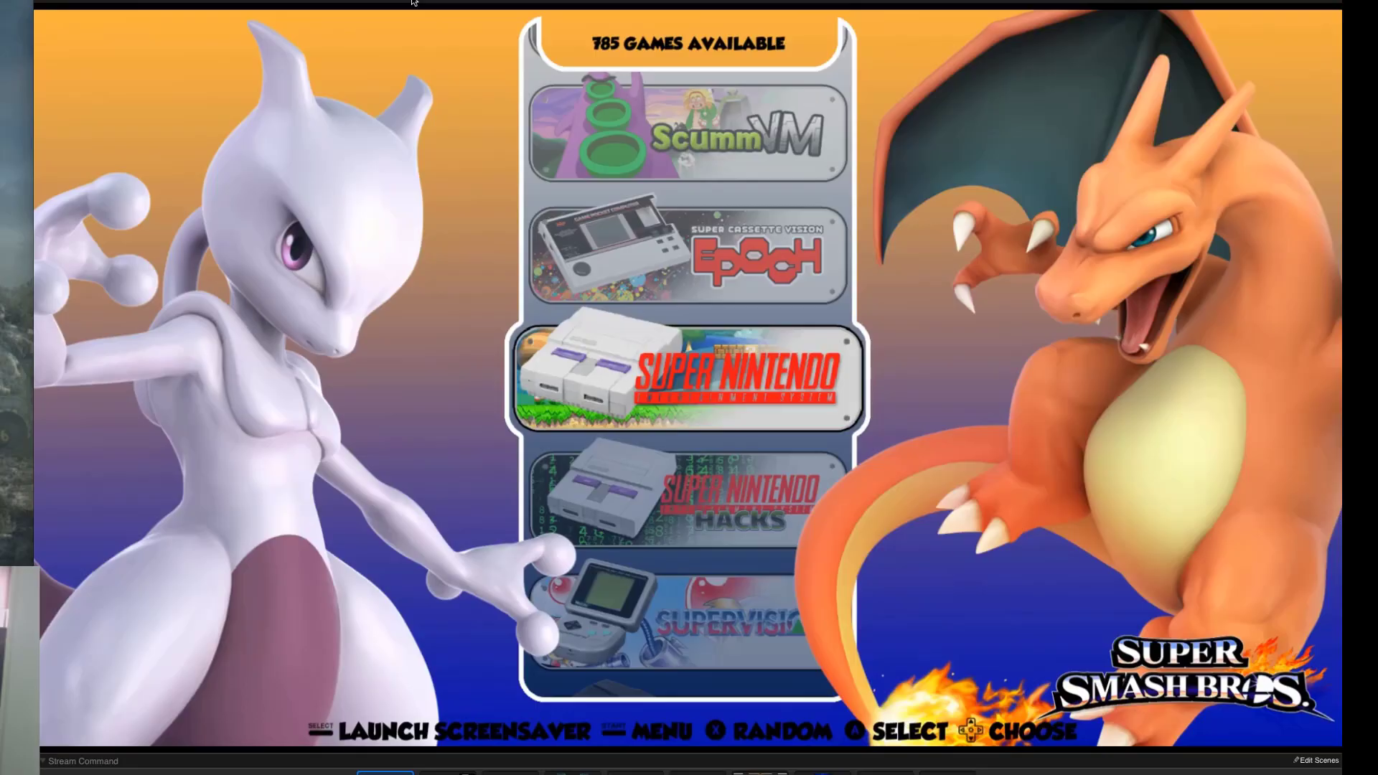
Look over the cool theme's system carousel from Super Nintendo past Vectrex and Amiga towards Arcade Classics
{"action": "key", "text": "Down"}
{"action": "key", "text": "Down"}
{"action": "key", "text": "Down"}
{"action": "key", "text": "Down"}
{"action": "key", "text": "Down"}
{"action": "key", "text": "Down"}
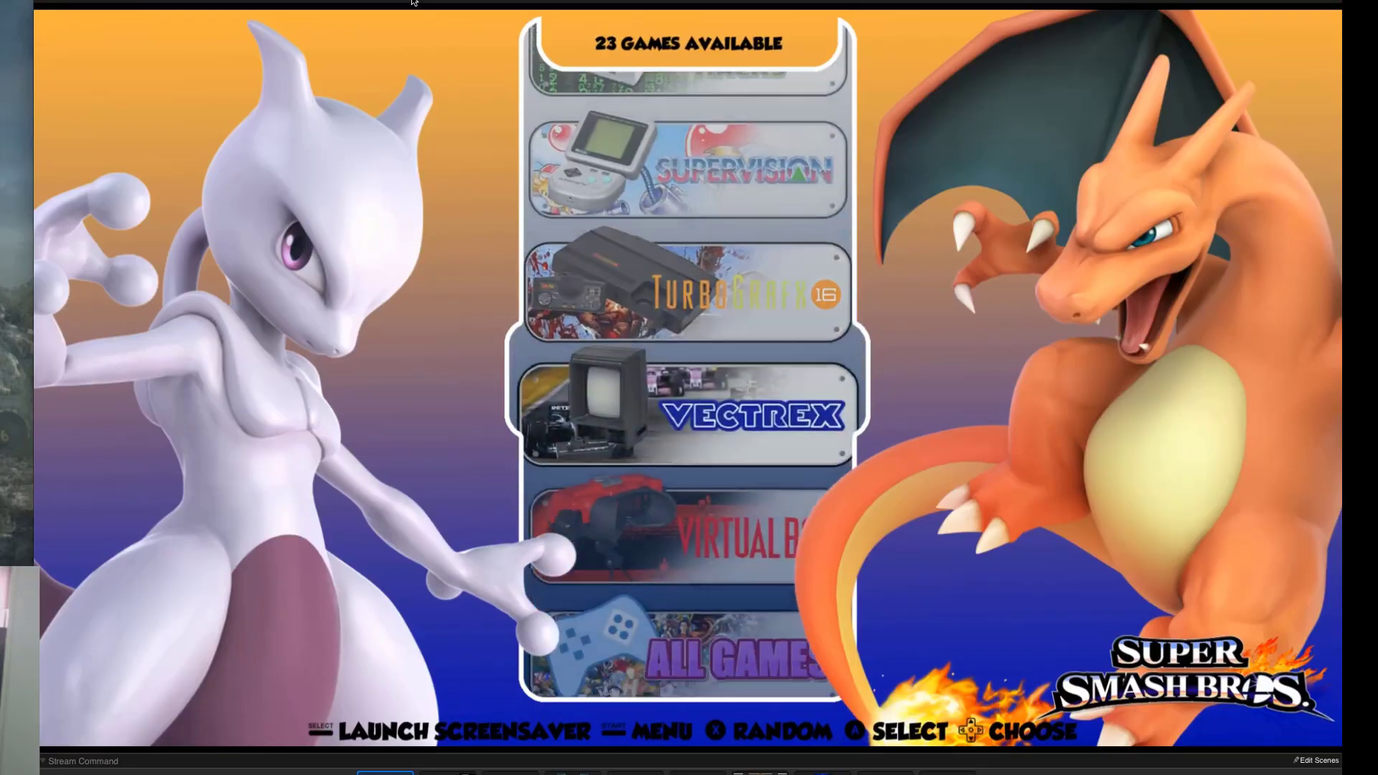
{"action": "key", "text": "Down"}
{"action": "key", "text": "Down"}
{"action": "key", "text": "Down"}
{"action": "key", "text": "Down"}
{"action": "key", "text": "Down"}
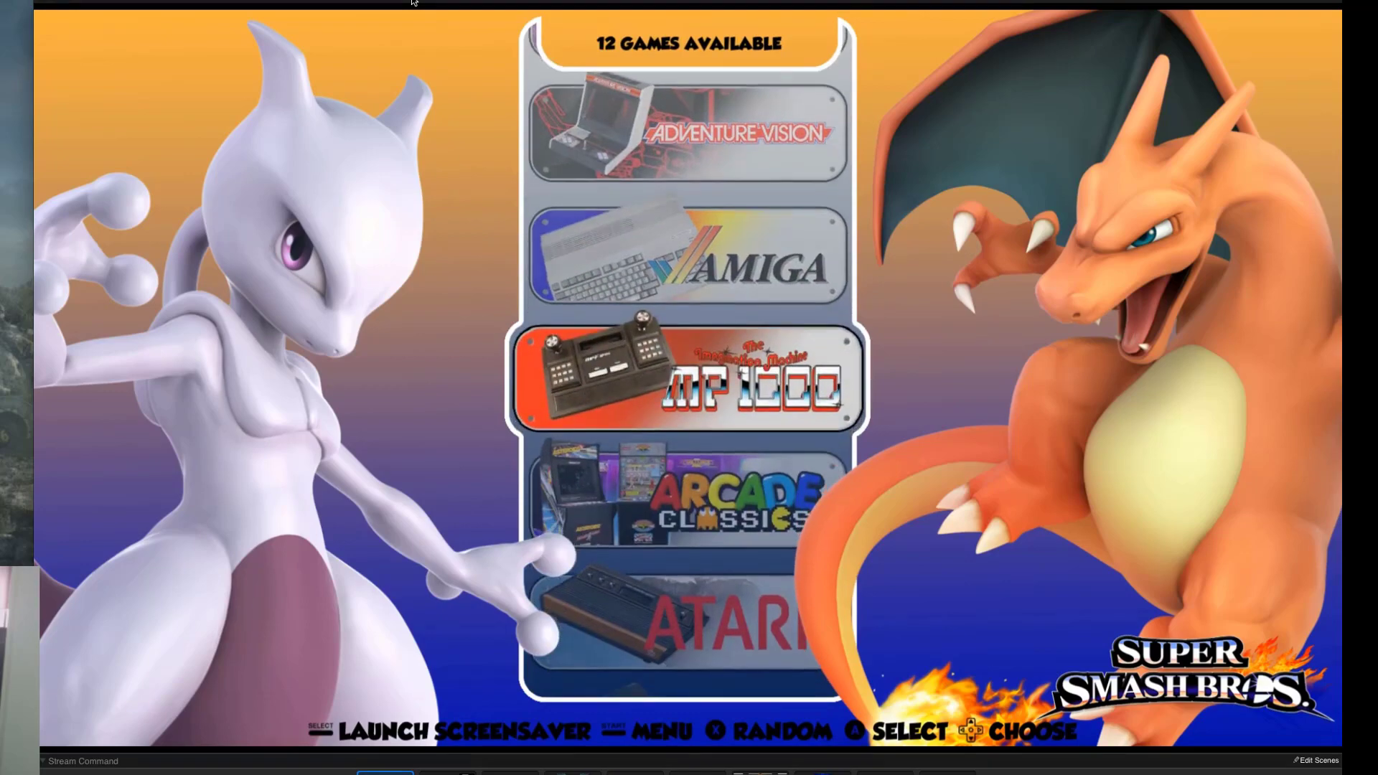
View the Arcade Classics game list in the cool theme down to 18 Holes Pro Golf
{"action": "key", "text": "Return"}
{"action": "key", "text": "Down"}
{"action": "key", "text": "Down"}
{"action": "key", "text": "Down"}
{"action": "key", "text": "Down"}
{"action": "key", "text": "Down"}
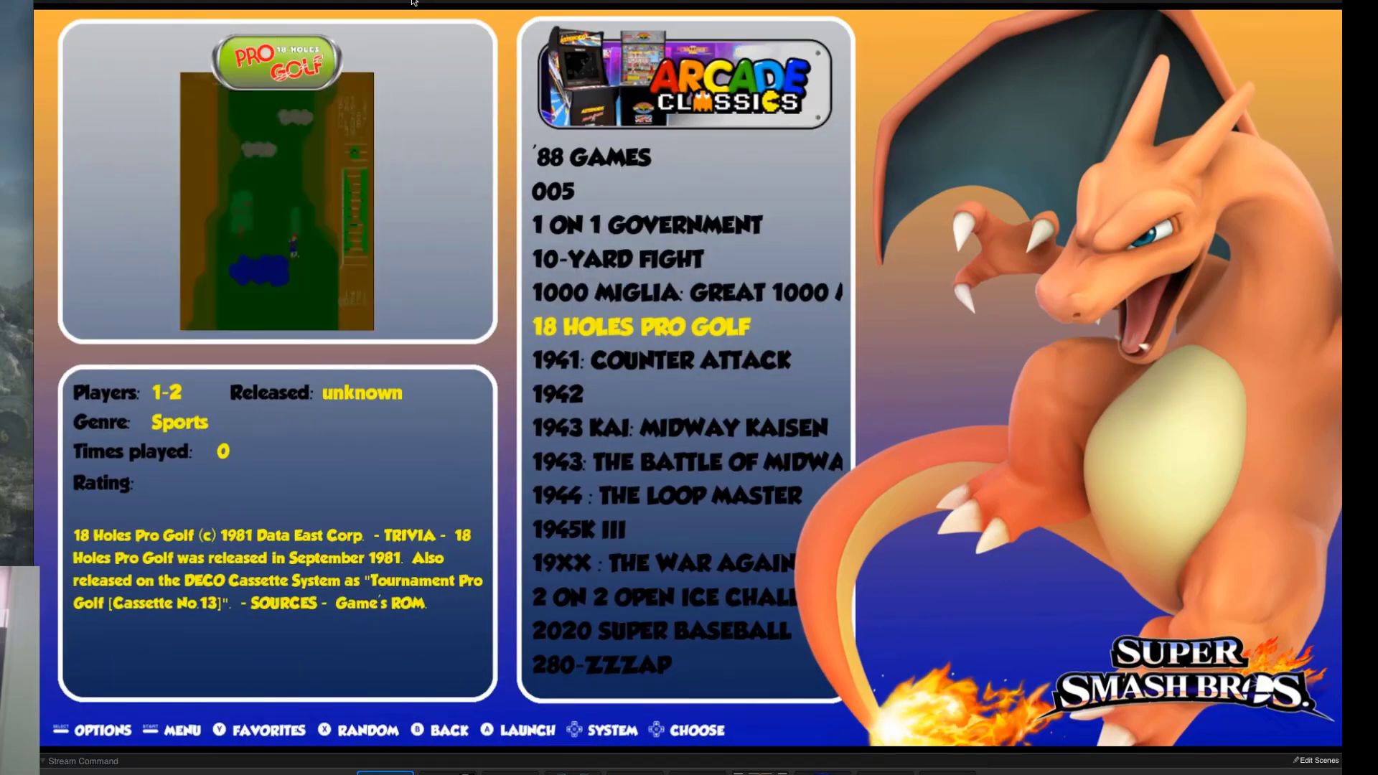
Set the UI theme set to smashbrosspin, apply it, and leave the Arcade Classics game list for the carousel
{"action": "key", "text": "Escape"}
{"action": "key", "text": "Down"}
{"action": "key", "text": "Down"}
{"action": "key", "text": "Return"}
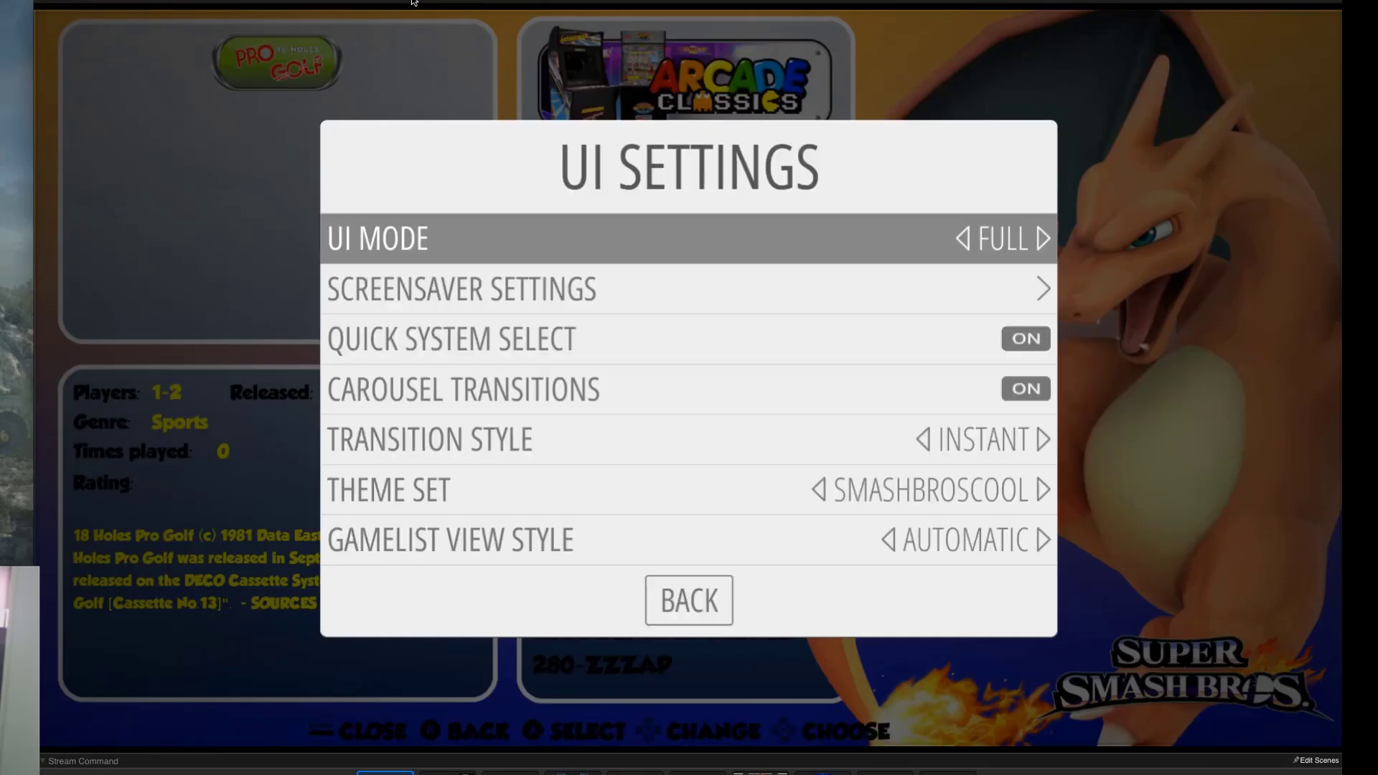
{"action": "key", "text": "Down"}
{"action": "key", "text": "Down"}
{"action": "key", "text": "Down"}
{"action": "key", "text": "Down"}
{"action": "key", "text": "Down"}
{"action": "key", "text": "Right"}
{"action": "key", "text": "Right"}
{"action": "key", "text": "Right"}
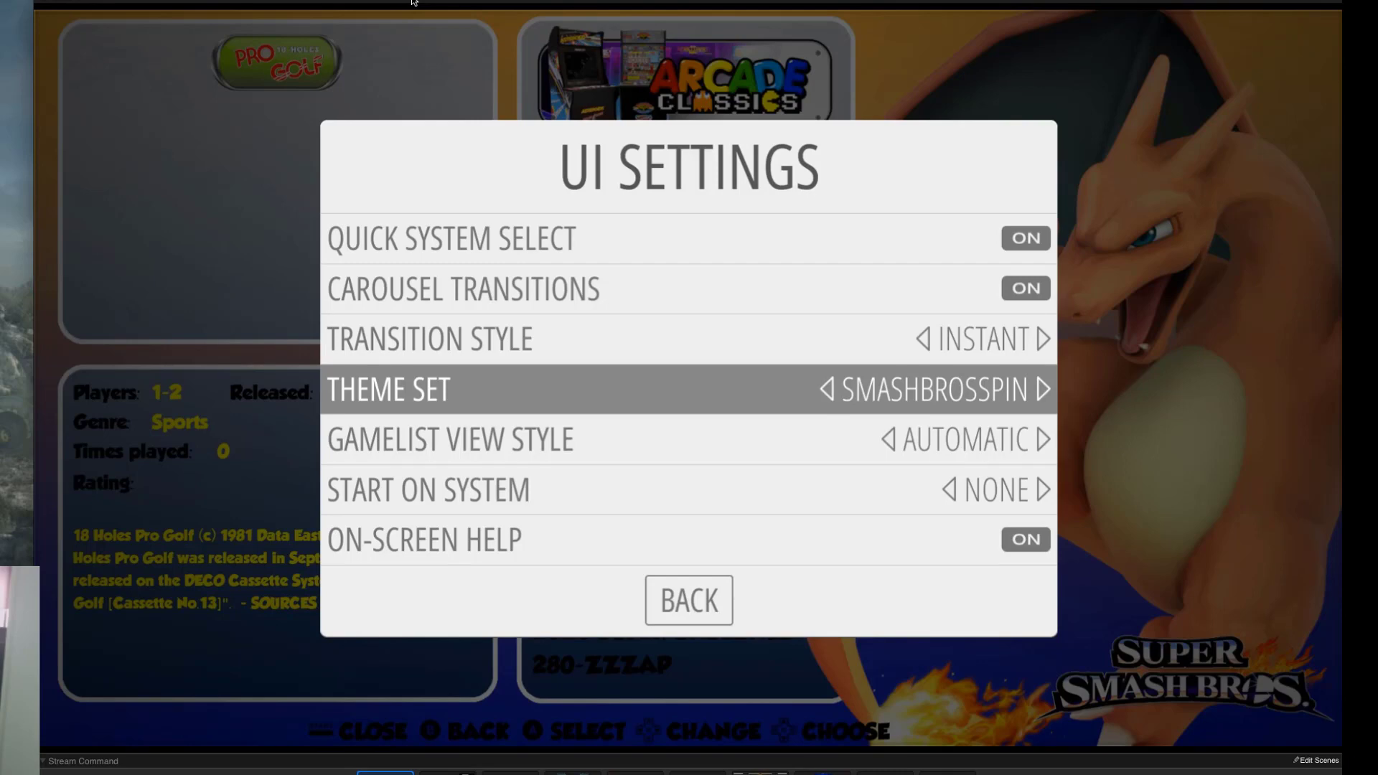
{"action": "key", "text": "BackSpace"}
{"action": "key", "text": "BackSpace"}
{"action": "key", "text": "BackSpace"}
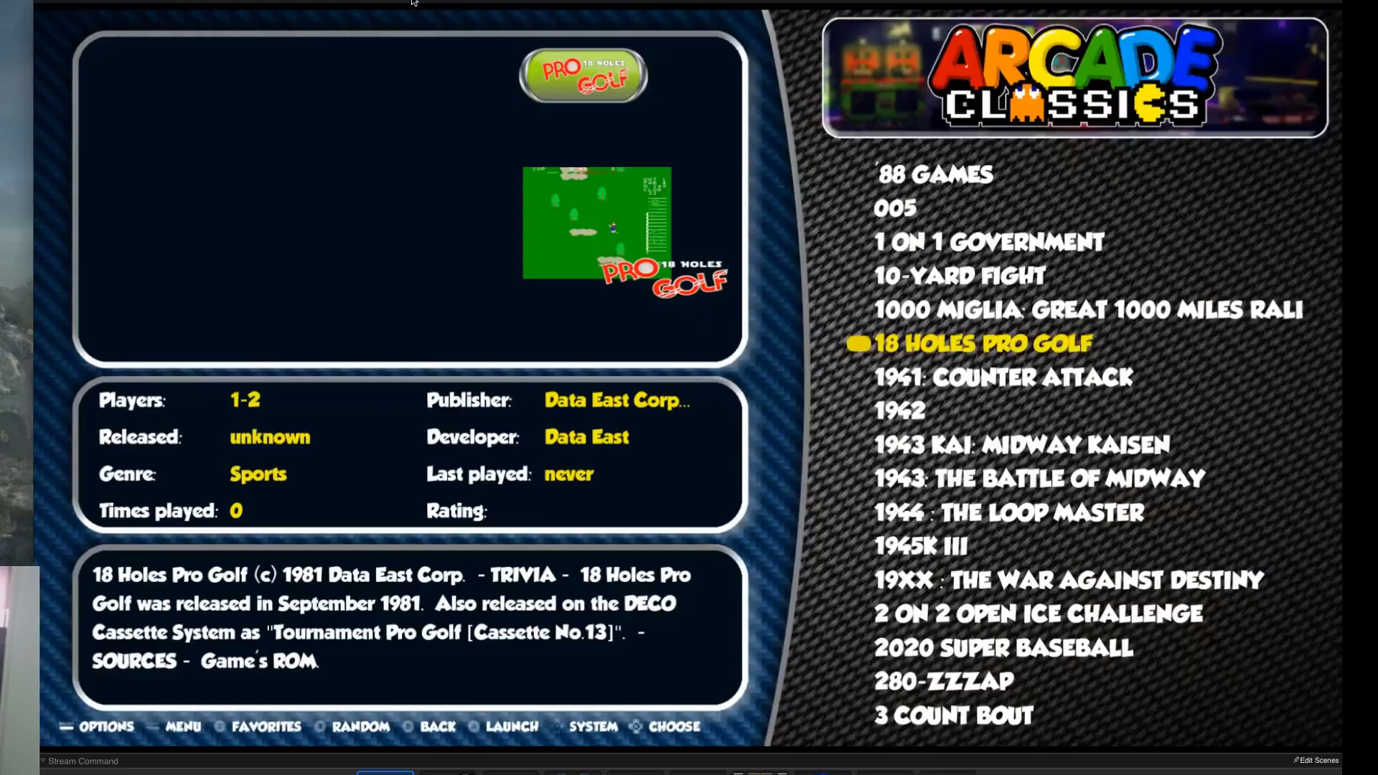
Look over the spin theme's system wheel from Arcade Classics past Atari XE and Amstrad GX4000 to Genesis
{"action": "key", "text": "Up"}
{"action": "key", "text": "Up"}
{"action": "key", "text": "Up"}
{"action": "key", "text": "Up"}
{"action": "key", "text": "Up"}
{"action": "key", "text": "Up"}
{"action": "key", "text": "Up"}
{"action": "key", "text": "Up"}
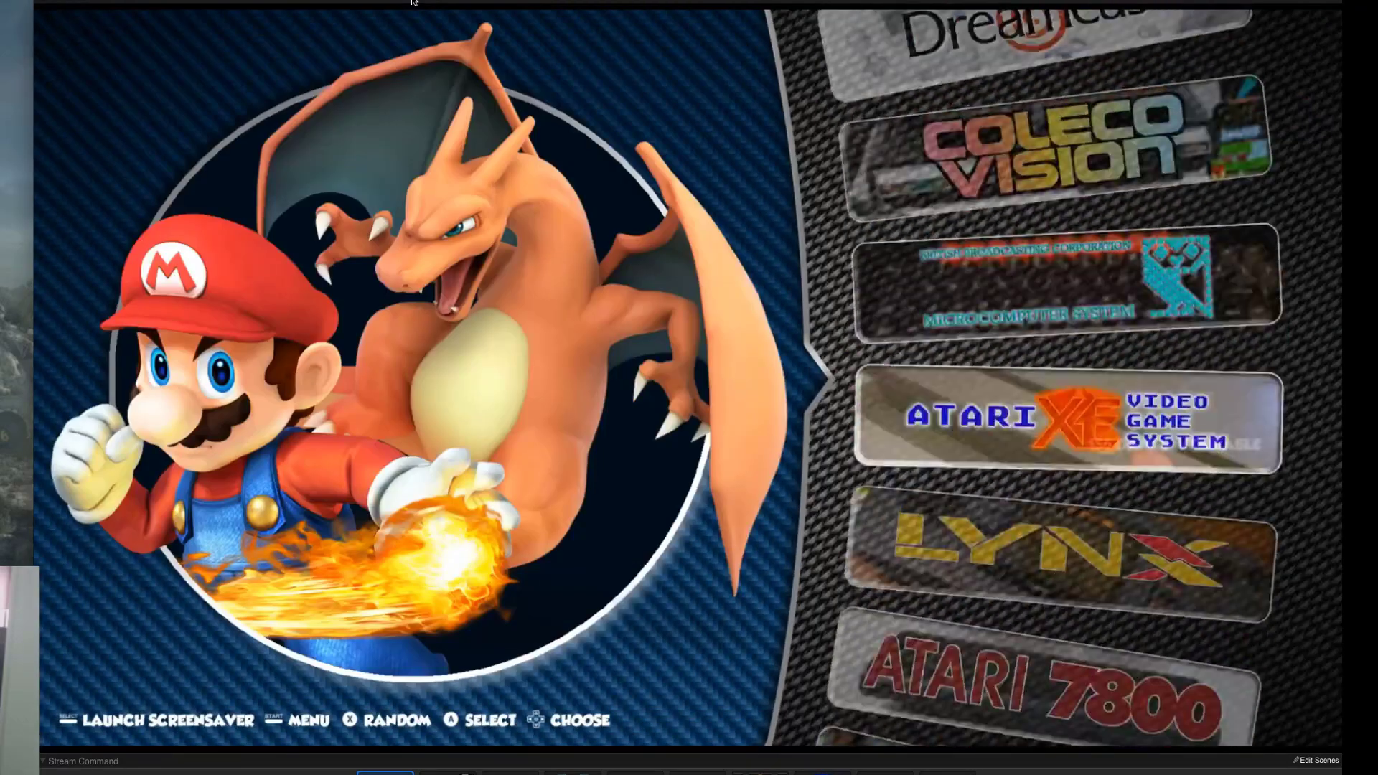
{"action": "key", "text": "Up"}
{"action": "key", "text": "Up"}
{"action": "key", "text": "Up"}
{"action": "key", "text": "Up"}
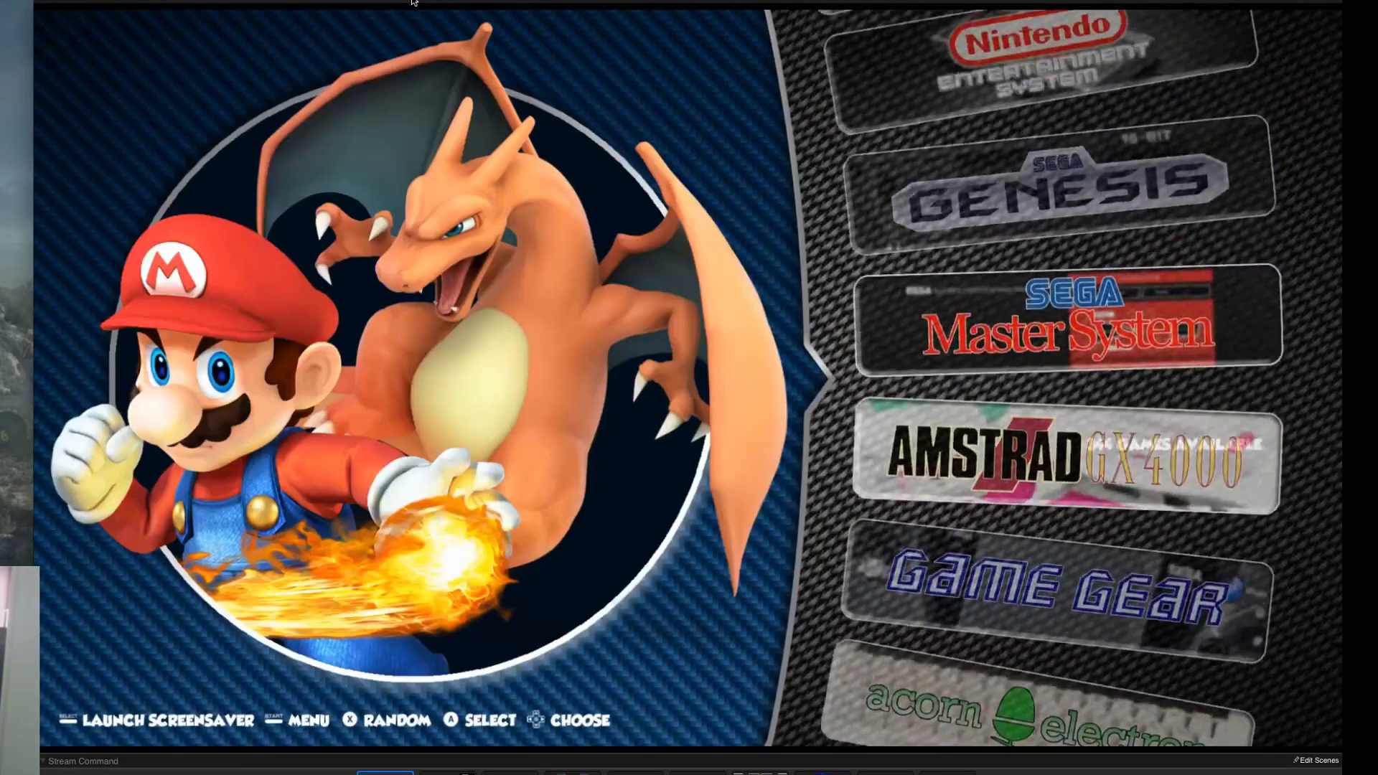
View the Genesis game list in the spin theme past Aero the Acro-Bat, and return to the system wheel
{"action": "key", "text": "Return"}
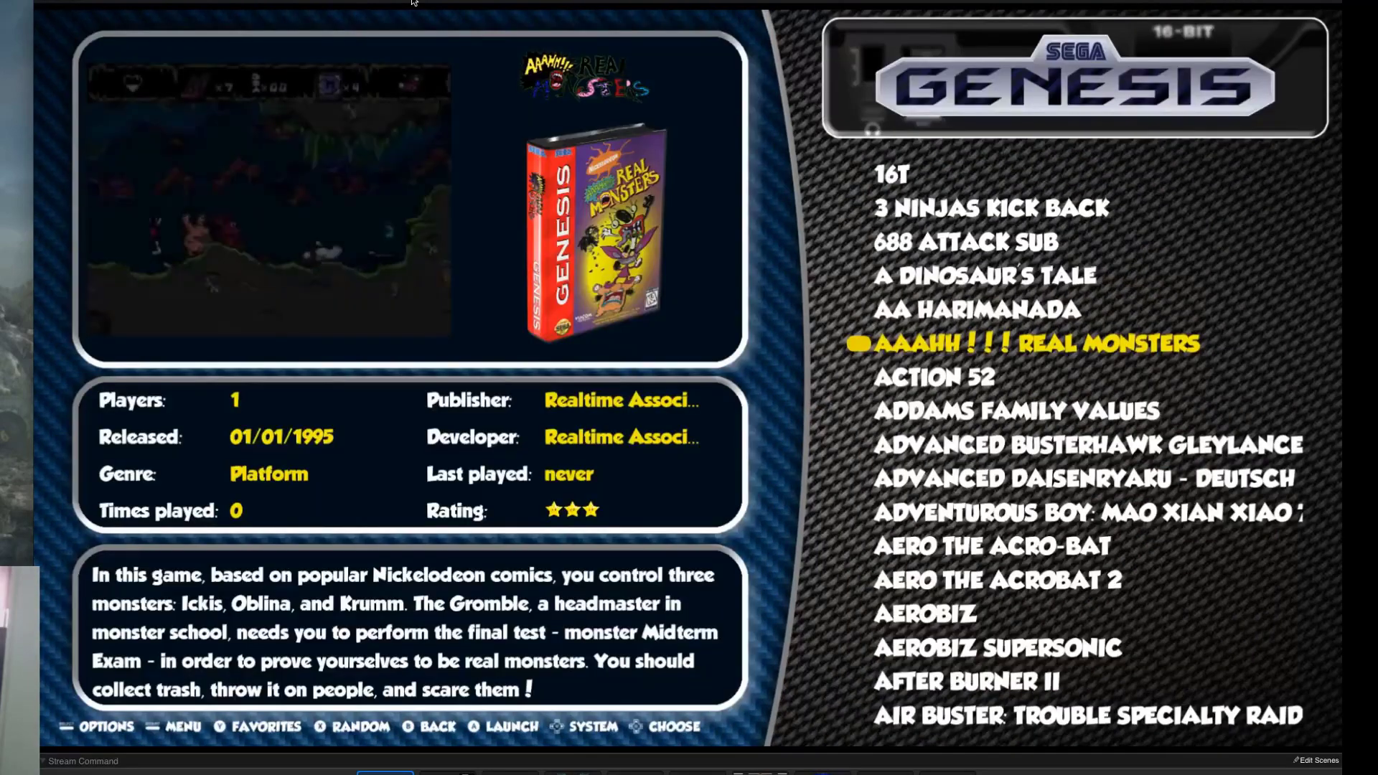
{"action": "key", "text": "Down"}
{"action": "key", "text": "Down"}
{"action": "key", "text": "Down"}
{"action": "key", "text": "Down"}
{"action": "key", "text": "Down"}
{"action": "key", "text": "Down"}
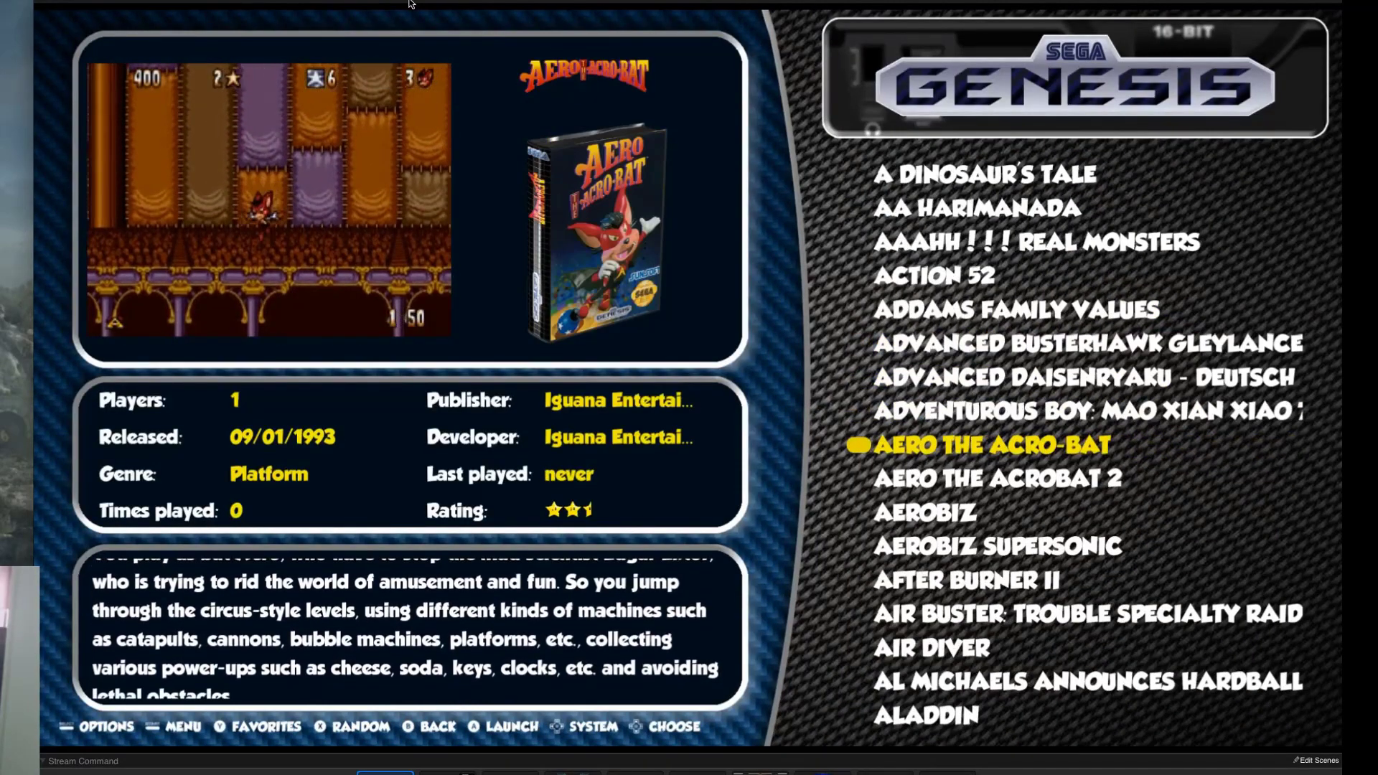
{"action": "key", "text": "Down"}
{"action": "key", "text": "Down"}
{"action": "key", "text": "Escape"}
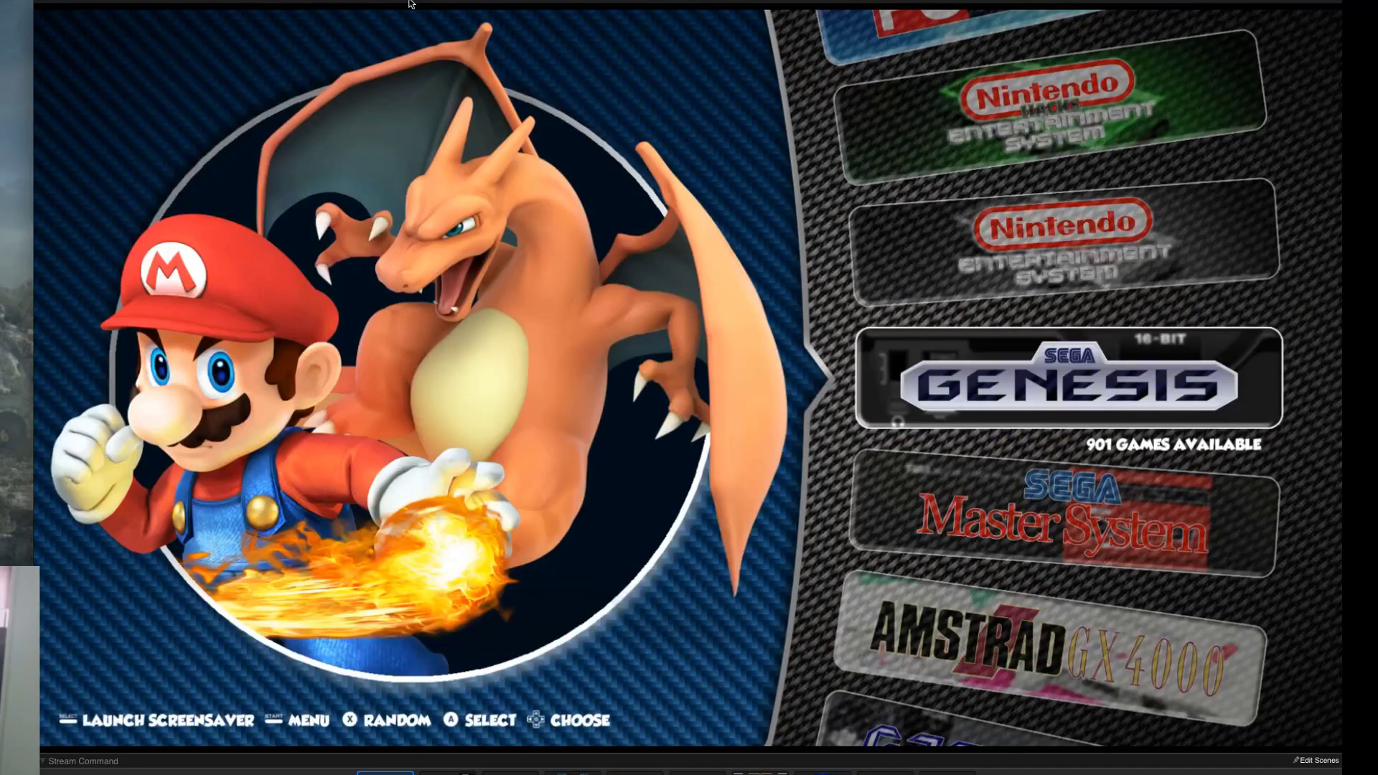
Set the UI theme set to smashbrossweet and close the settings to apply it
{"action": "key", "text": "space"}
{"action": "key", "text": "Down"}
{"action": "key", "text": "Down"}
{"action": "key", "text": "Return"}
{"action": "key", "text": "Down"}
{"action": "key", "text": "Down"}
{"action": "key", "text": "Down"}
{"action": "key", "text": "Down"}
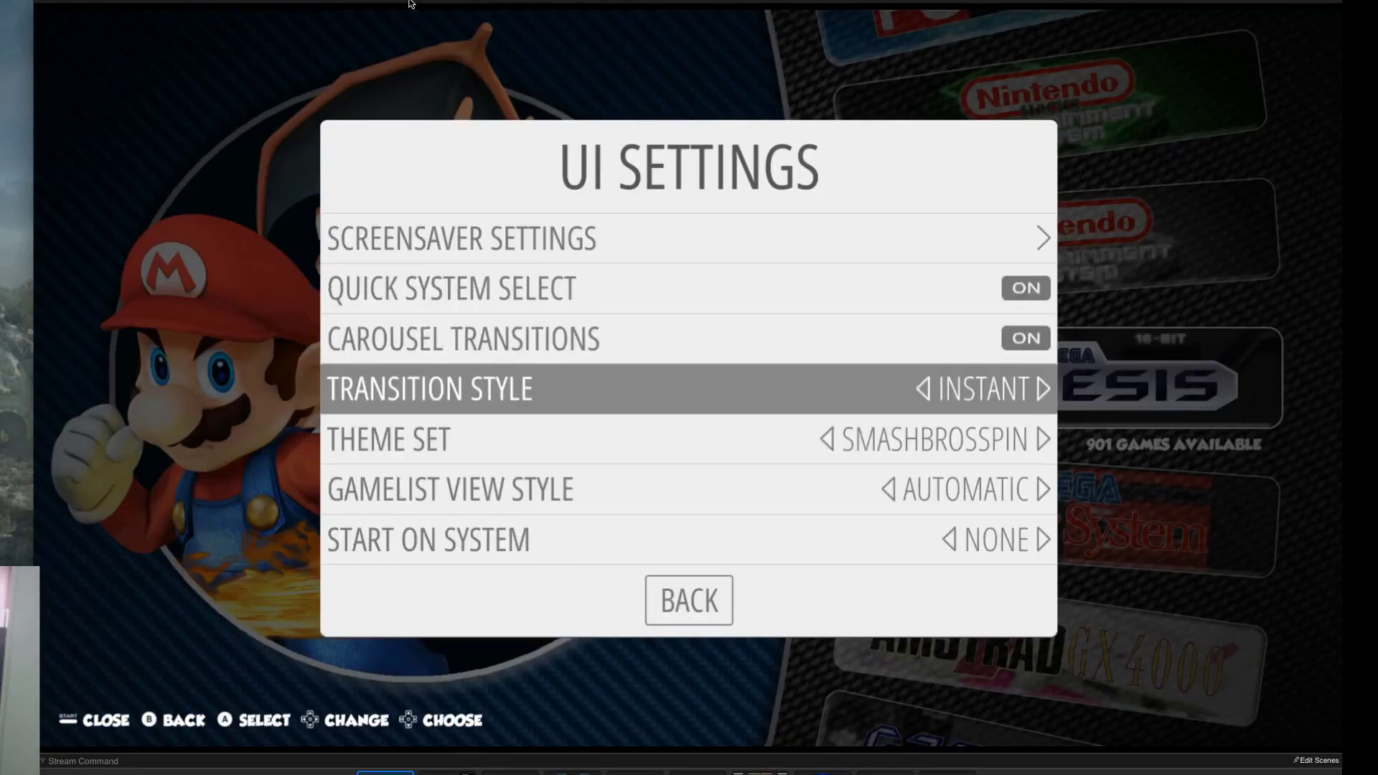
{"action": "key", "text": "Down"}
{"action": "key", "text": "Right"}
{"action": "key", "text": "Right"}
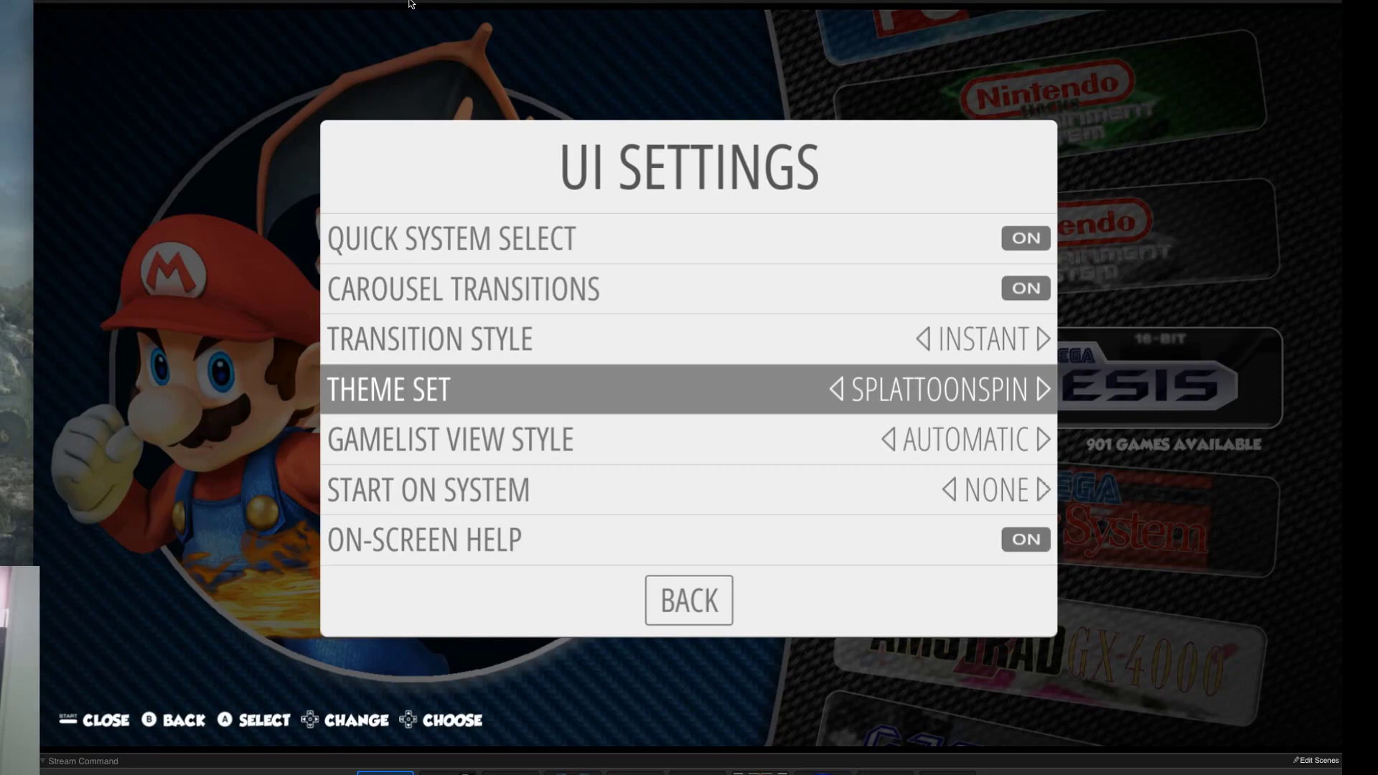
{"action": "key", "text": "Left"}
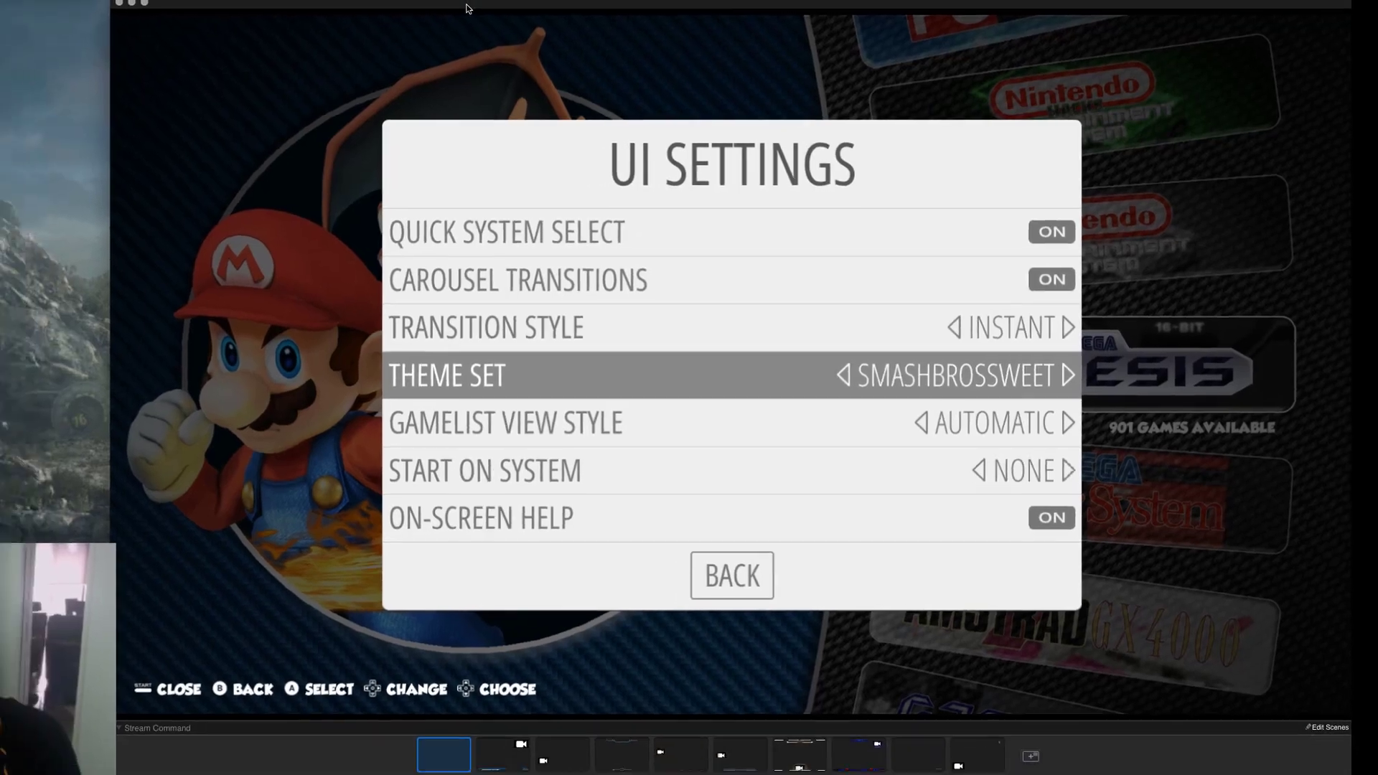
{"action": "key", "text": "Escape"}
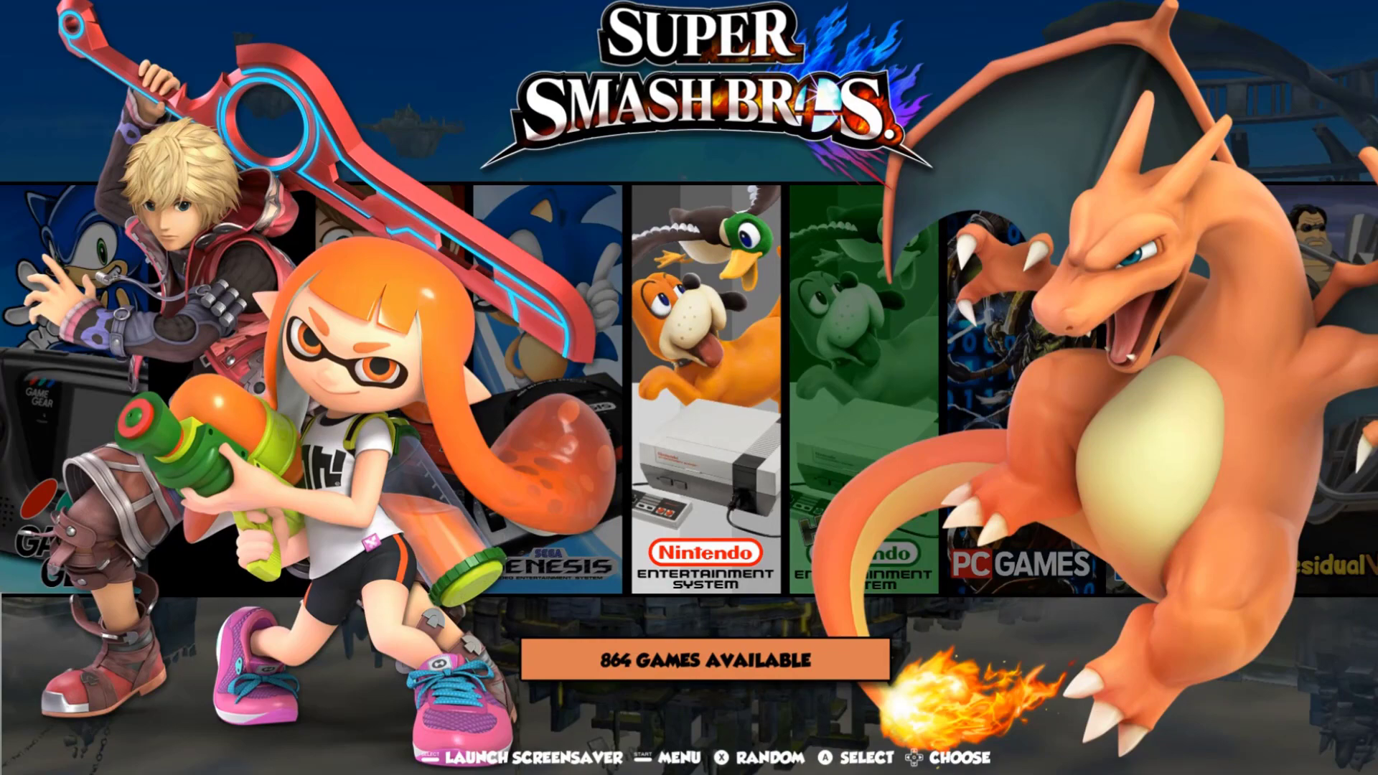
Look over the sweet theme's system carousel from the Nintendo Entertainment System forward to All Games and Last Played
{"action": "key", "text": "Right"}
{"action": "key", "text": "Right"}
{"action": "key", "text": "Right"}
{"action": "key", "text": "Right"}
{"action": "key", "text": "Right"}
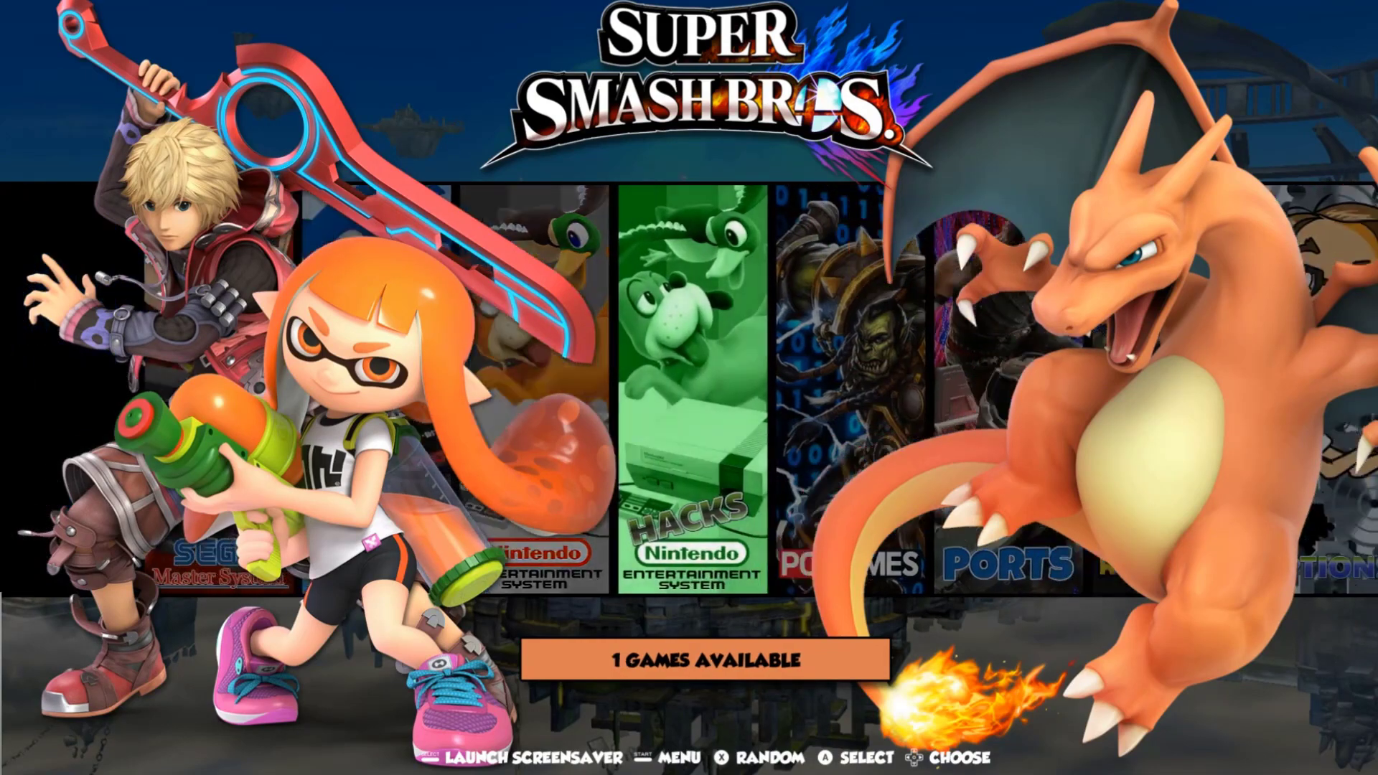
{"action": "key", "text": "Right"}
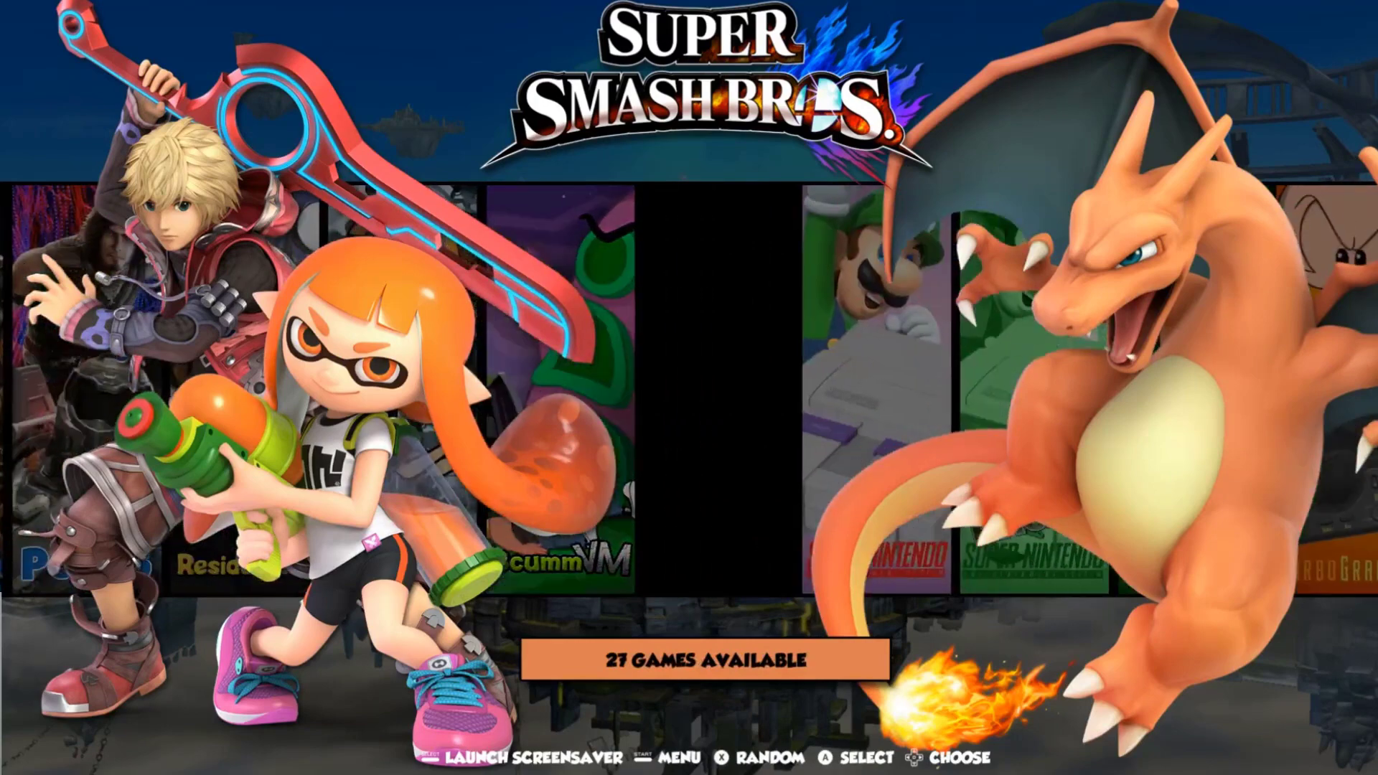
{"action": "key", "text": "Right"}
{"action": "key", "text": "Right"}
{"action": "key", "text": "Right"}
{"action": "key", "text": "Right"}
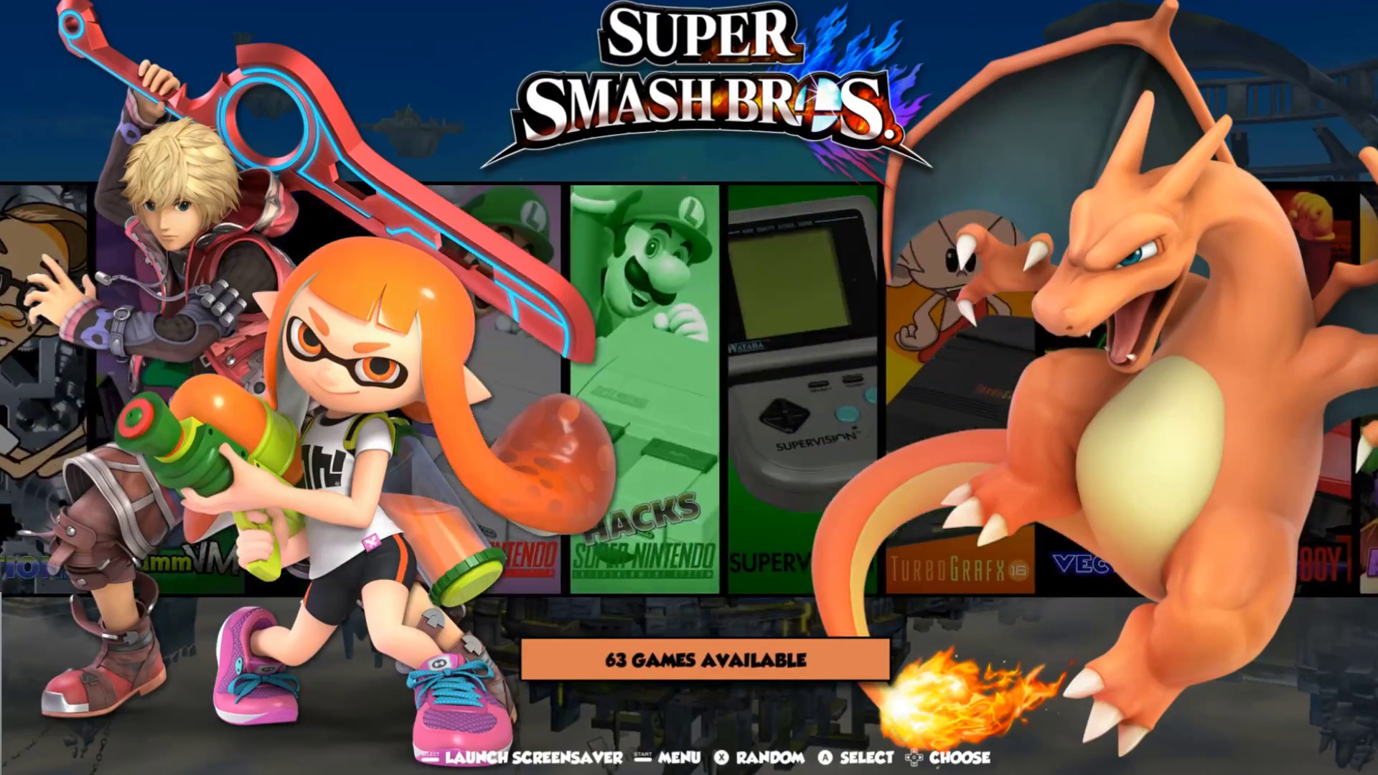
{"action": "key", "text": "Right"}
{"action": "key", "text": "Right"}
{"action": "key", "text": "Right"}
{"action": "key", "text": "Right"}
{"action": "key", "text": "Right"}
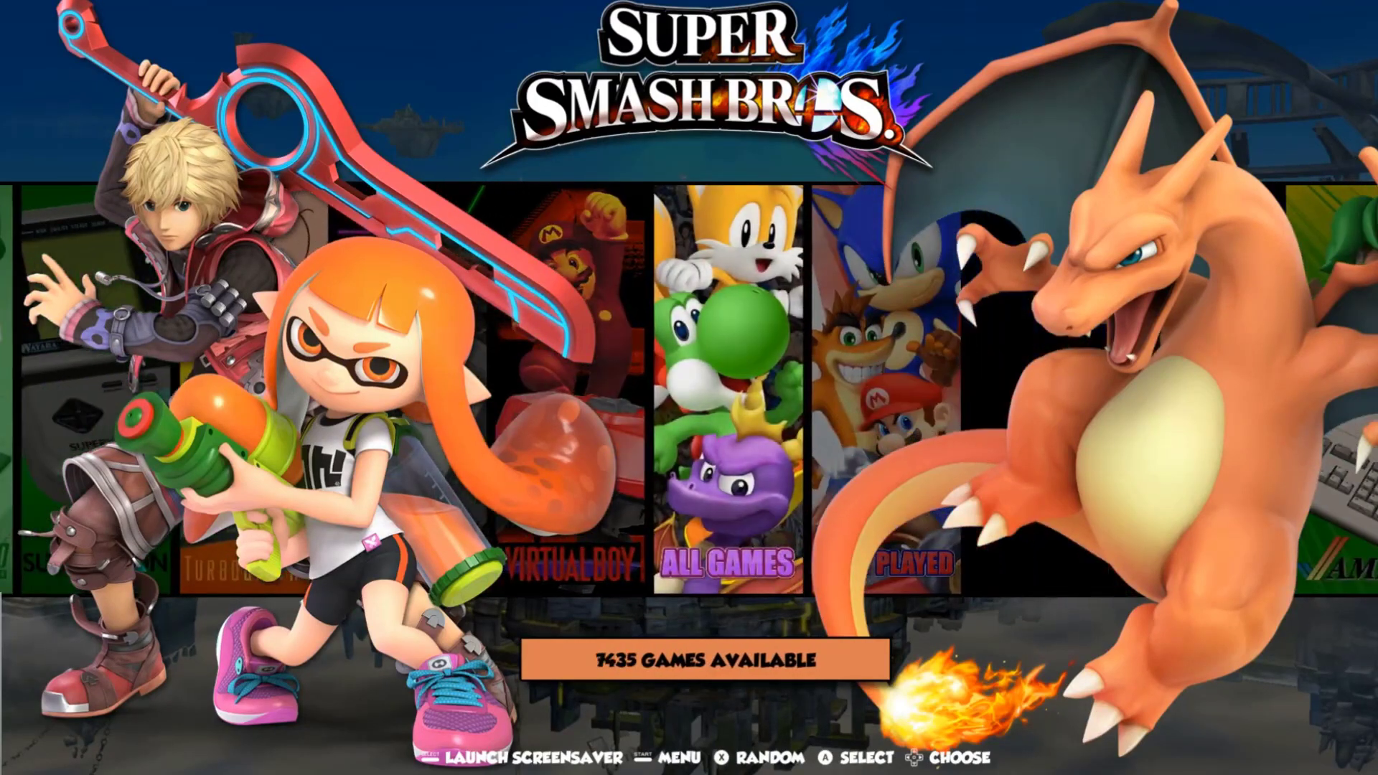
Look back through the sweet theme's system carousel from Last Played past TurboGrafx-16 to Ports
{"action": "key", "text": "Left"}
{"action": "key", "text": "Left"}
{"action": "key", "text": "Left"}
{"action": "key", "text": "Left"}
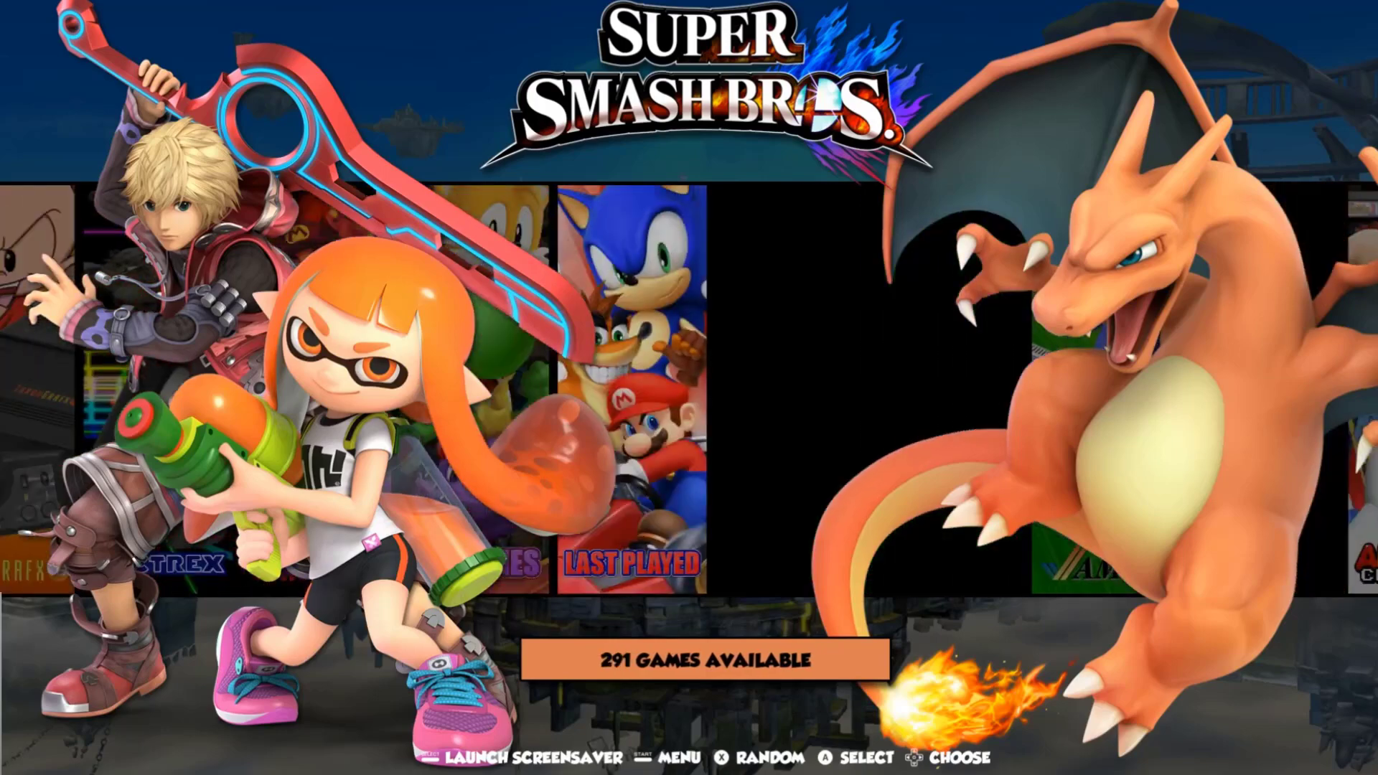
{"action": "key", "text": "Left"}
{"action": "key", "text": "Left"}
{"action": "key", "text": "Left"}
{"action": "key", "text": "Left"}
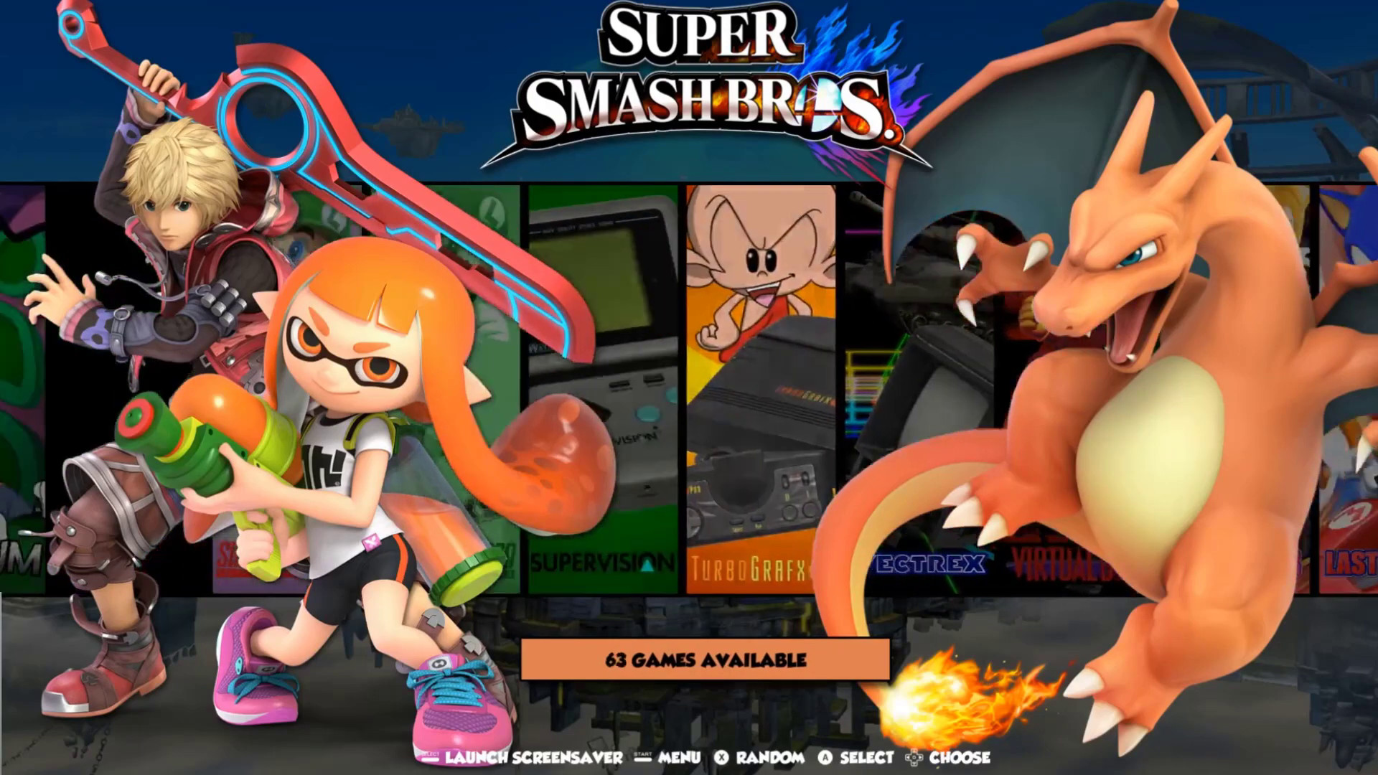
{"action": "key", "text": "Left"}
{"action": "key", "text": "Right"}
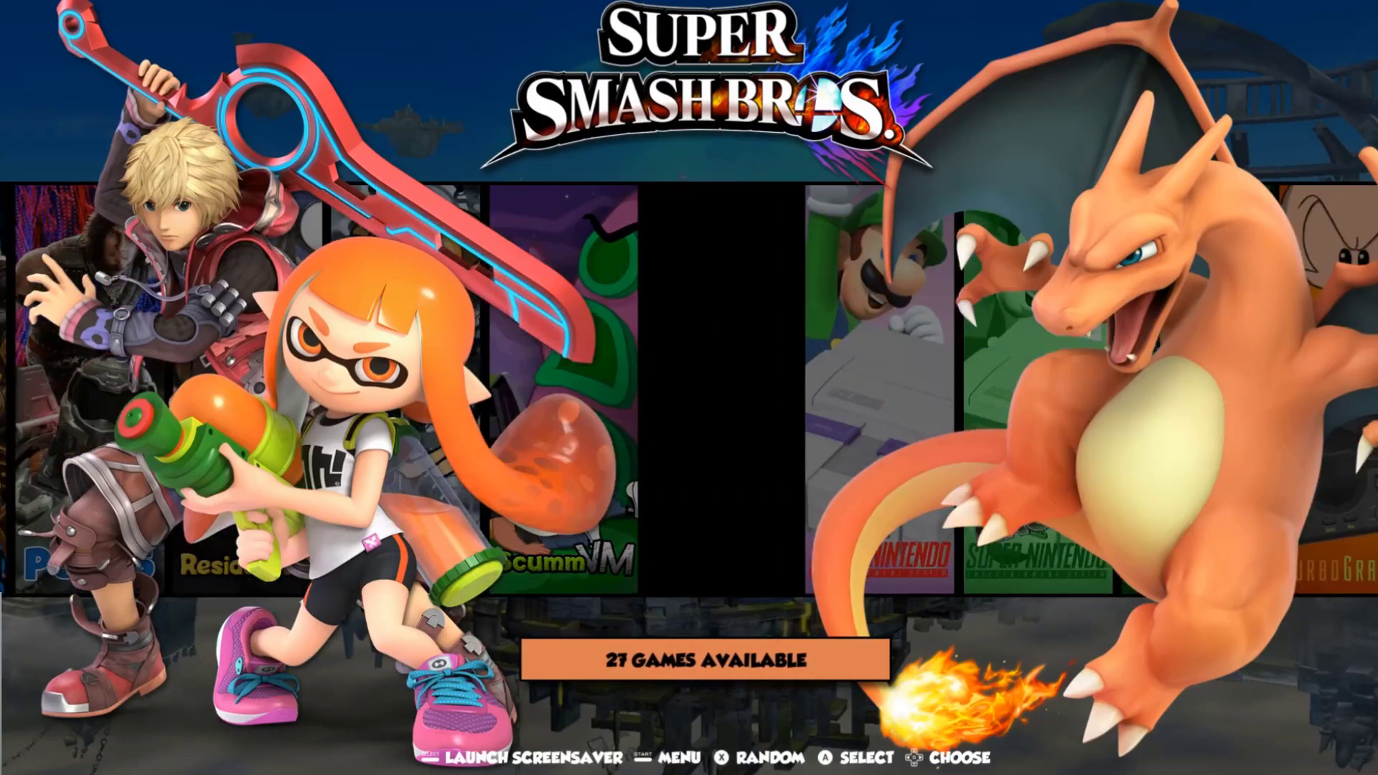
{"action": "key", "text": "Left"}
{"action": "key", "text": "Left"}
{"action": "key", "text": "Left"}
{"action": "key", "text": "Left"}
{"action": "key", "text": "Left"}
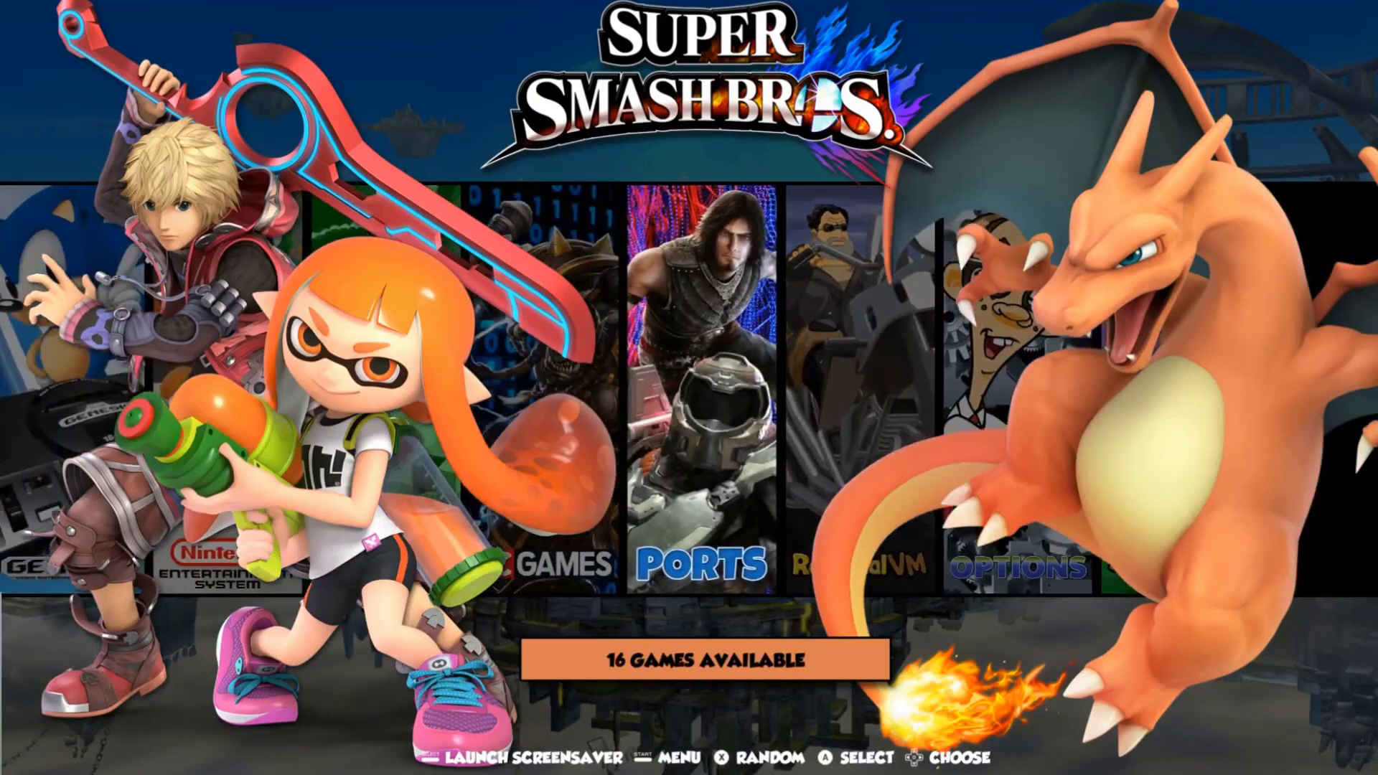